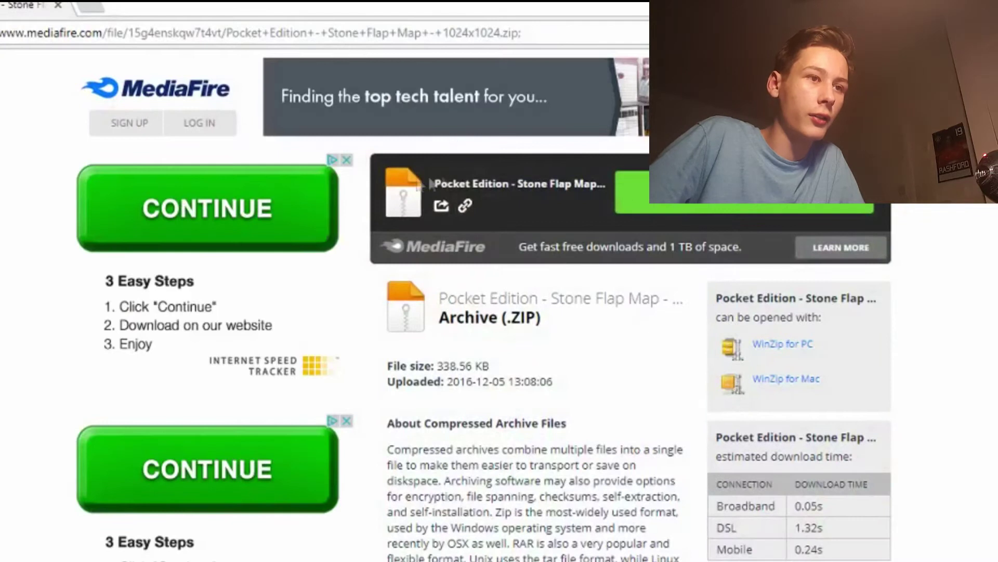
left_click(430, 183)
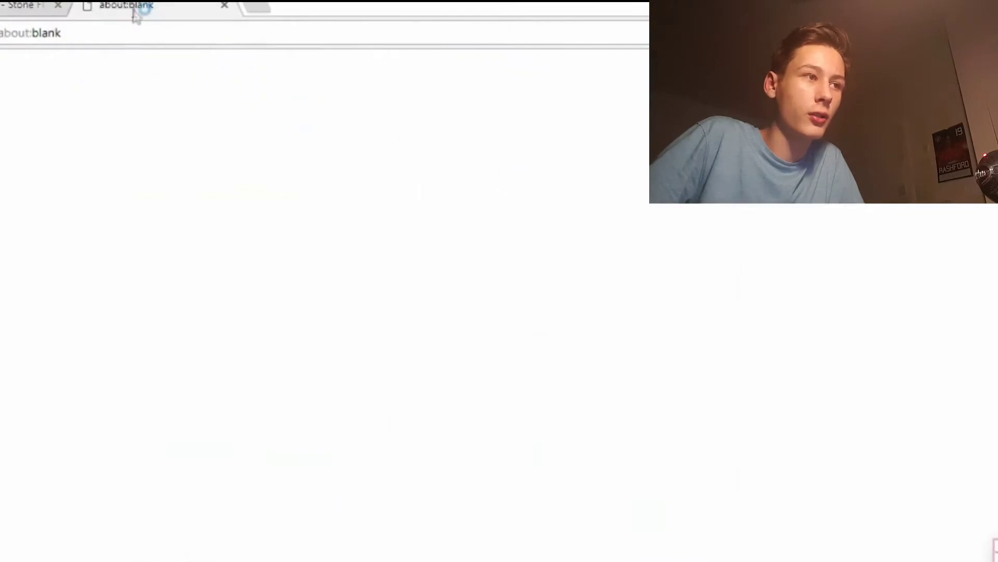
left_click(223, 7)
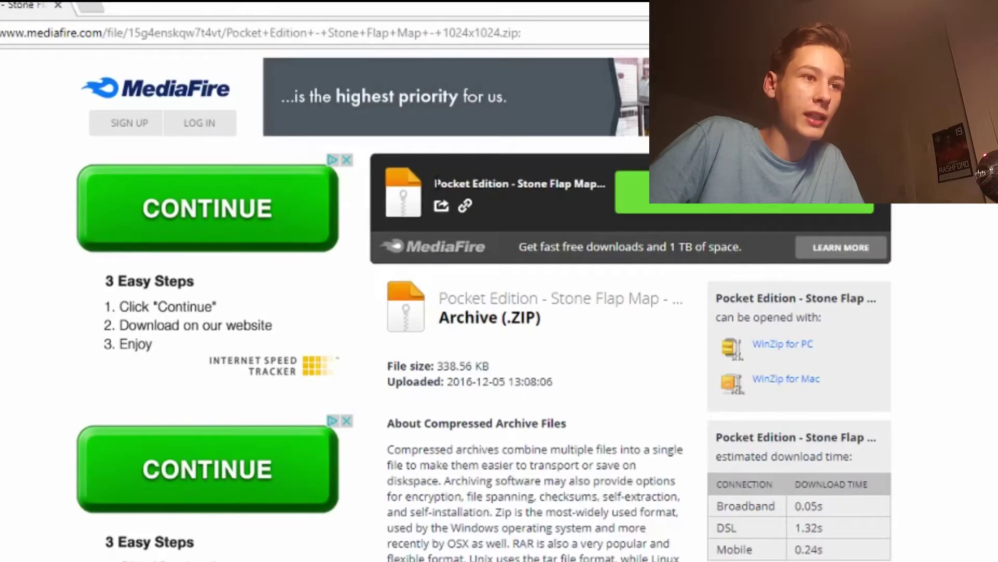
left_click_drag(435, 183, 572, 183)
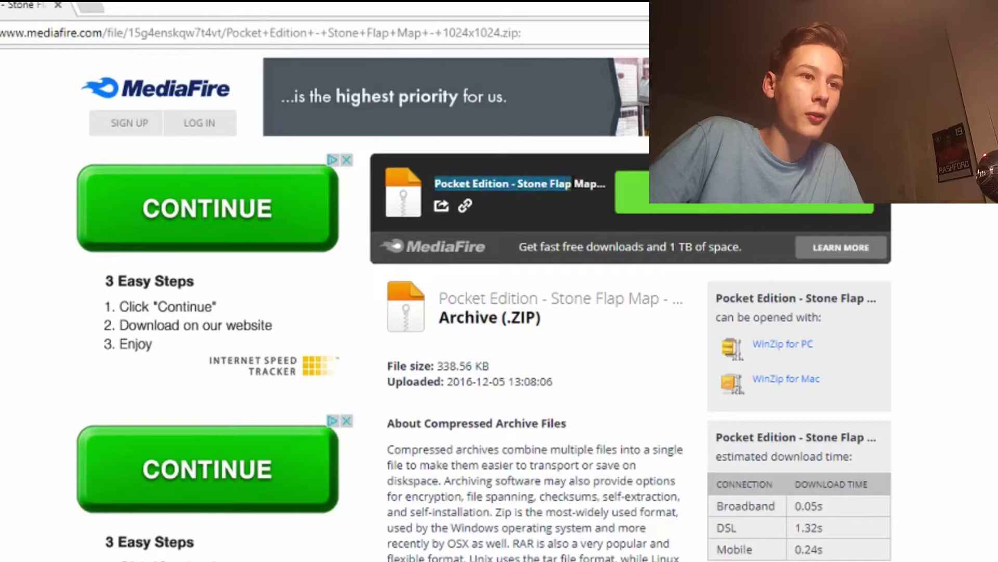
left_click(594, 182)
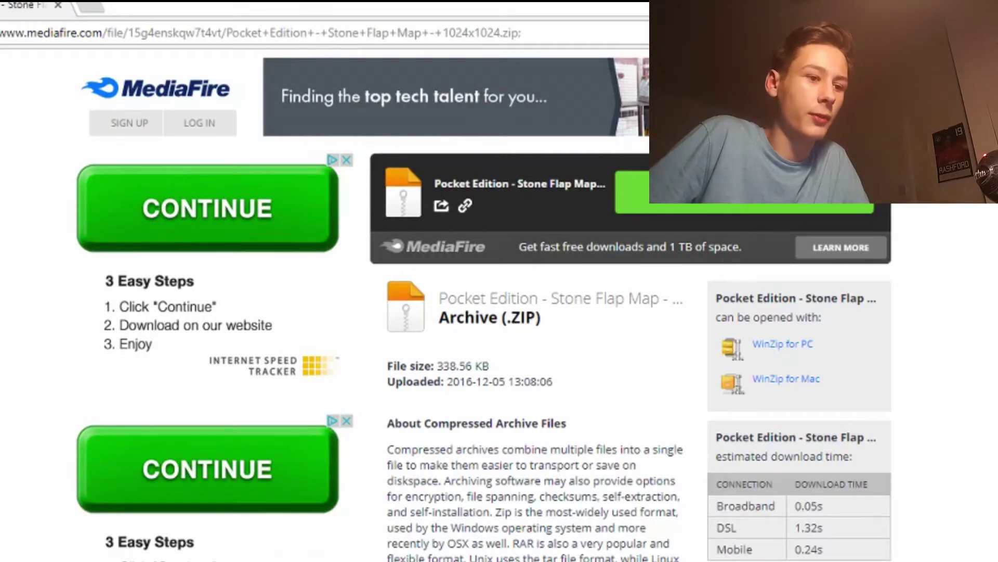
Step: Move the Pocket Edition - Stone Flap Map - 1024x1024.zip archive from the Downloads folder to an empty area of the desktop
left_click(352, 561)
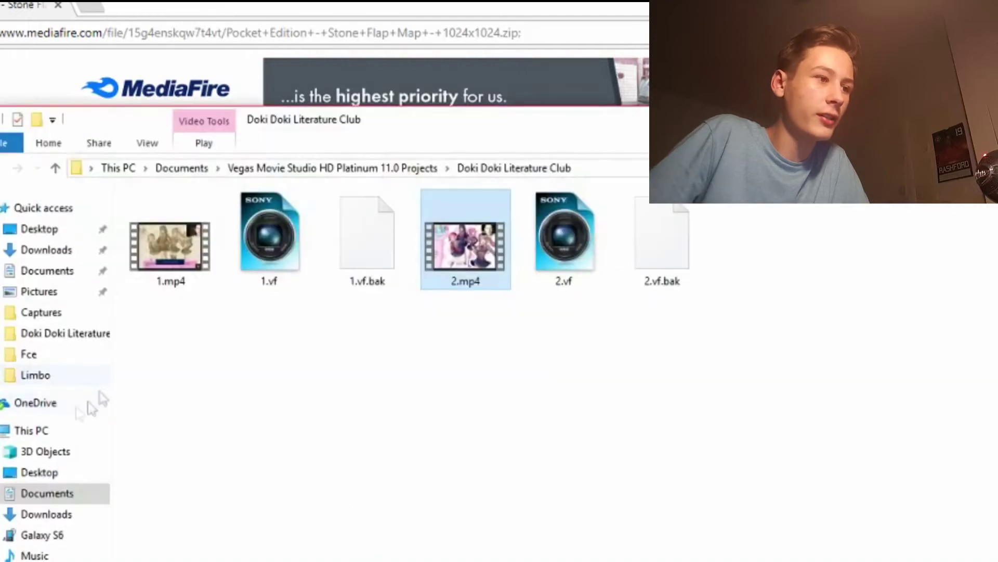
left_click(61, 250)
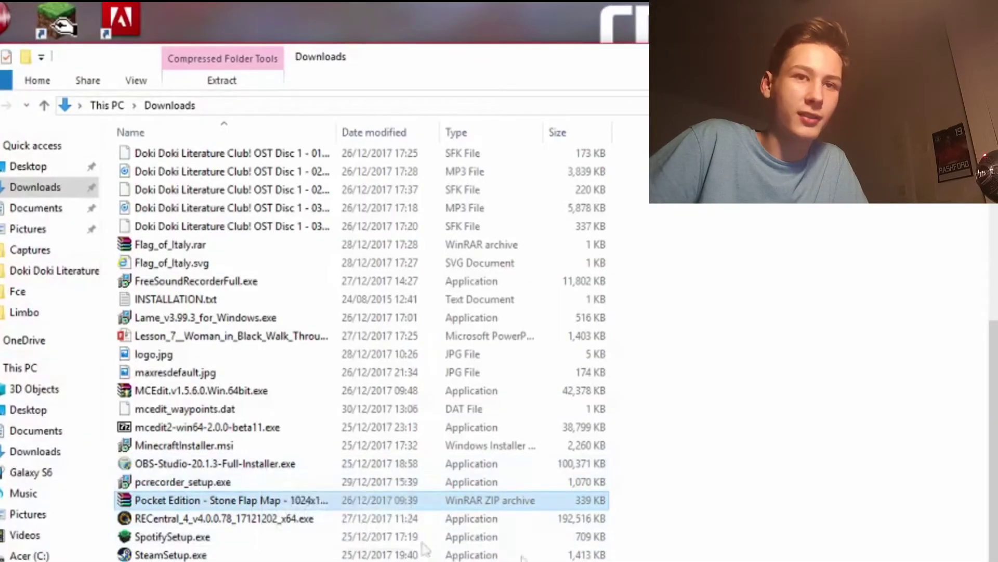
left_click_drag(232, 499, 629, 32)
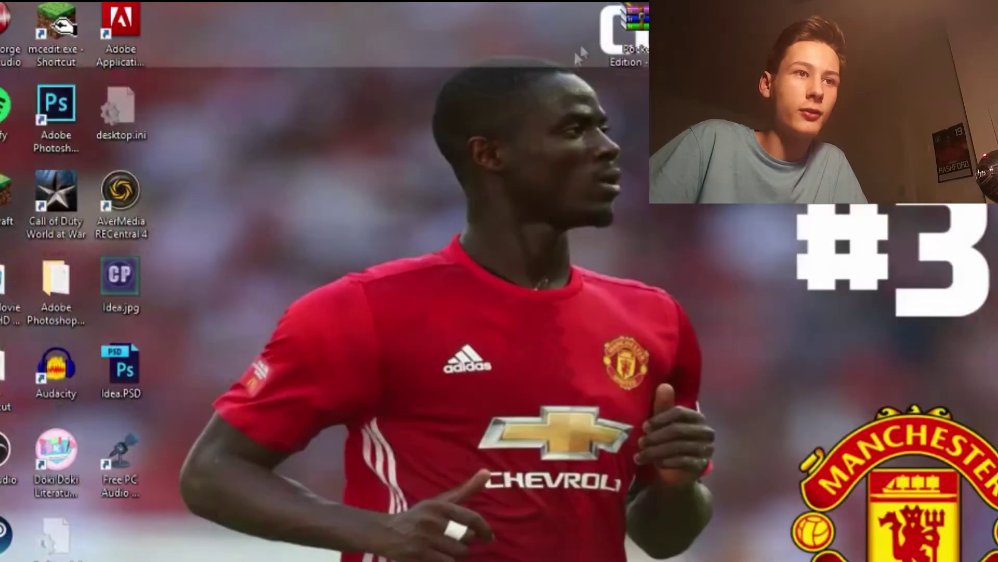
left_click_drag(631, 23, 385, 124)
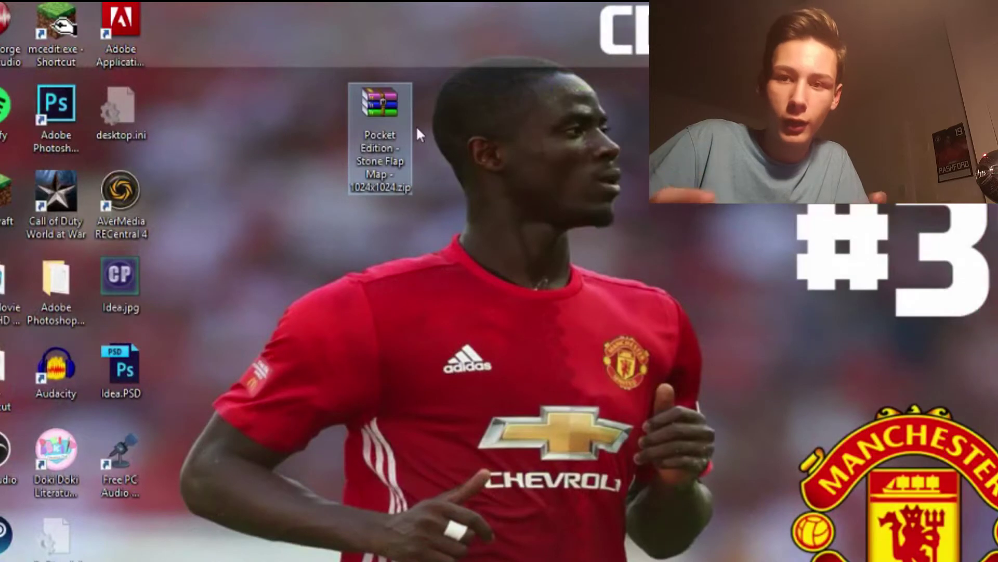
Step: Close the engine.addroplet.com pop-up window and bring the MediaFire page back up in the browser
left_click(378, 561)
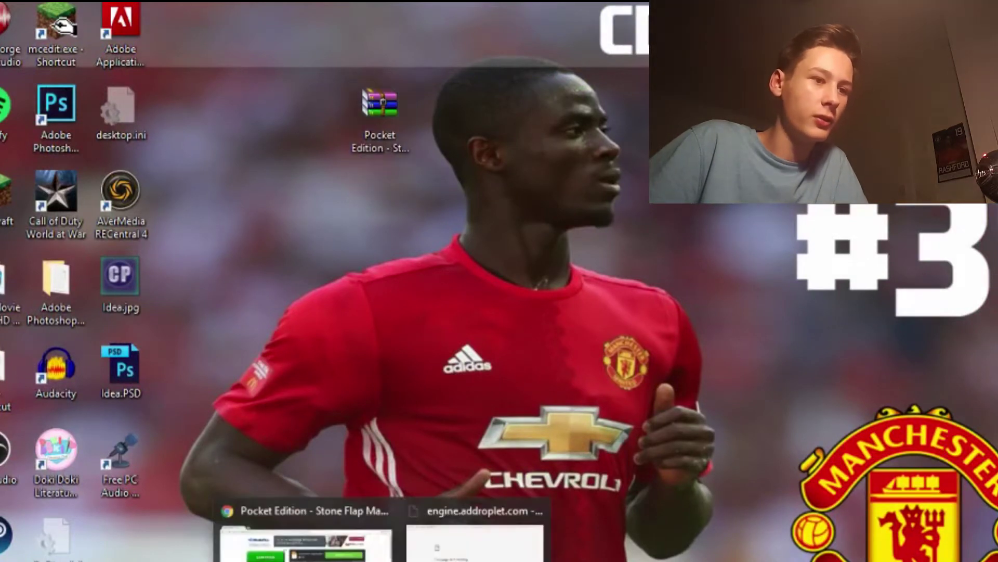
left_click(537, 511)
left_click(304, 559)
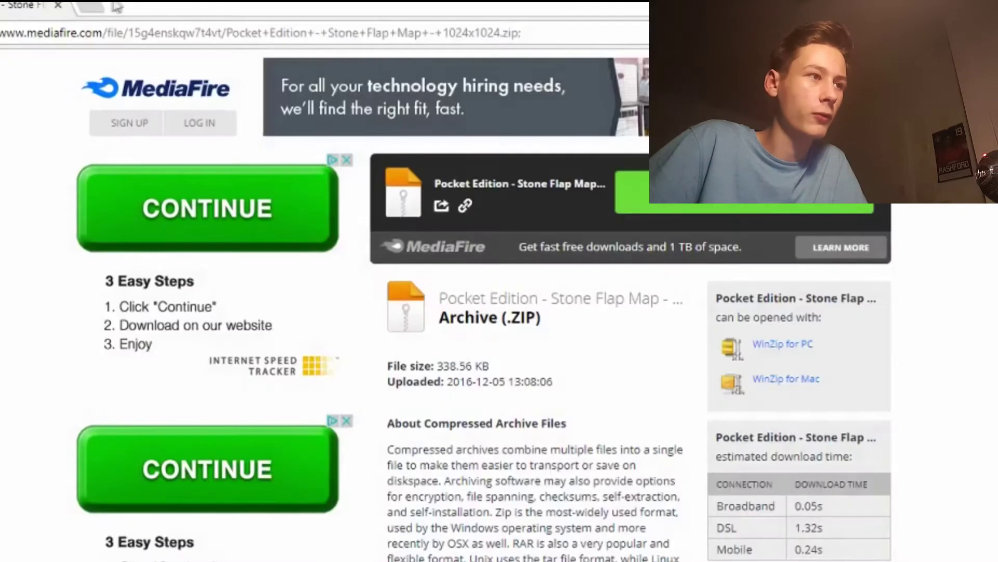
Step: Search the web for Winrar in a new tab and open the WinRAR download page on rarlab.com
key("ctrl+t")
type("Winrar")
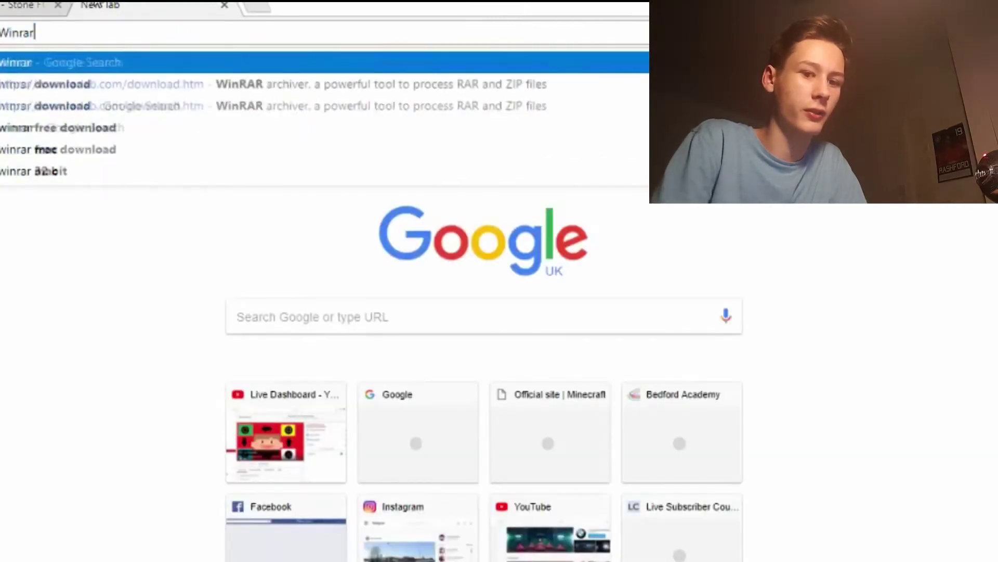
key("Return")
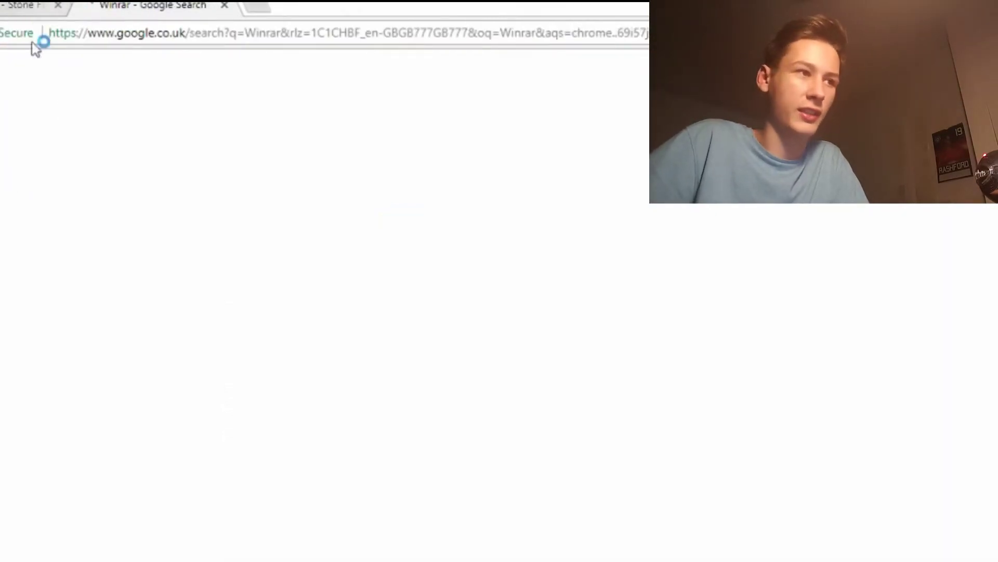
left_click(111, 204)
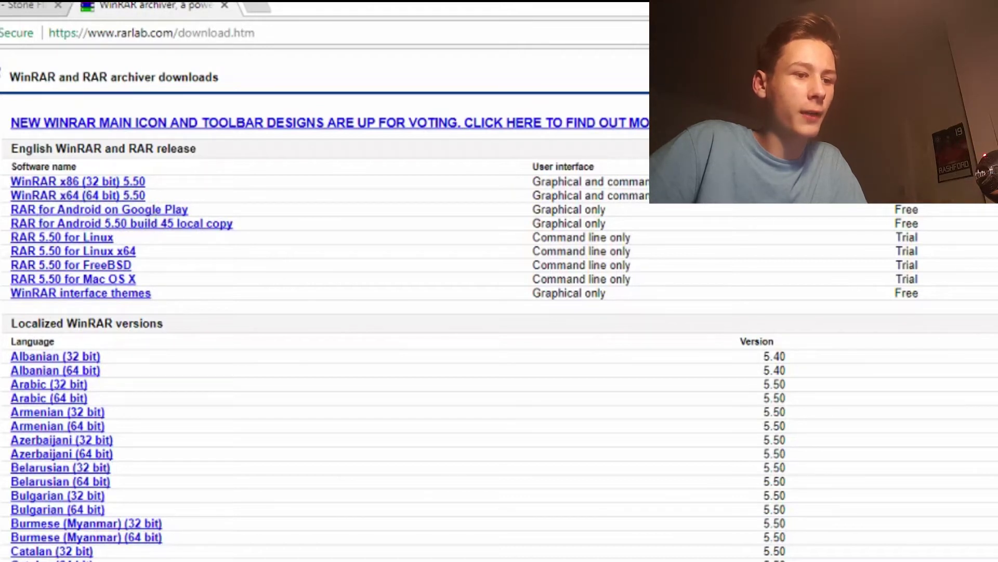
Step: Check the Acer (C:) drive for a Program Files (x86) folder, then close the file window and the WinRAR download page
key("super+e")
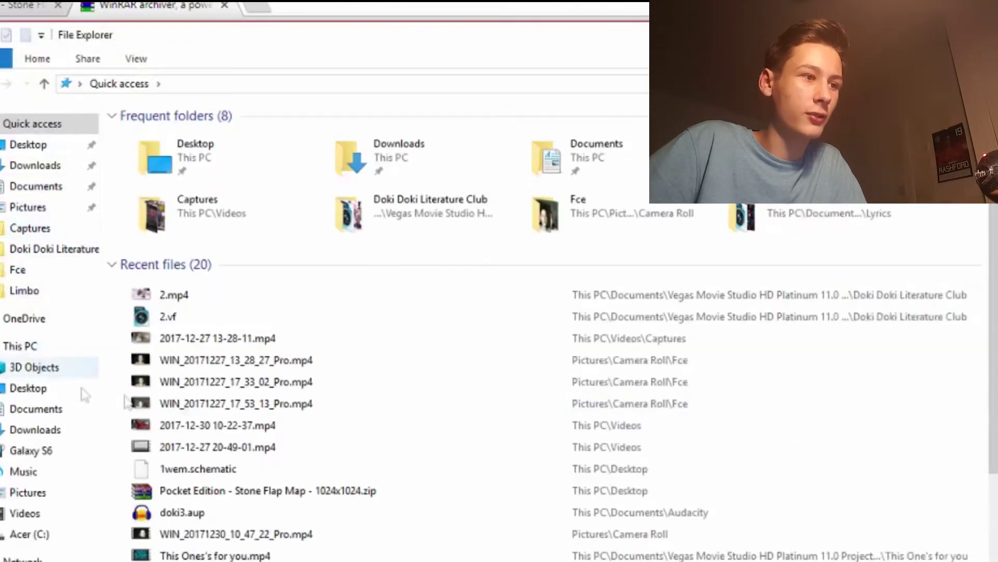
left_click(41, 346)
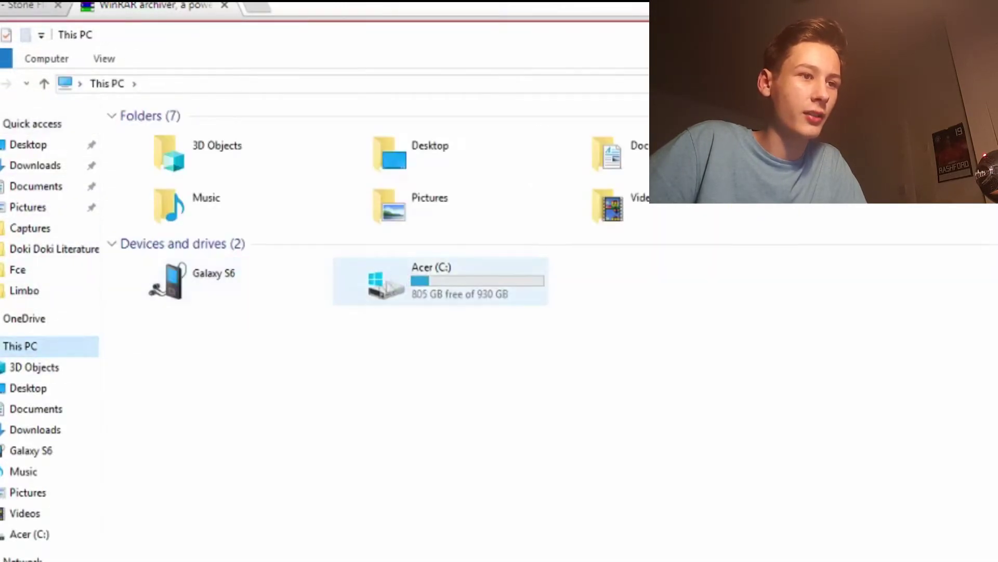
double_click(439, 280)
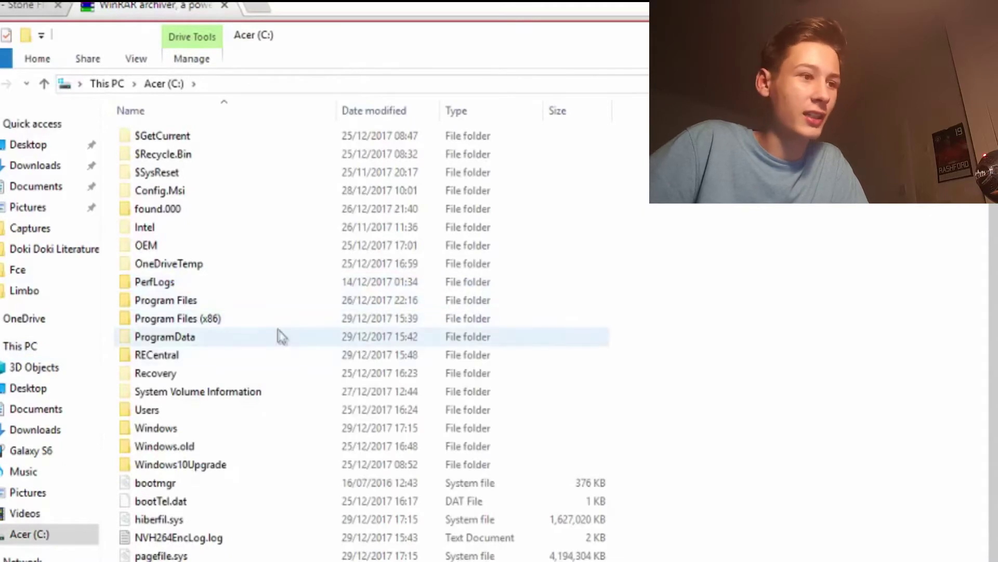
left_click(159, 322)
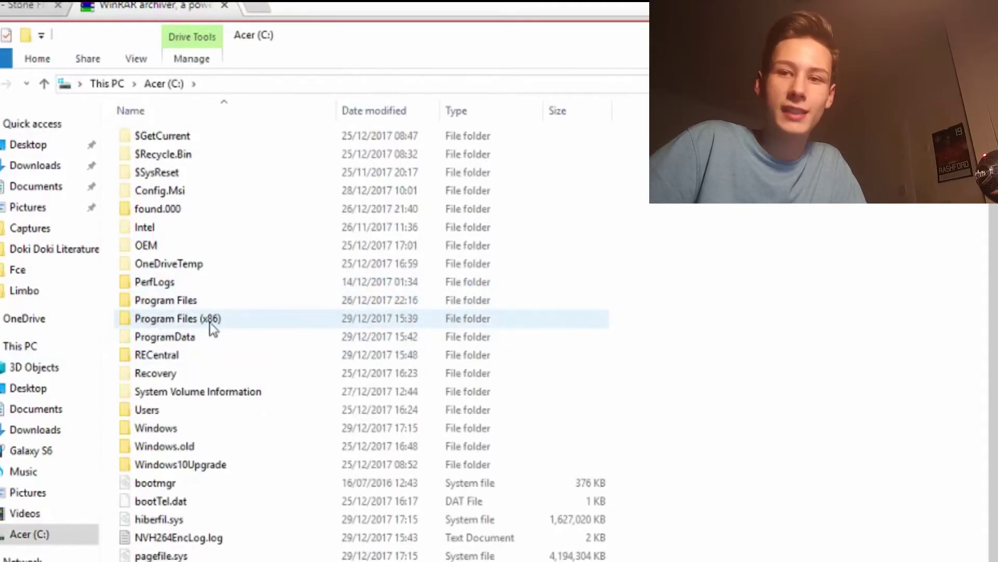
left_click(904, 33)
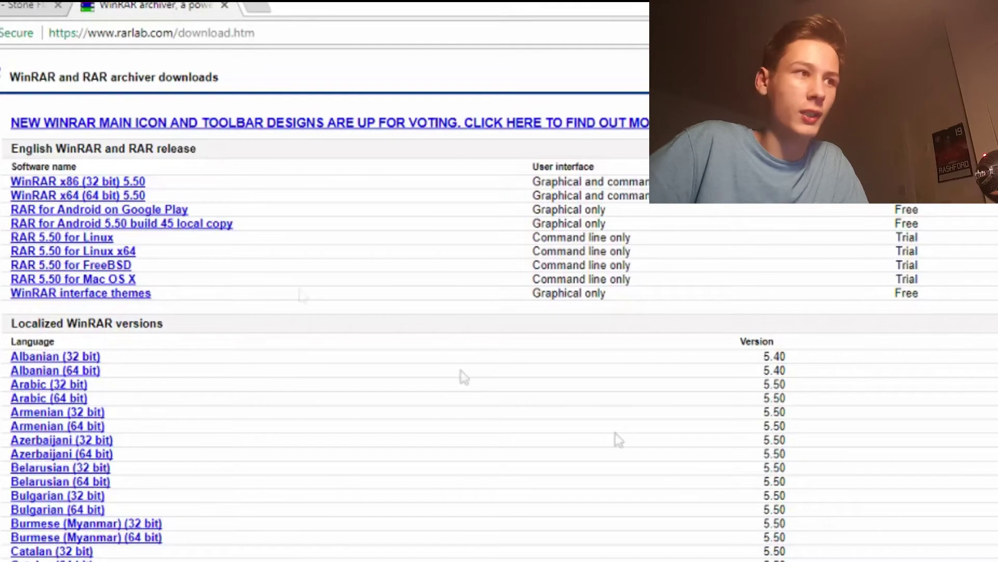
left_click(225, 5)
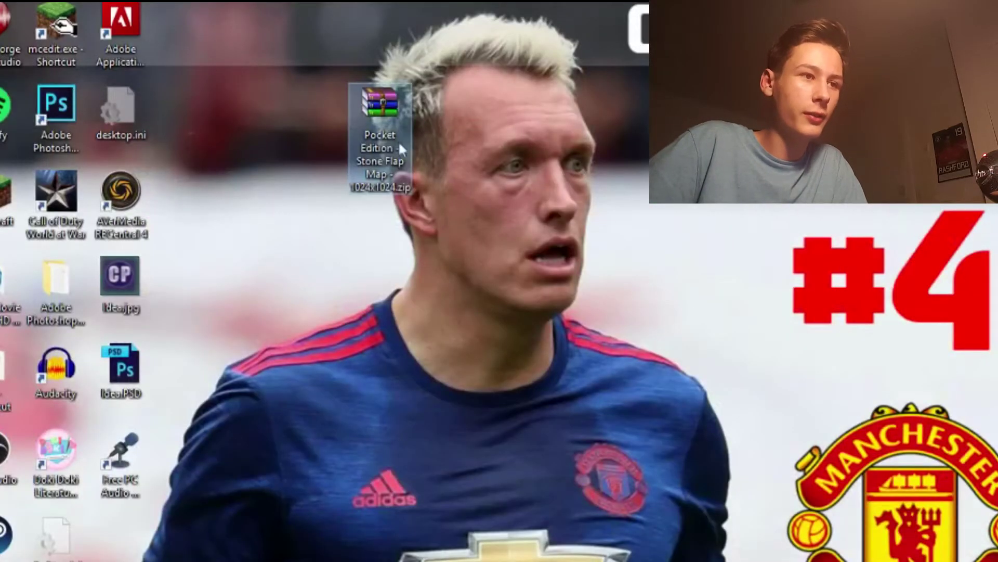
Step: Extract the Stone Flap Map zip onto the desktop and place the extracted folder beside the archive
left_click_drag(401, 149, 336, 234)
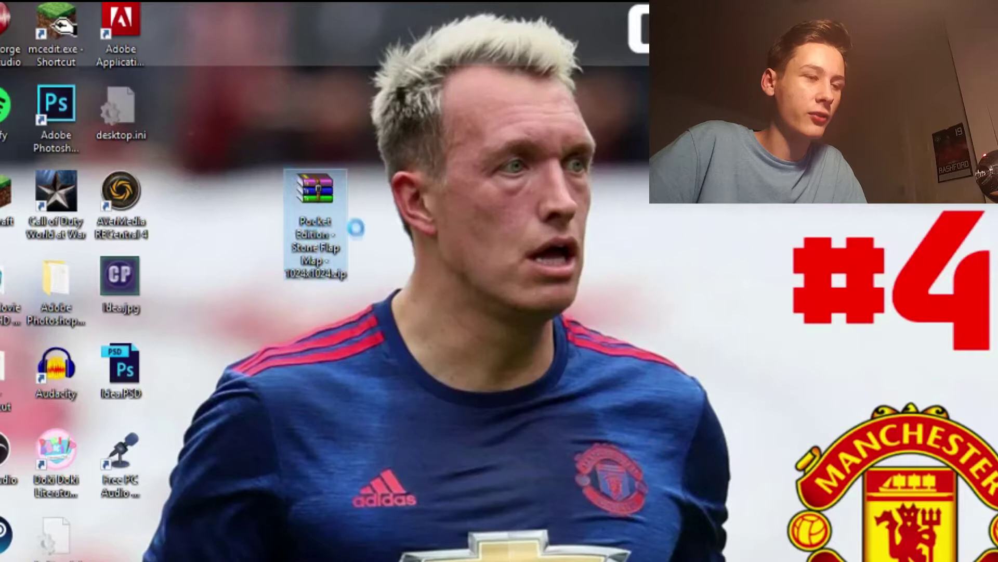
double_click(318, 229)
right_click(319, 233)
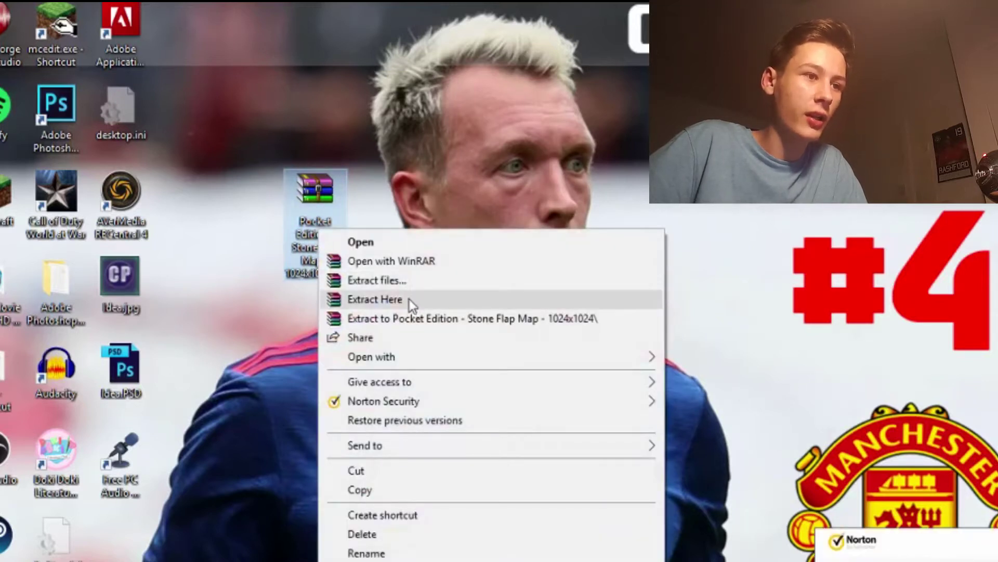
left_click(409, 298)
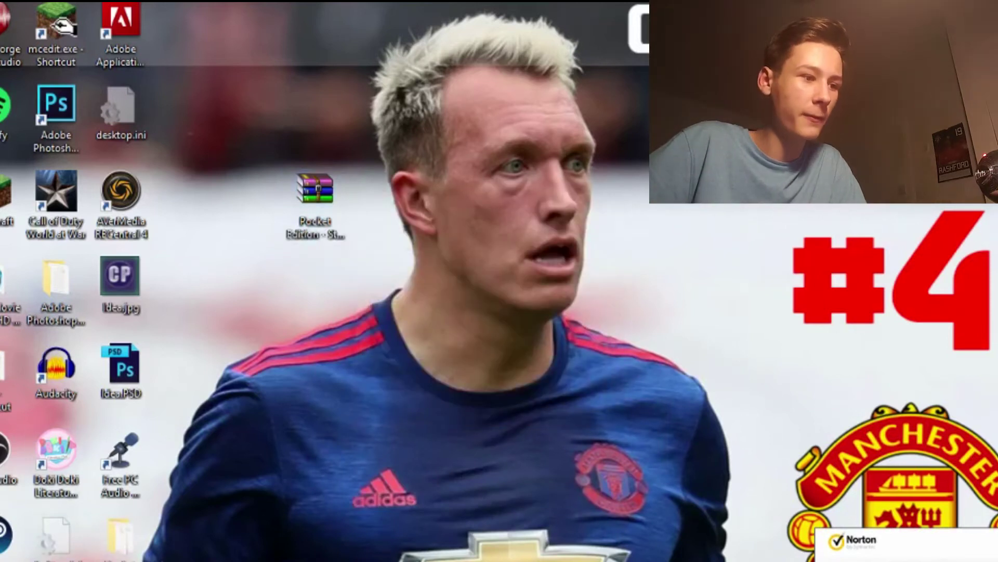
left_click_drag(120, 539, 376, 214)
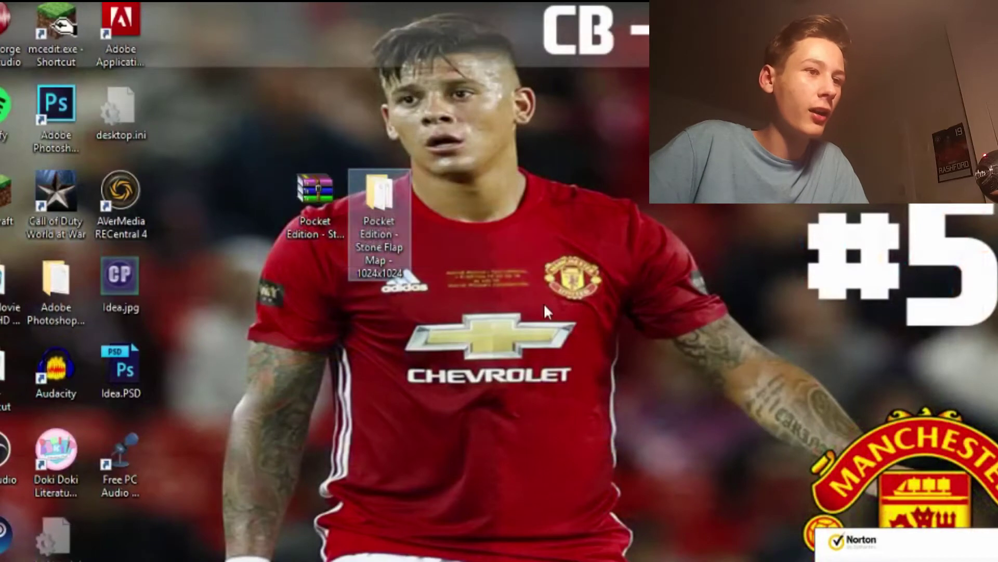
left_click_drag(298, 167, 138, 122)
left_click_drag(243, 126, 382, 189)
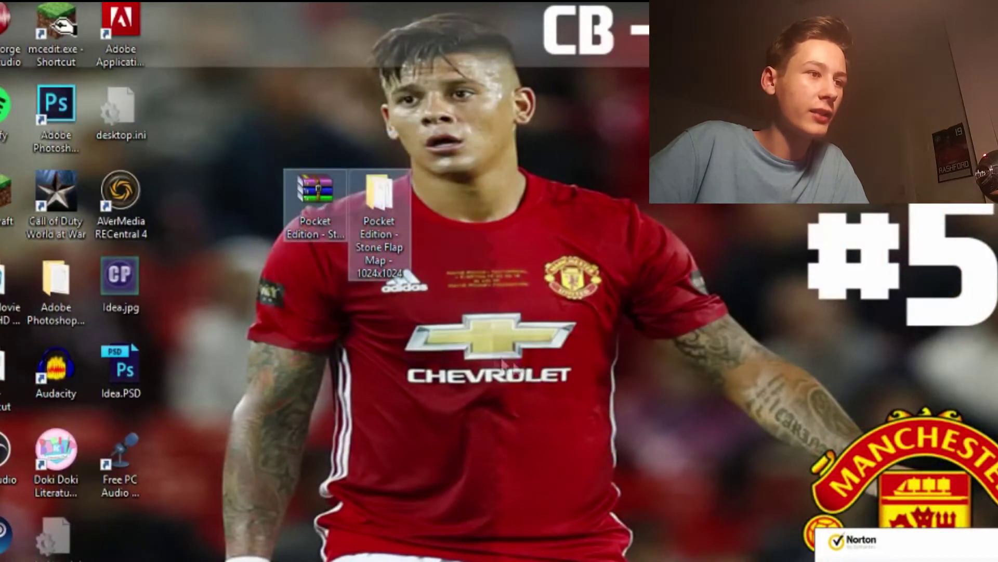
left_click(493, 358)
Step: Switch to the browser and download MCEdit Unified Version 1.5.6.0 32bit for Windows from mcedit-unified.net
mouse_move(382, 559)
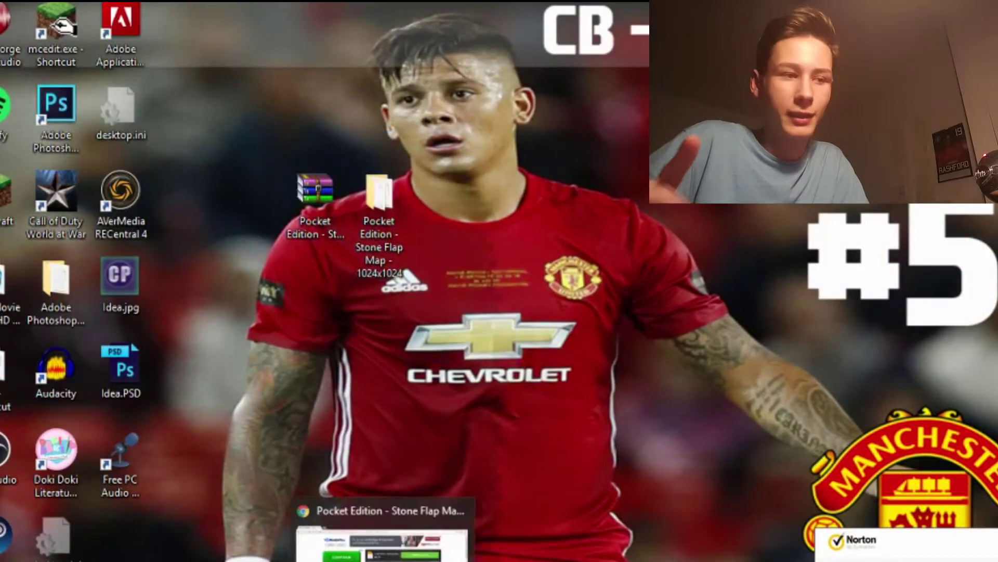
left_click(382, 540)
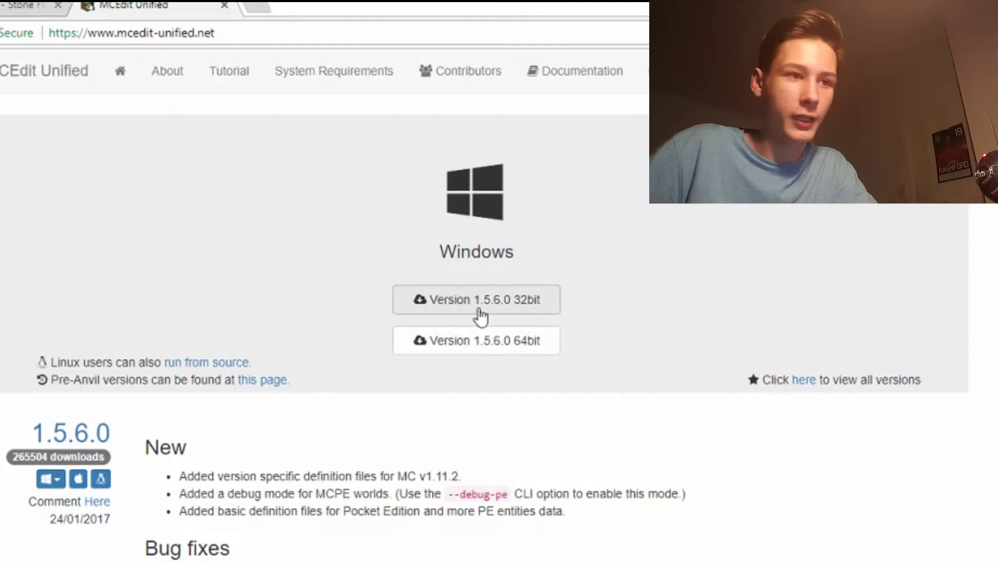
left_click(457, 311)
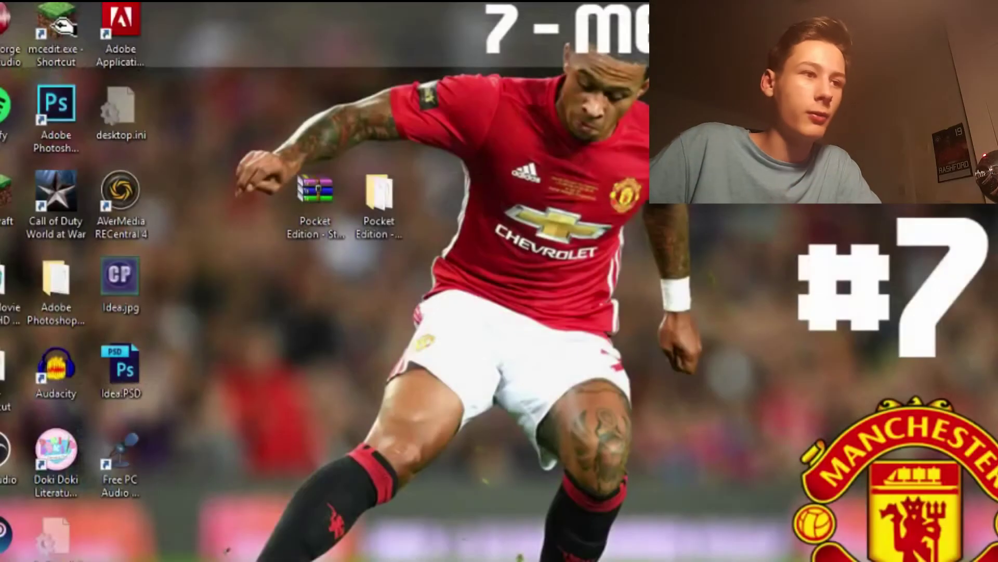
Step: Return to the browser and open the YouTube live dashboard in a new tab in place of the MCEdit Unified page
mouse_move(398, 249)
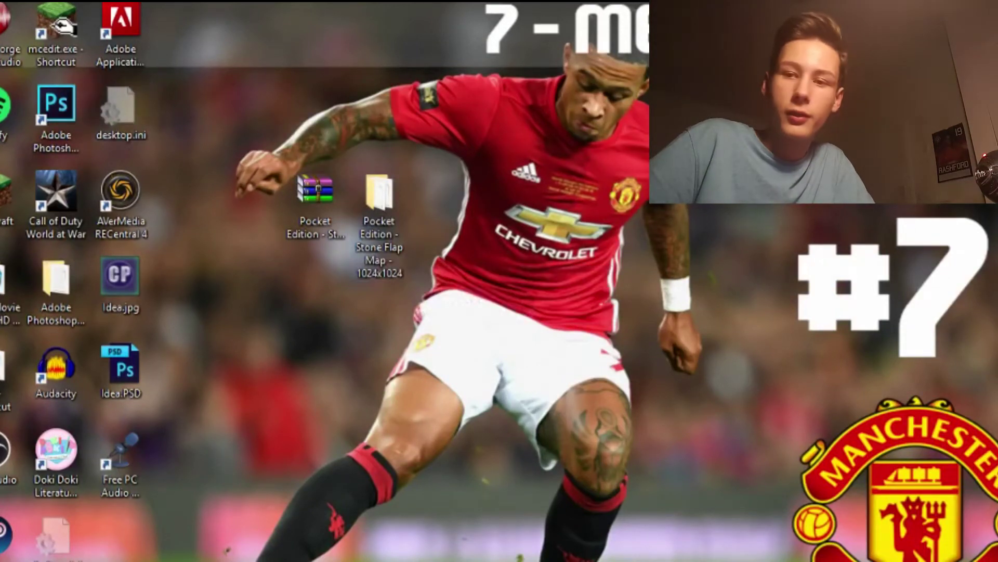
left_click(382, 554)
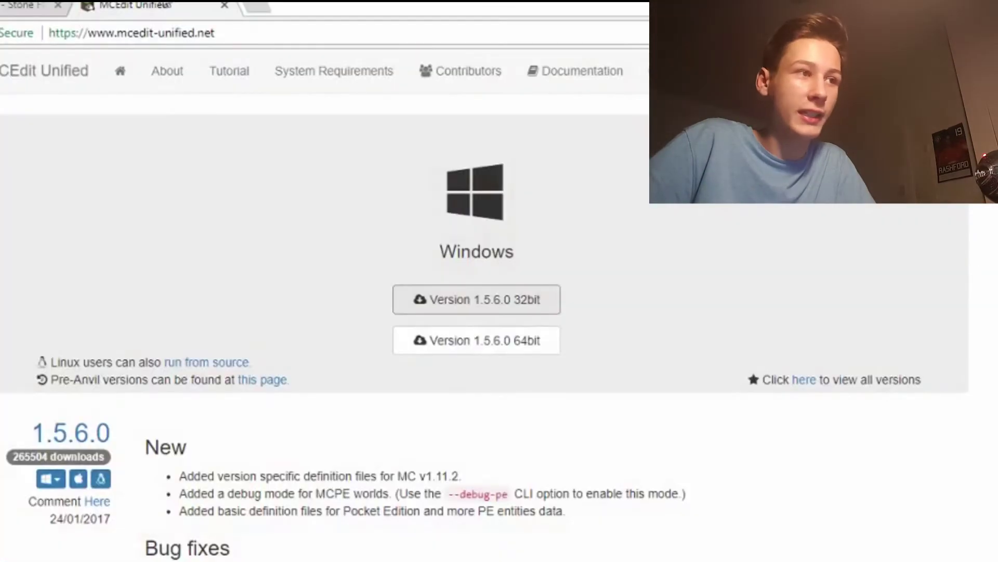
left_click(243, 7)
type("yio")
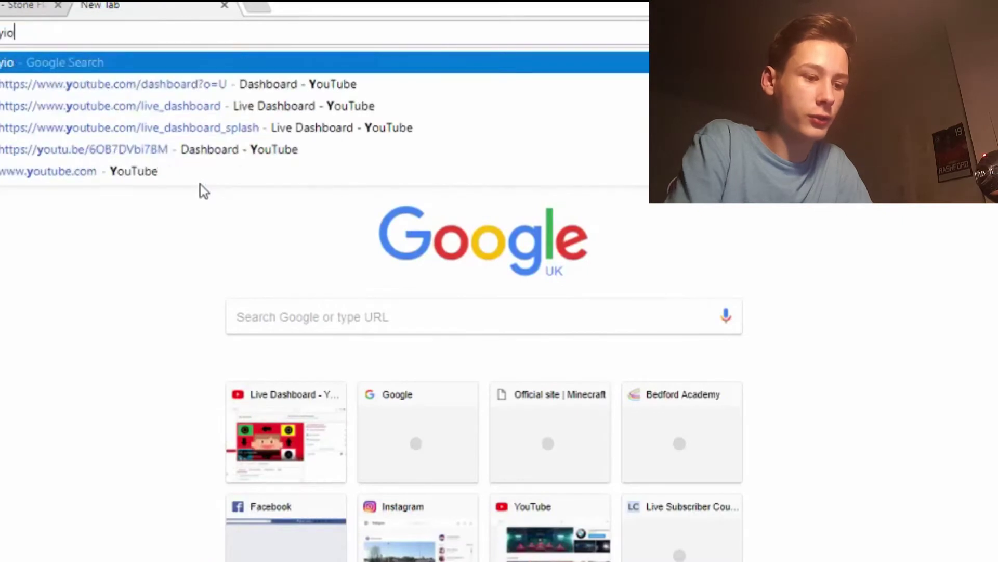
key("BackSpace")
key("BackSpace")
type("outu")
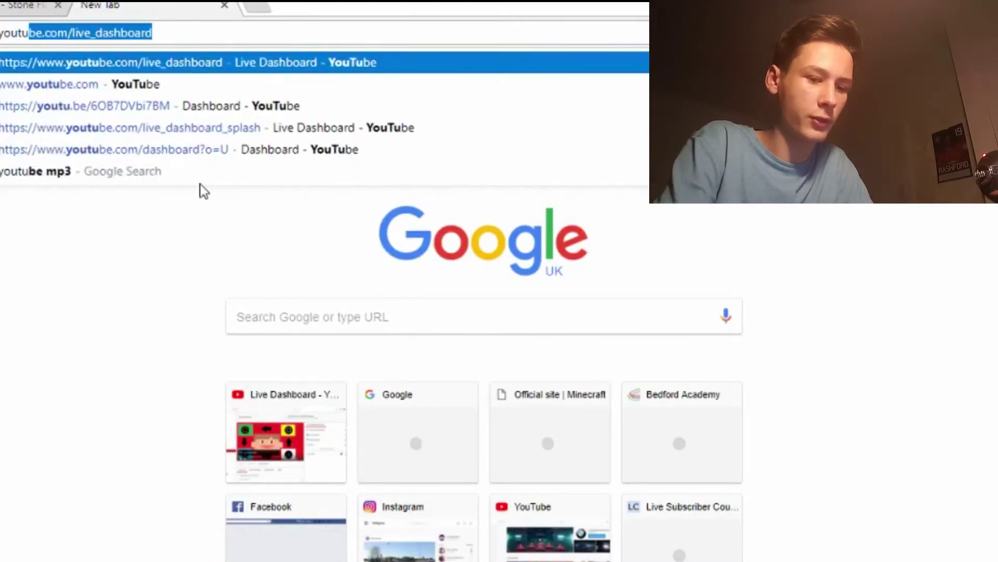
key("Return")
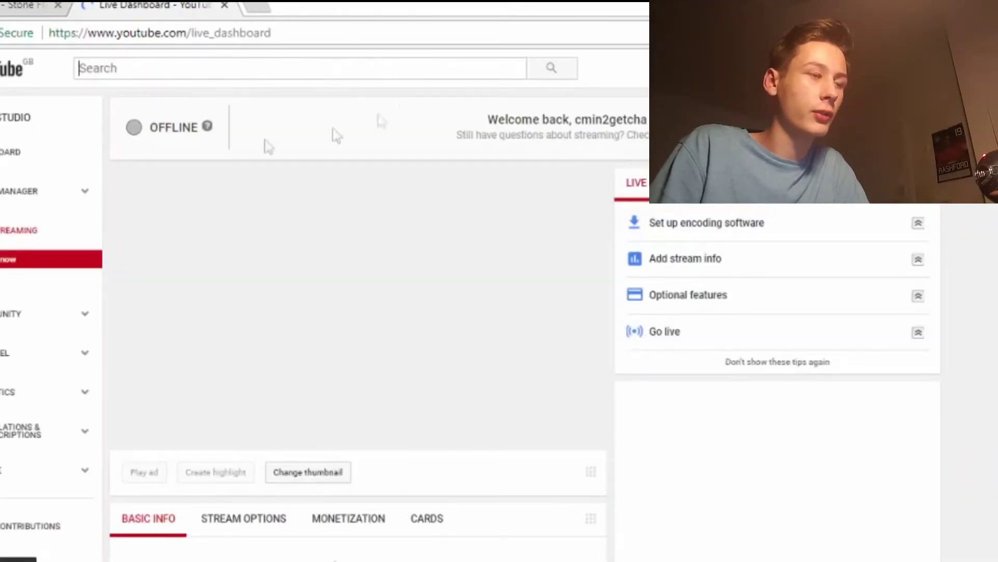
Step: Search YouTube for the channel PreFXDesigns
left_click(268, 70)
type("Pre")
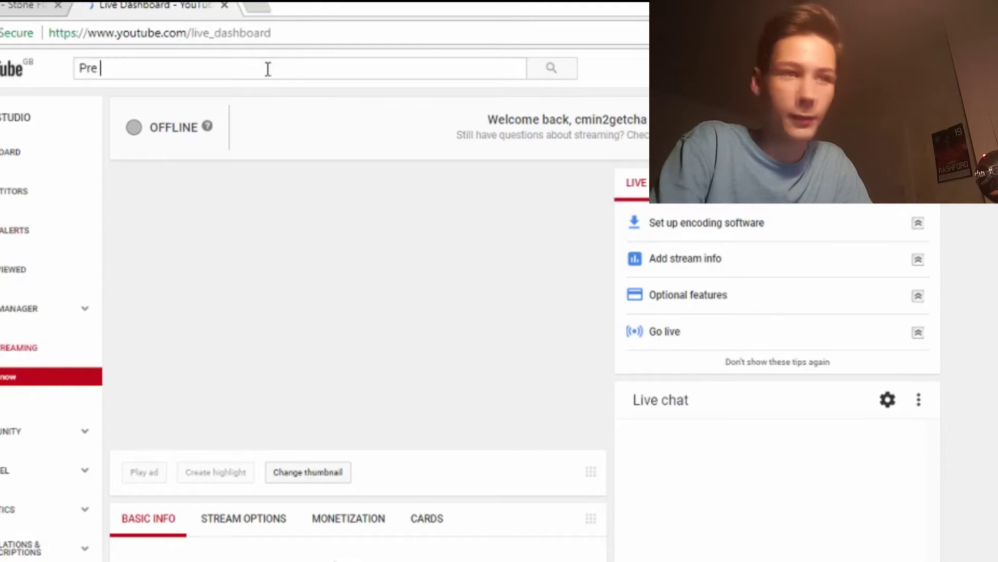
type("FX")
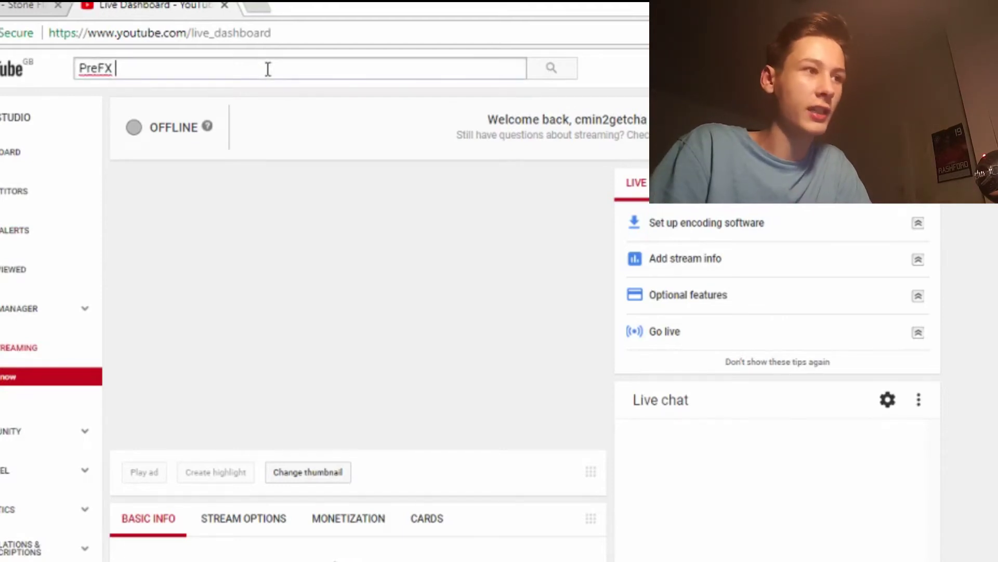
key("BackSpace")
type("Designs")
key("Return")
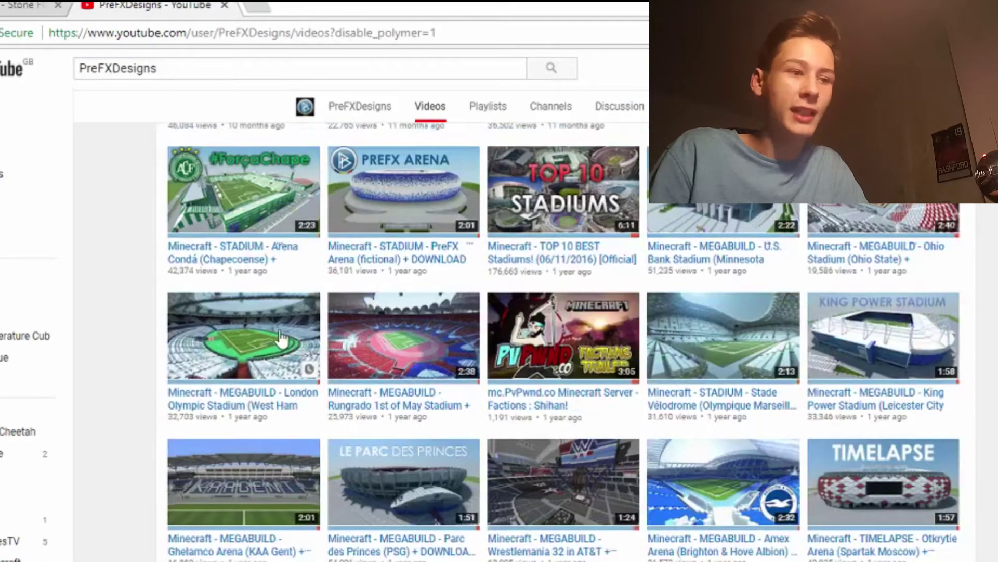
Step: Open the London Olympic Stadium (West Ham United FC) video, pause it and expand its full description
left_click(279, 329)
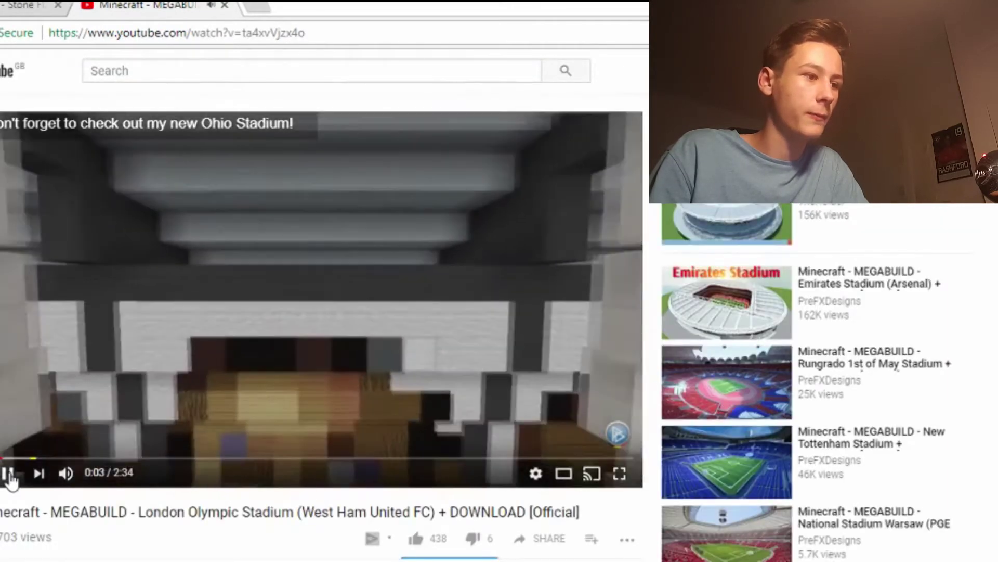
left_click(9, 474)
scroll(213, 405, "down", 5)
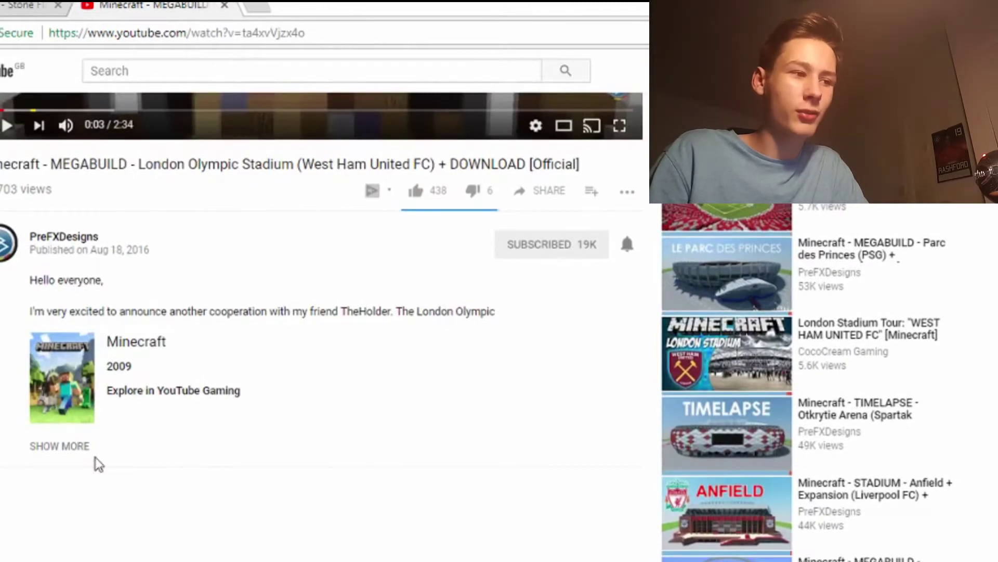
left_click(74, 450)
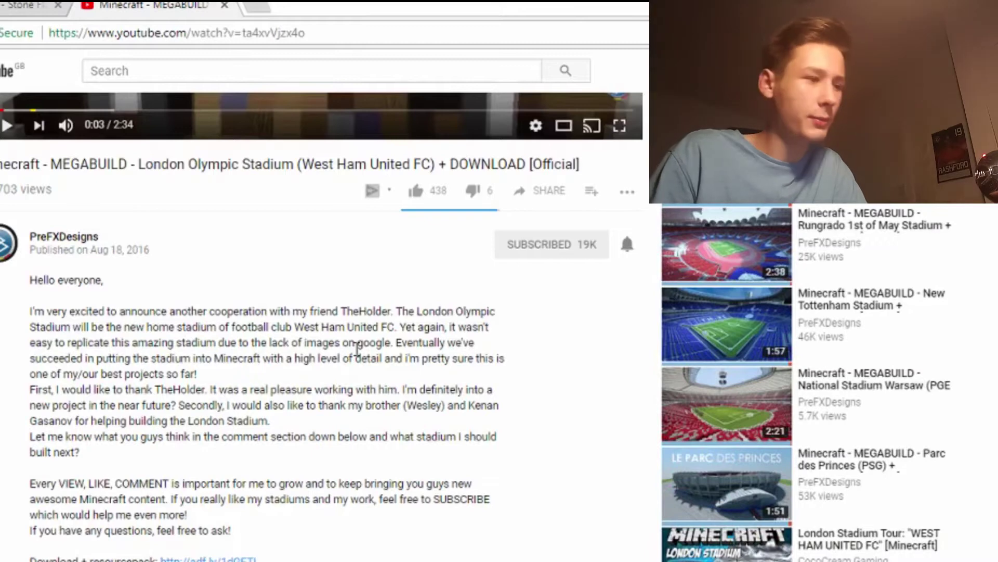
Step: Follow the description's Download + resourcepack link through adf.ly and download London Stadium.rar from MediaFire
scroll(328, 342, "down", 3)
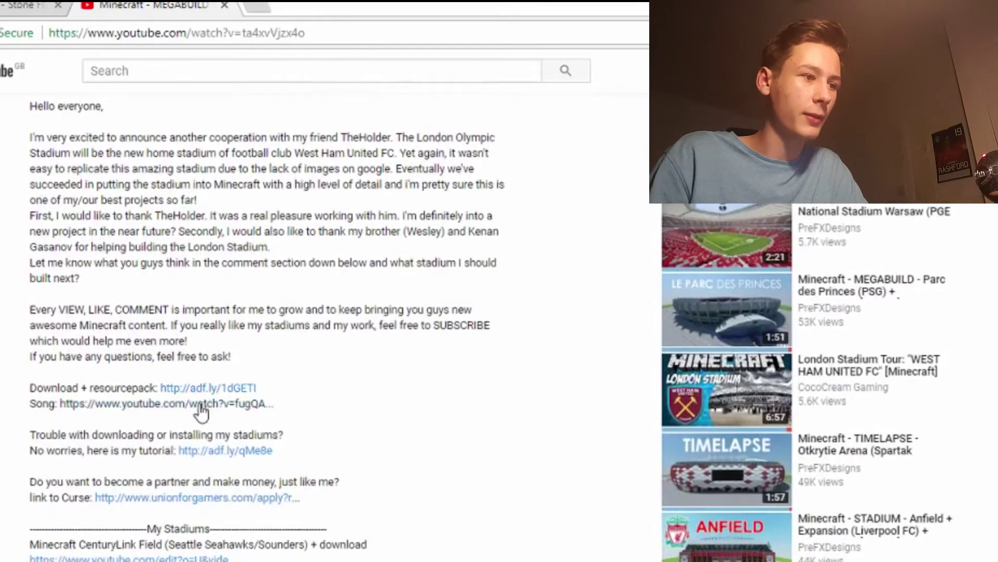
scroll(206, 414, "down", 2)
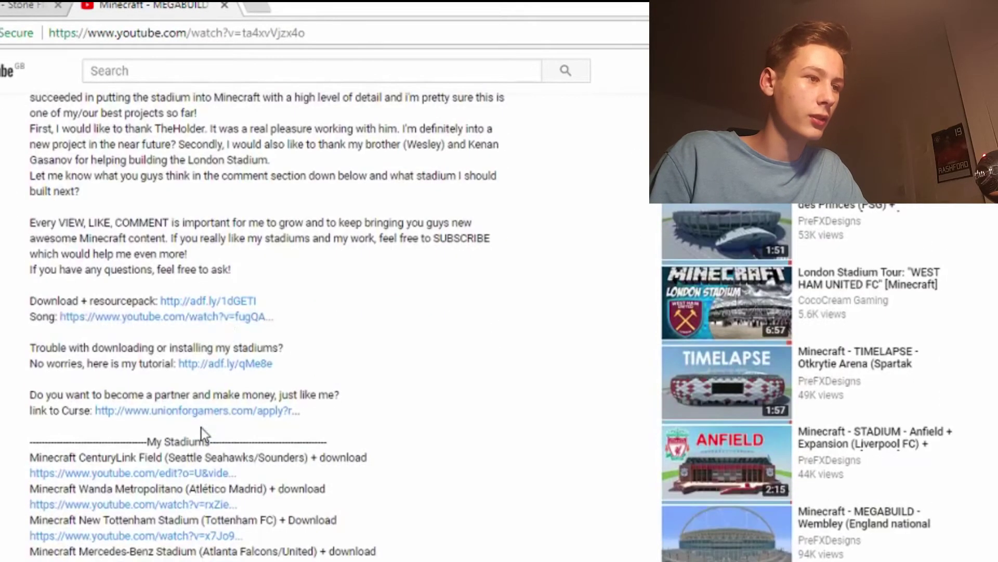
left_click(218, 302)
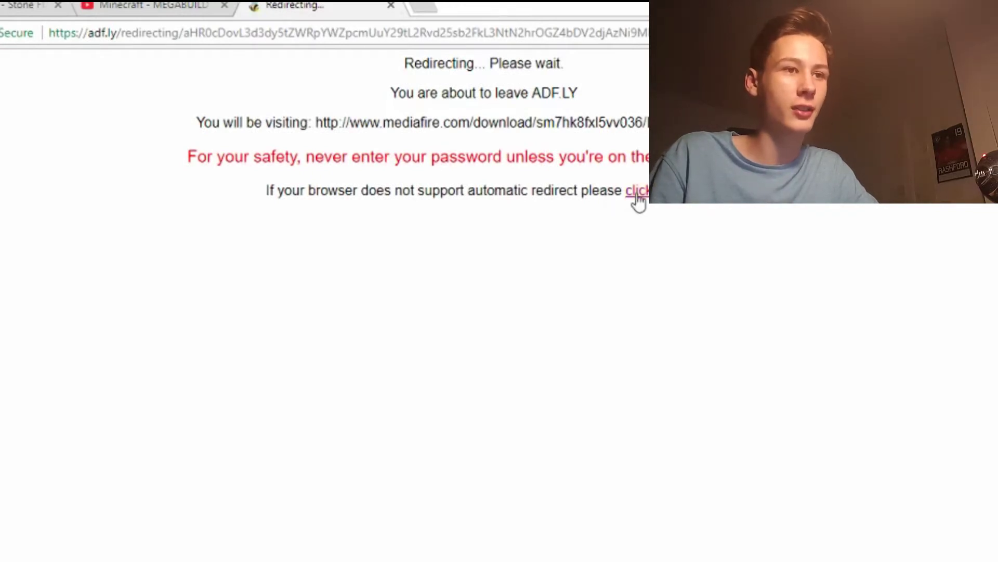
left_click(637, 193)
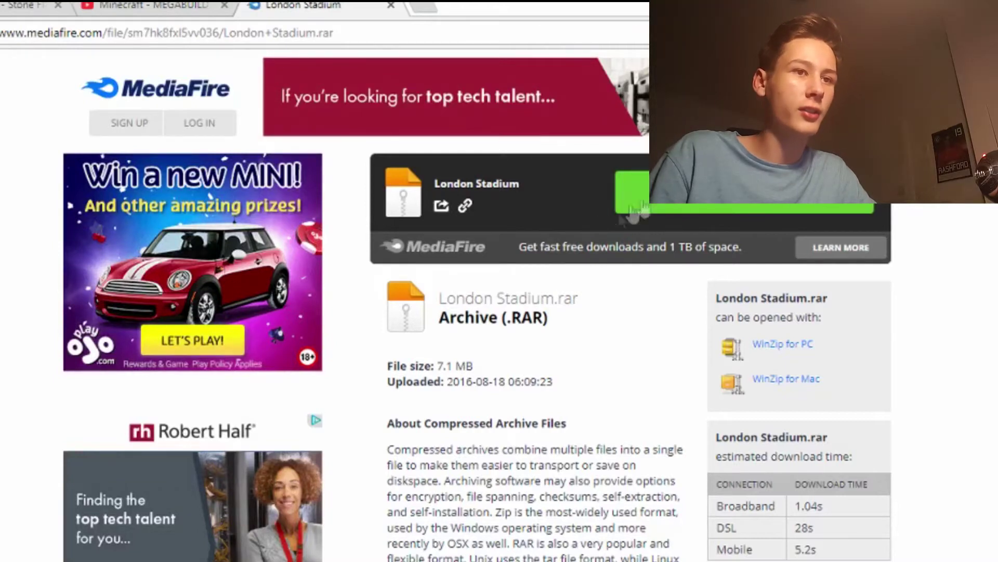
left_click(637, 208)
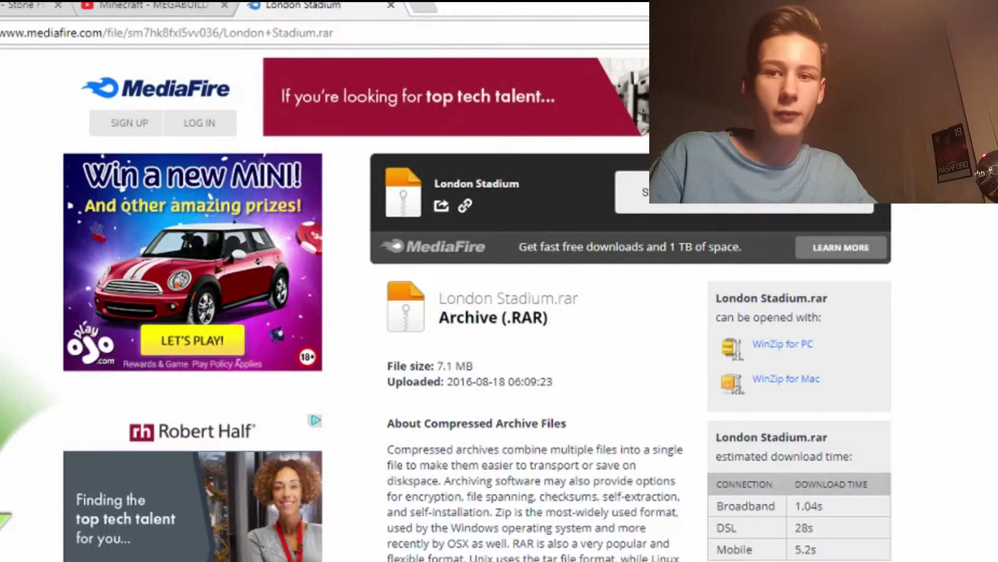
Step: Switch to File Explorer and extract London Stadium.rar directly into the Downloads folder
mouse_move(426, 559)
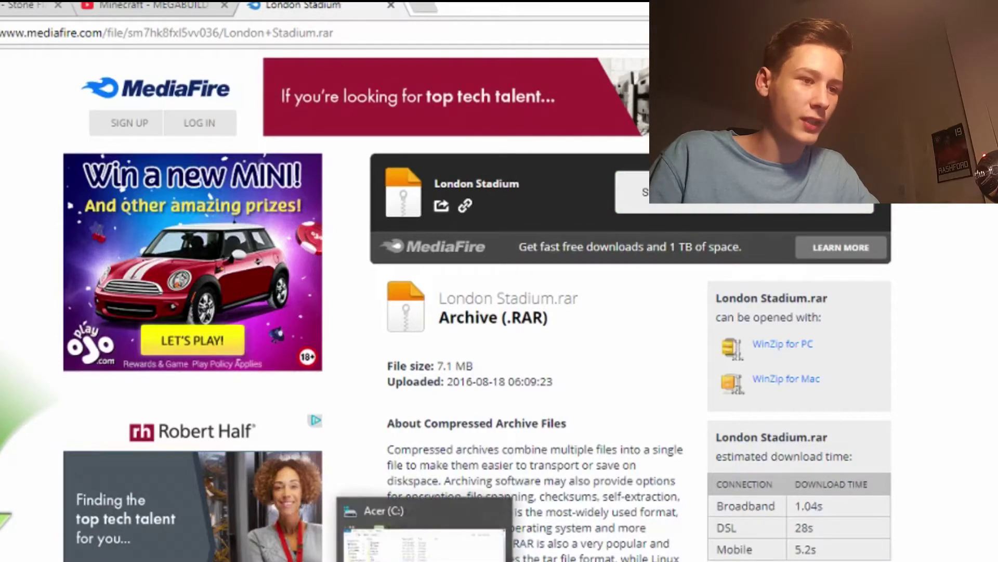
left_click(408, 545)
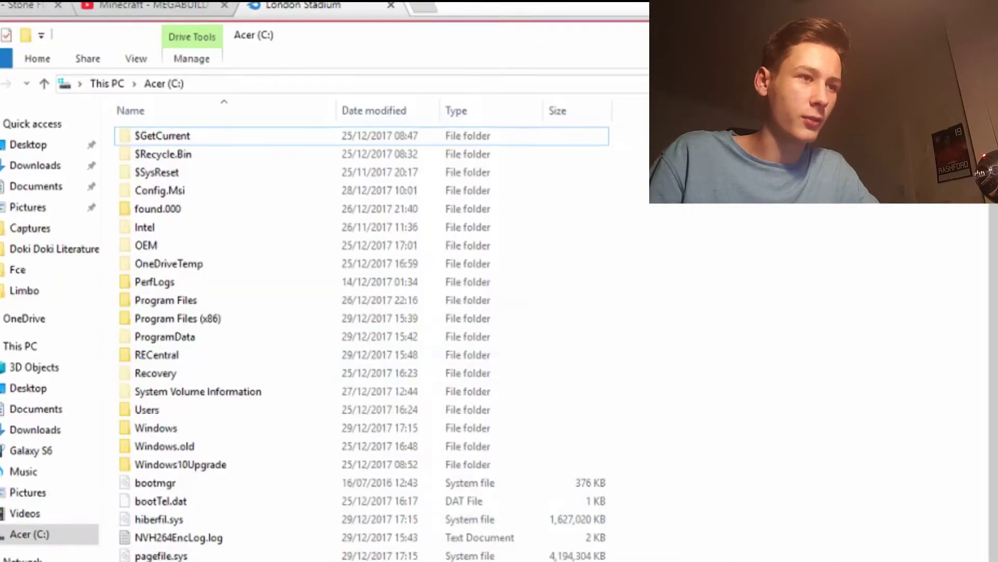
left_click(32, 166)
scroll(261, 227, "down", 6)
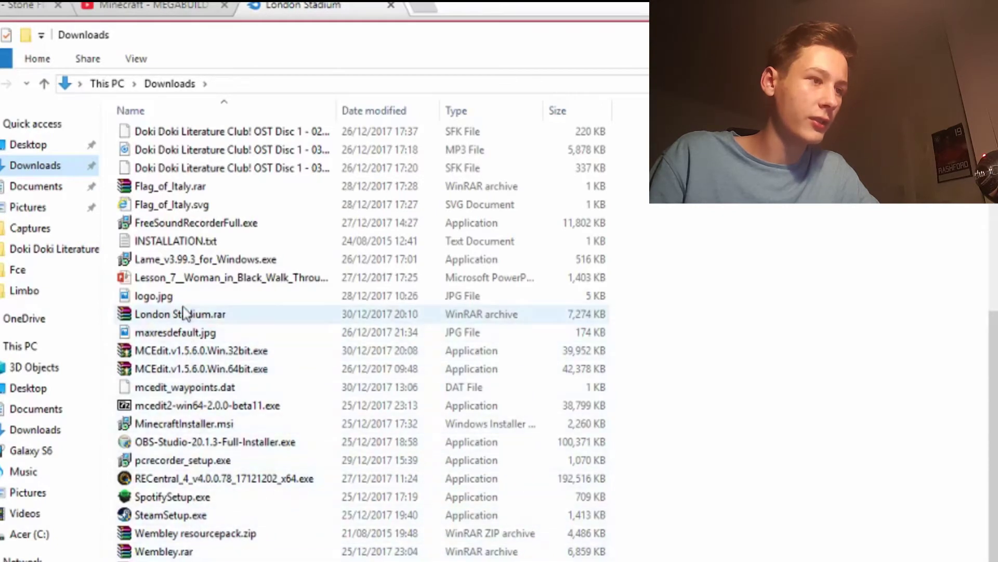
left_click(195, 316)
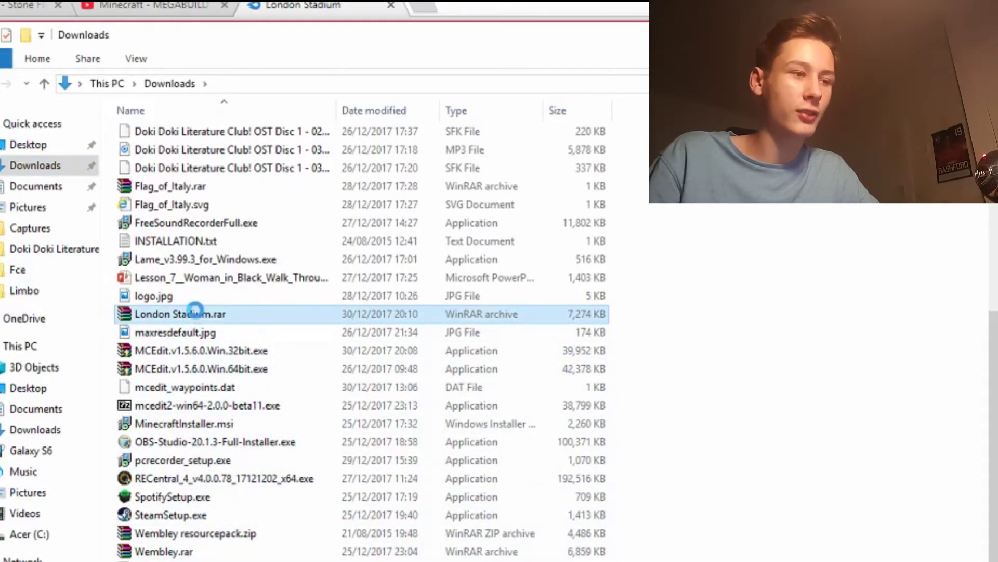
right_click(253, 314)
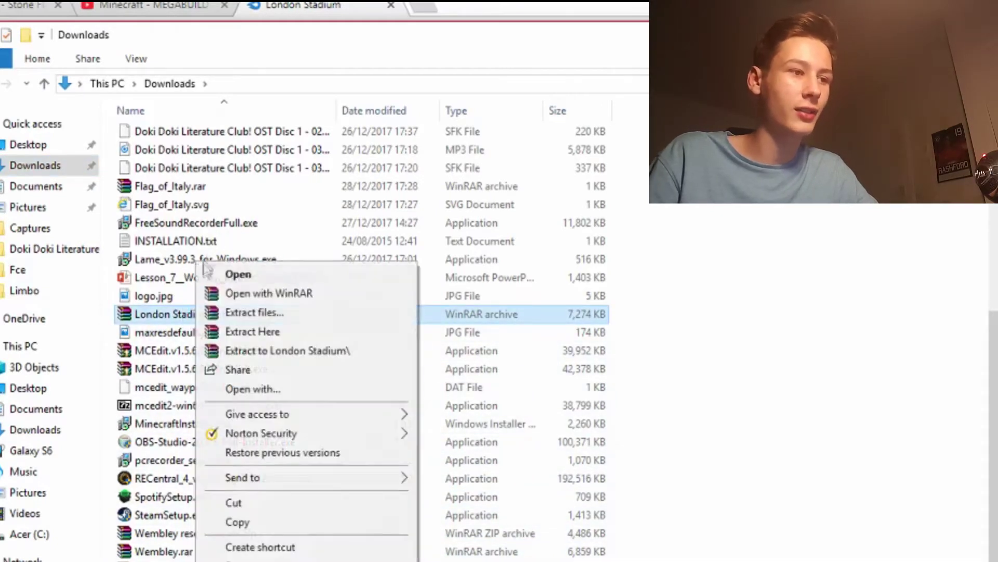
left_click(255, 333)
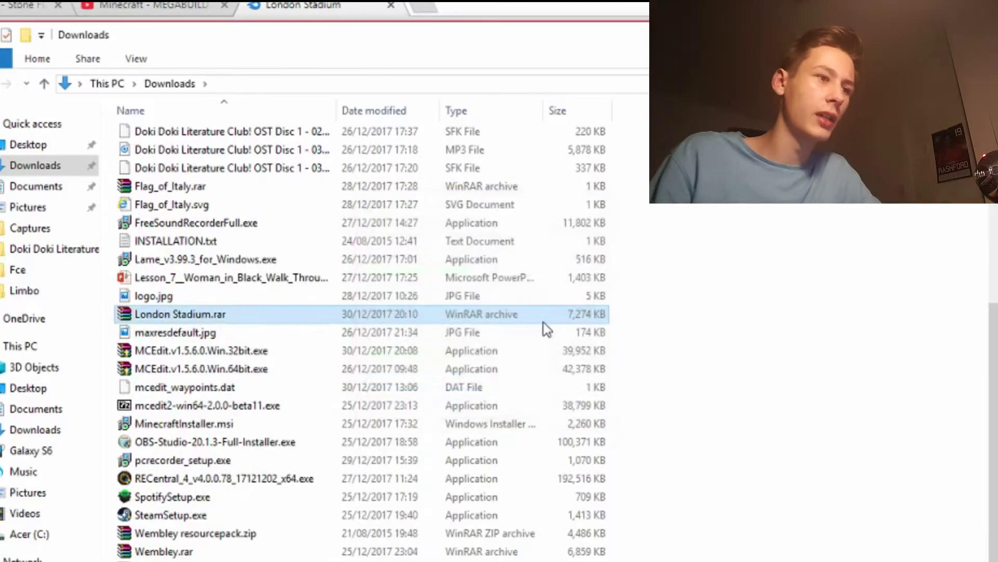
Step: Find the extracted London Stadium folder in Downloads and copy it
scroll(370, 334, "up", 6)
scroll(369, 334, "down", 7)
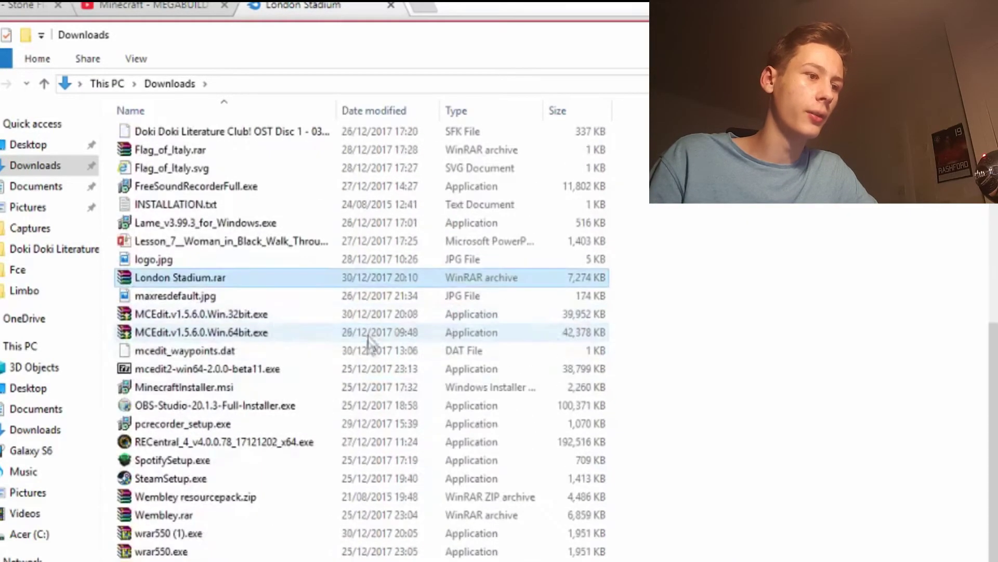
left_click(370, 560)
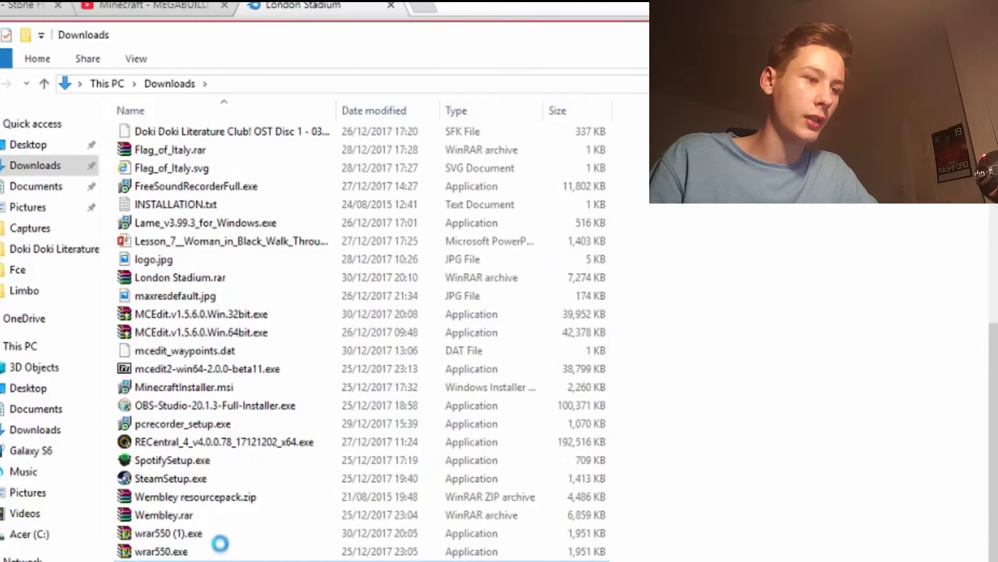
right_click(213, 560)
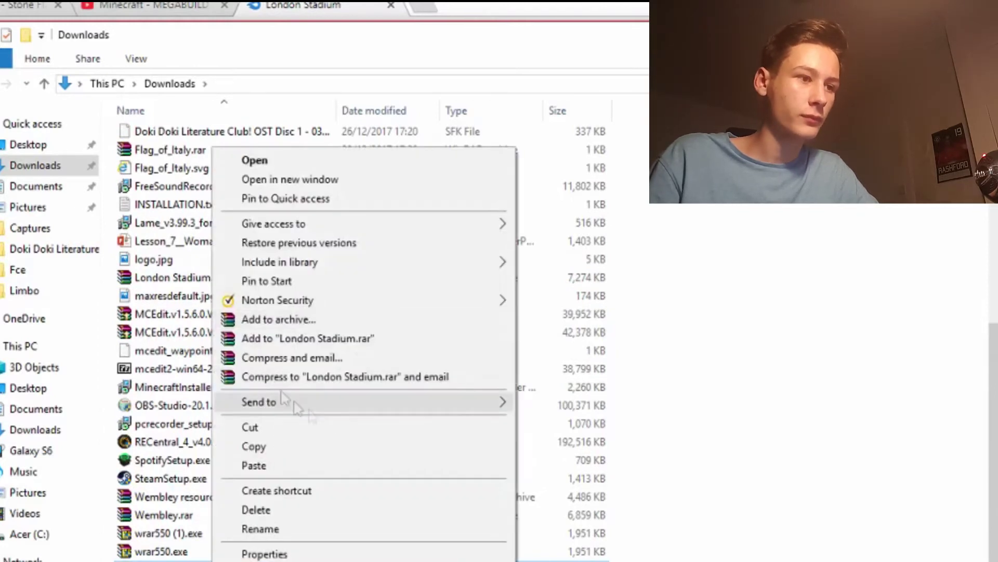
left_click(257, 449)
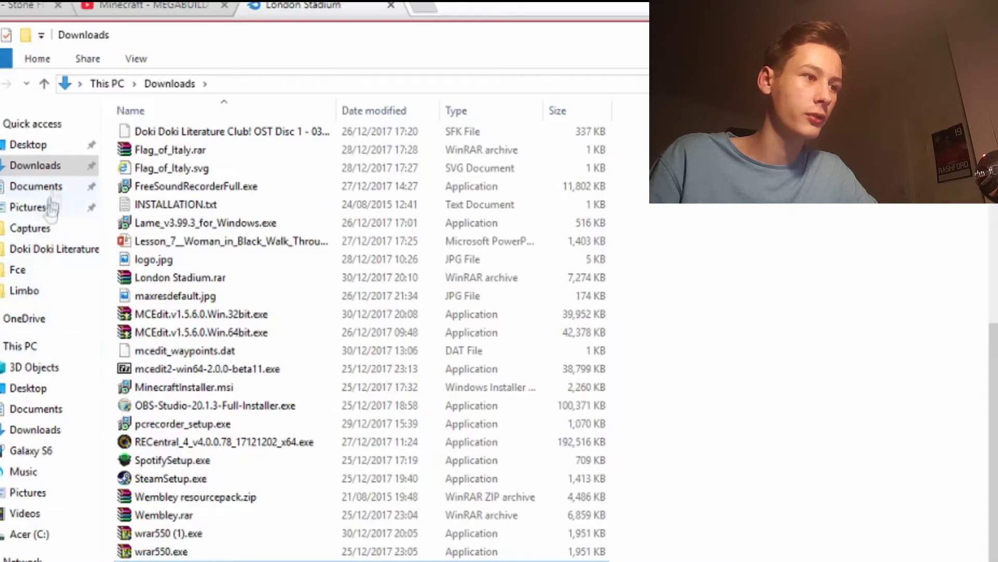
Step: Open the saves folder of .minecraft, inside AppData\Roaming of the personal user folder on Acer (C:)
left_click(27, 351)
double_click(390, 292)
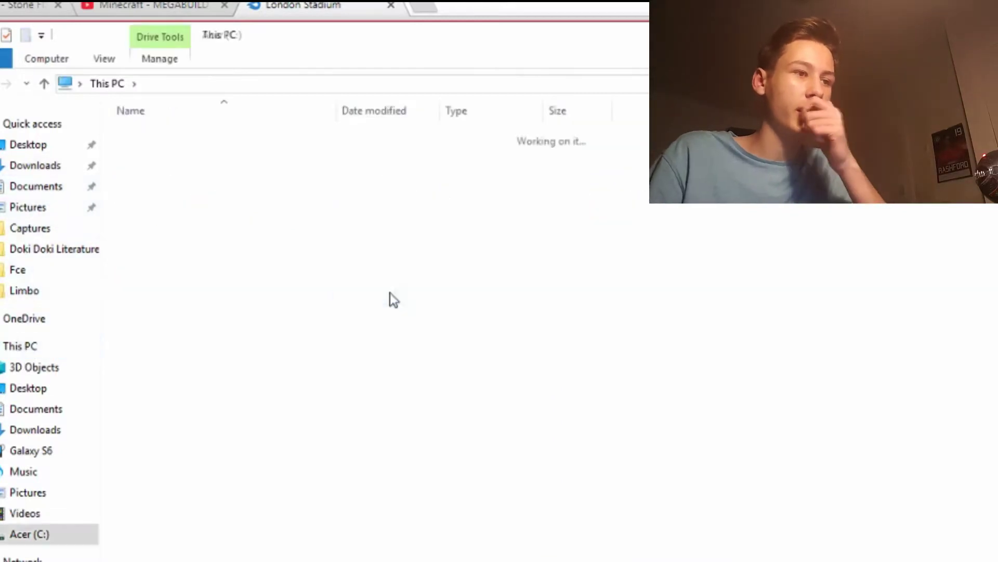
double_click(167, 417)
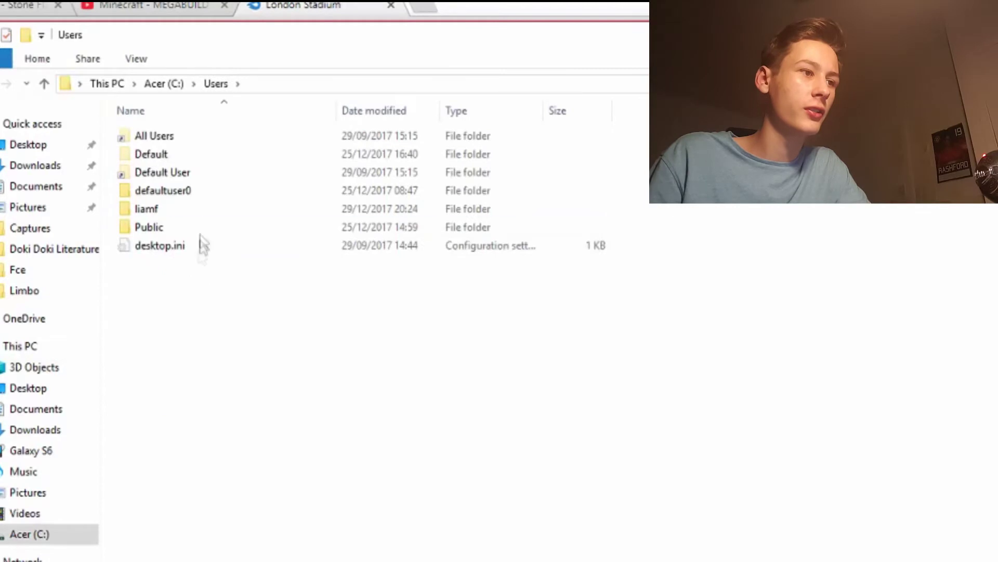
double_click(198, 210)
double_click(187, 154)
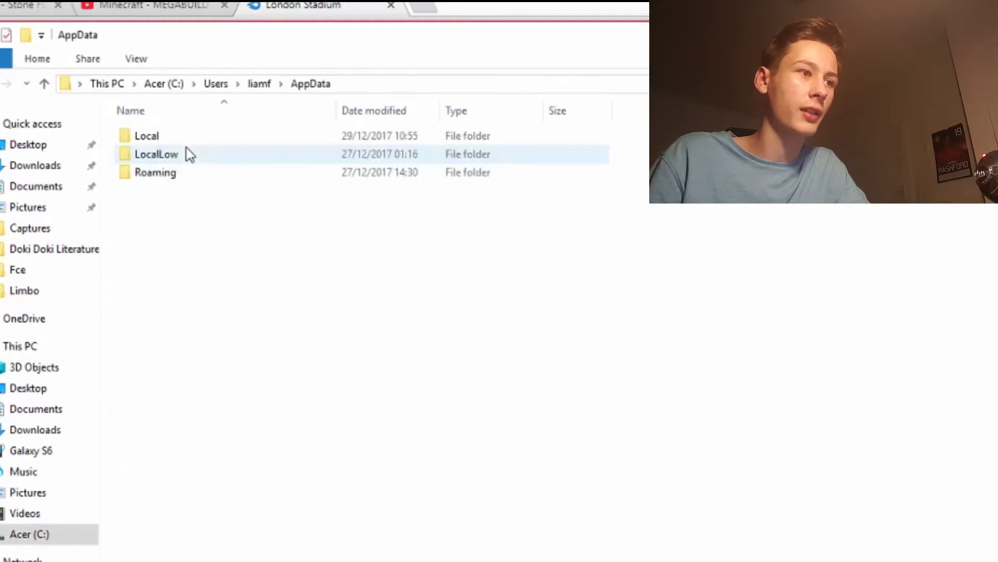
double_click(131, 175)
double_click(163, 139)
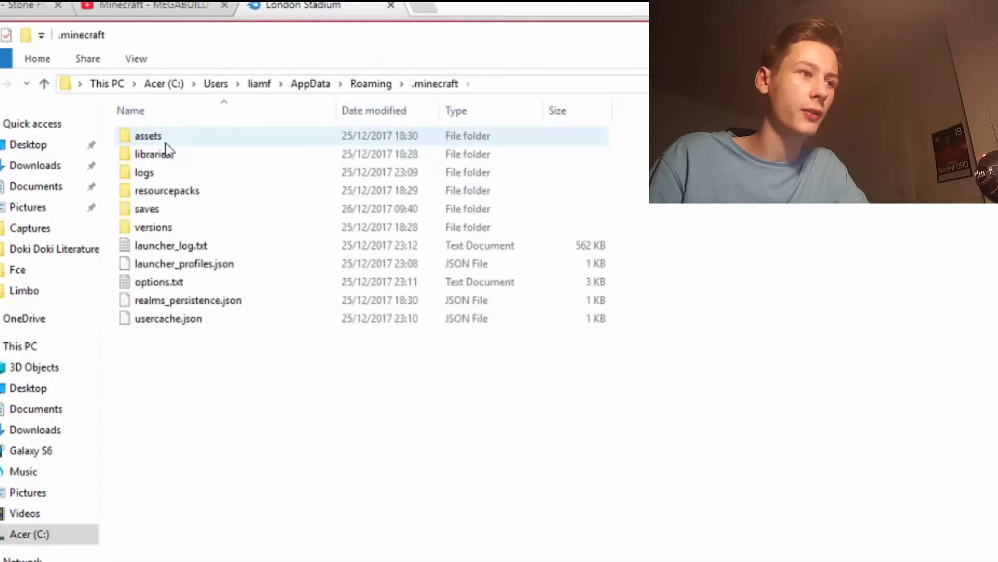
double_click(159, 206)
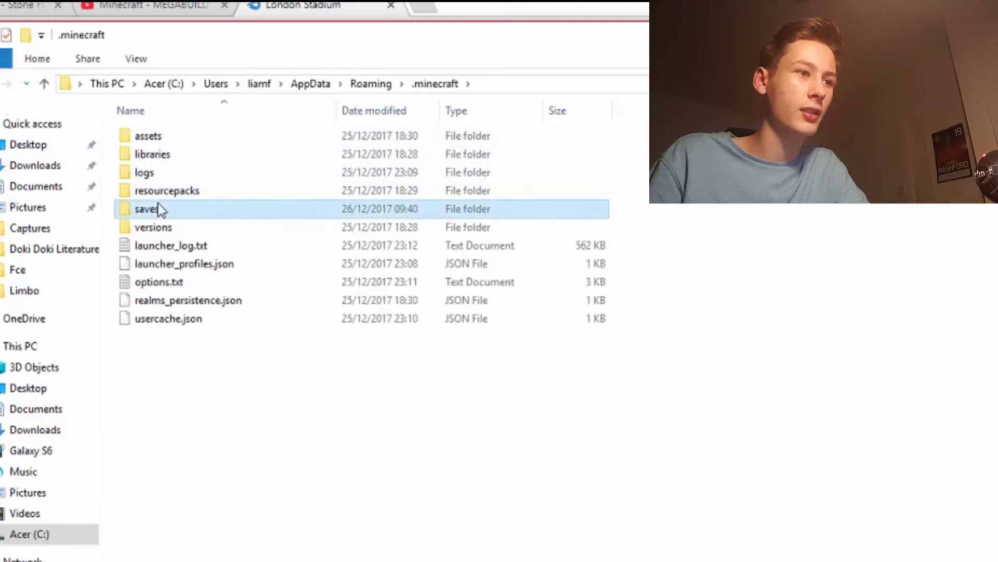
Step: Paste the copied London Stadium folder into the Minecraft saves folder
right_click(352, 252)
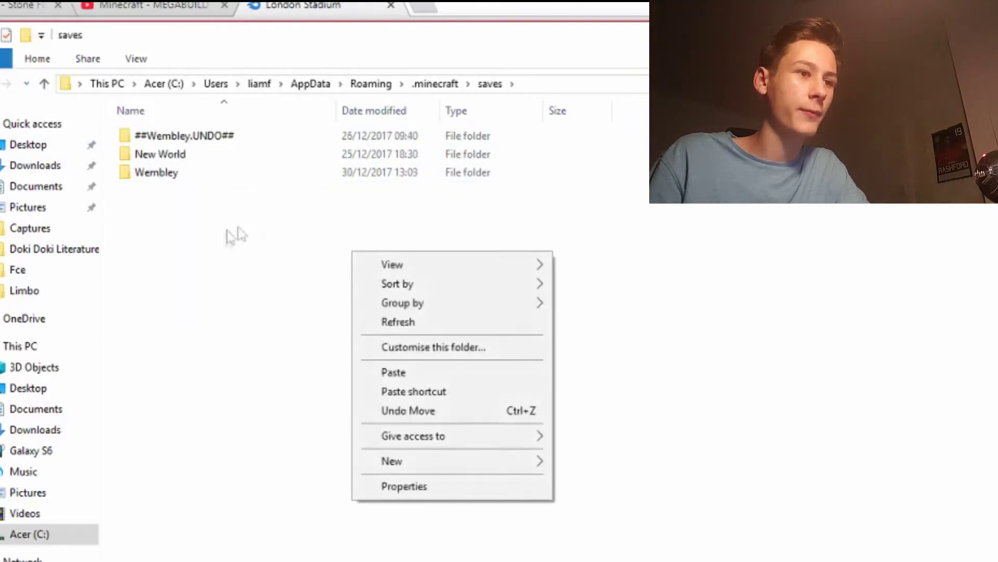
left_click(395, 373)
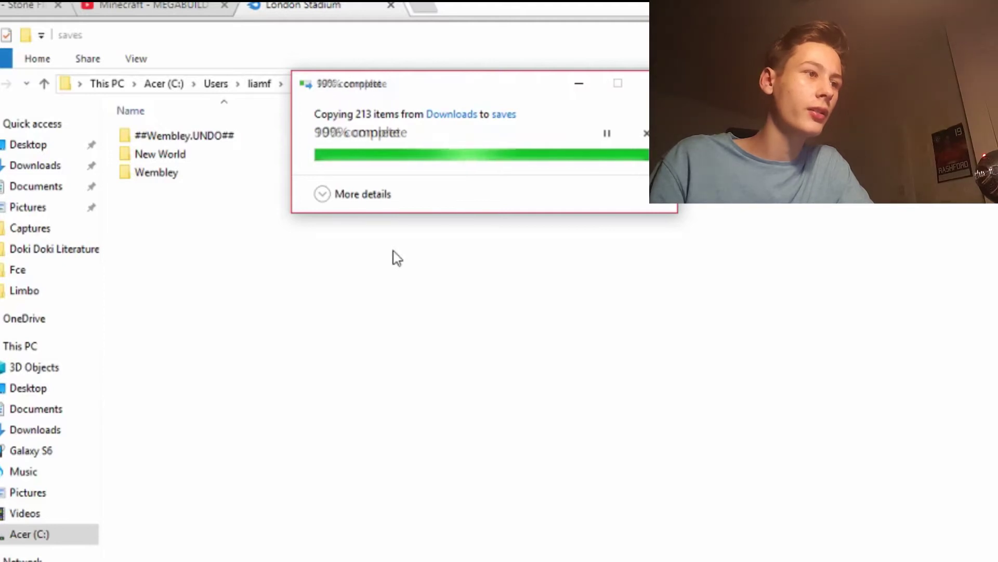
left_click_drag(392, 253, 308, 109)
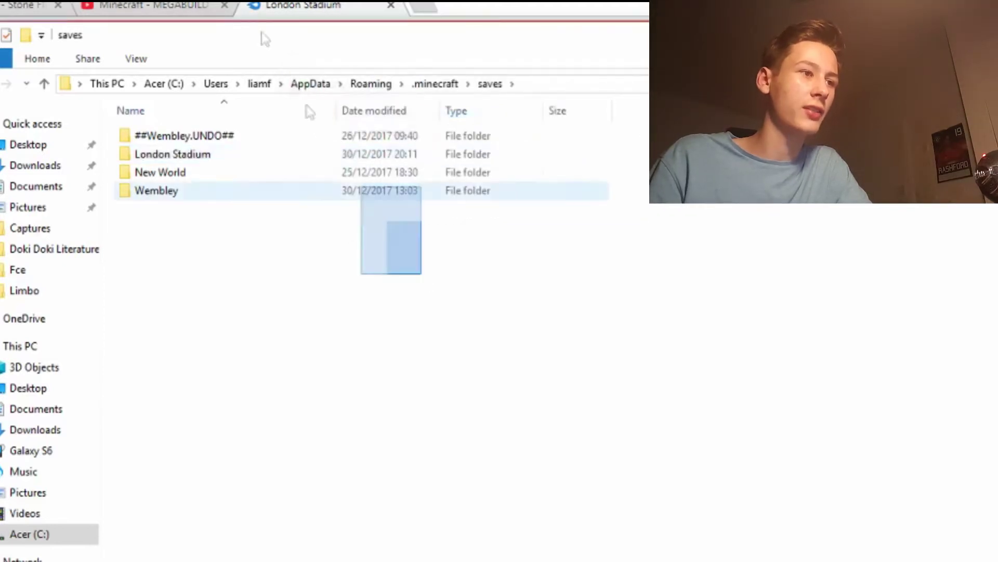
left_click(496, 343)
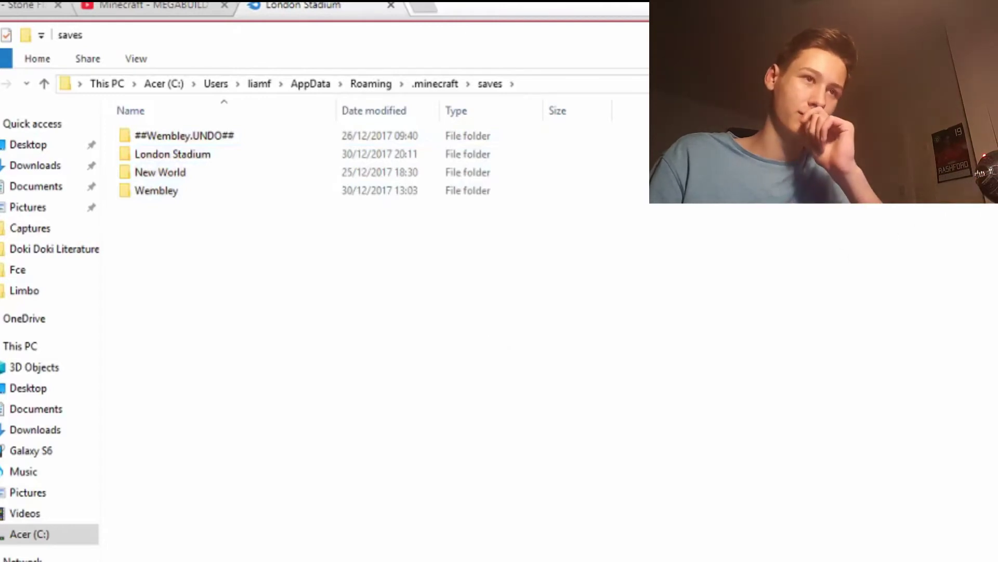
Step: Place the mcedit.exe shortcut beside the Pocket Edition folder on the desktop, launch MCEdit with it and load the London Stadium world
key("alt+Tab")
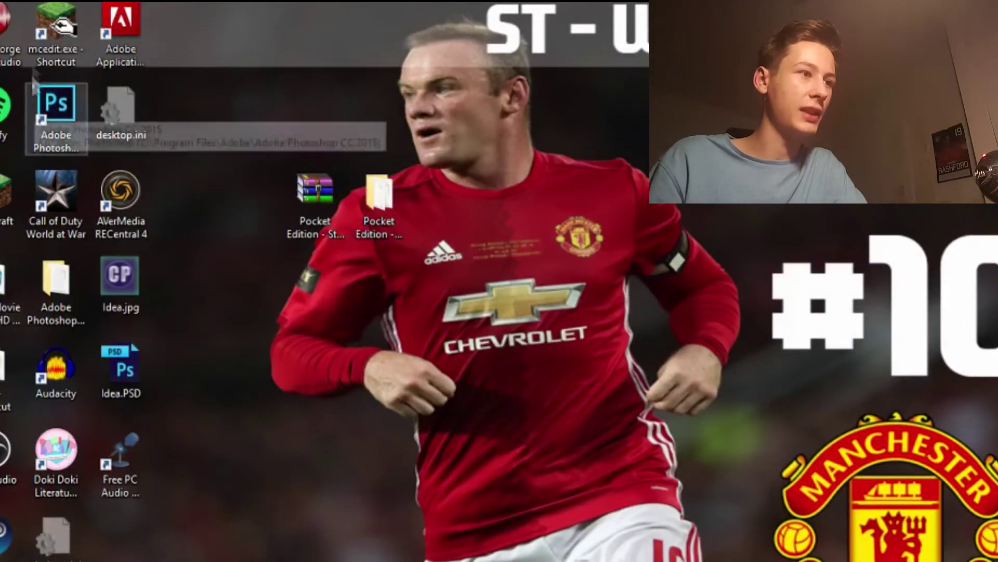
left_click_drag(56, 43, 442, 229)
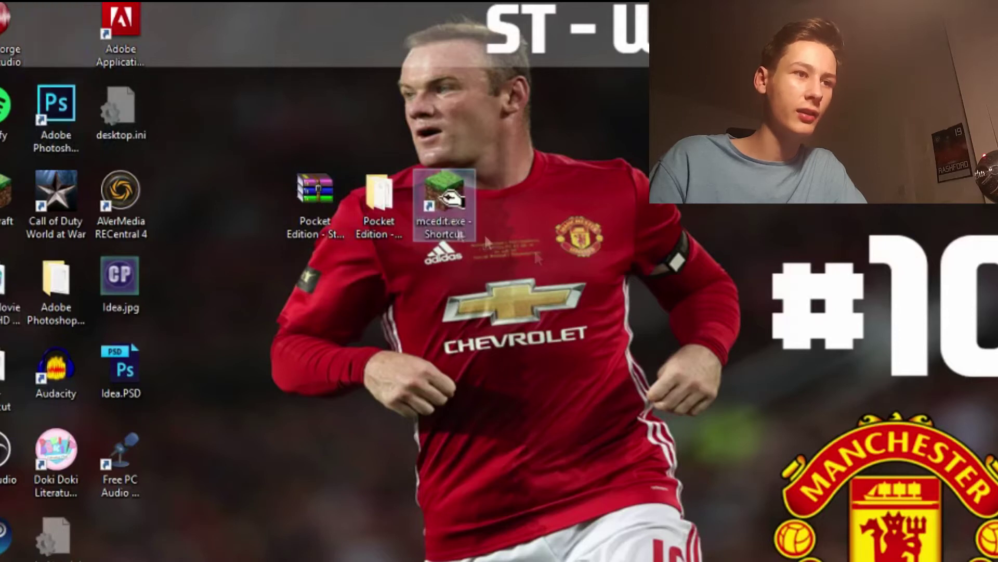
double_click(436, 191)
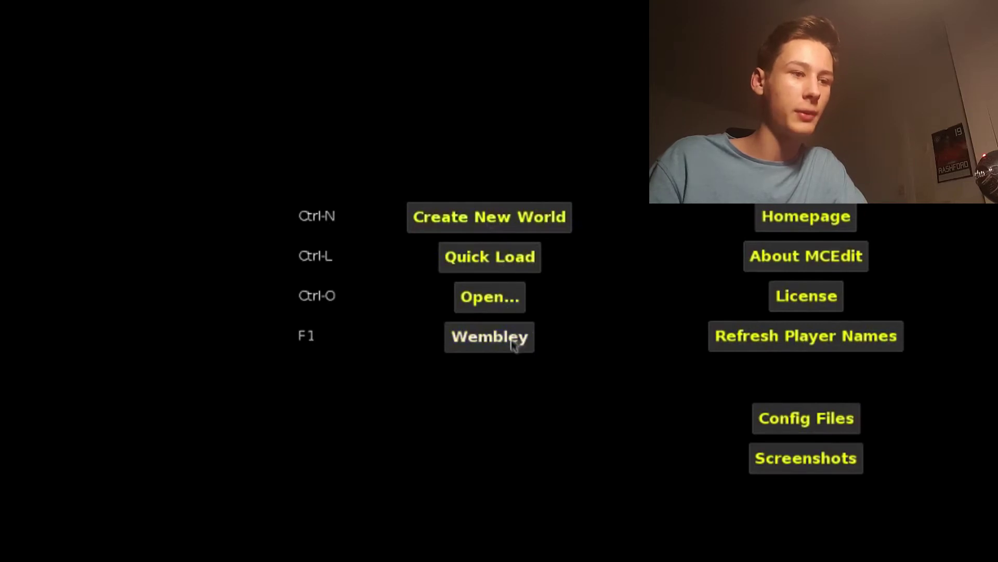
left_click(469, 263)
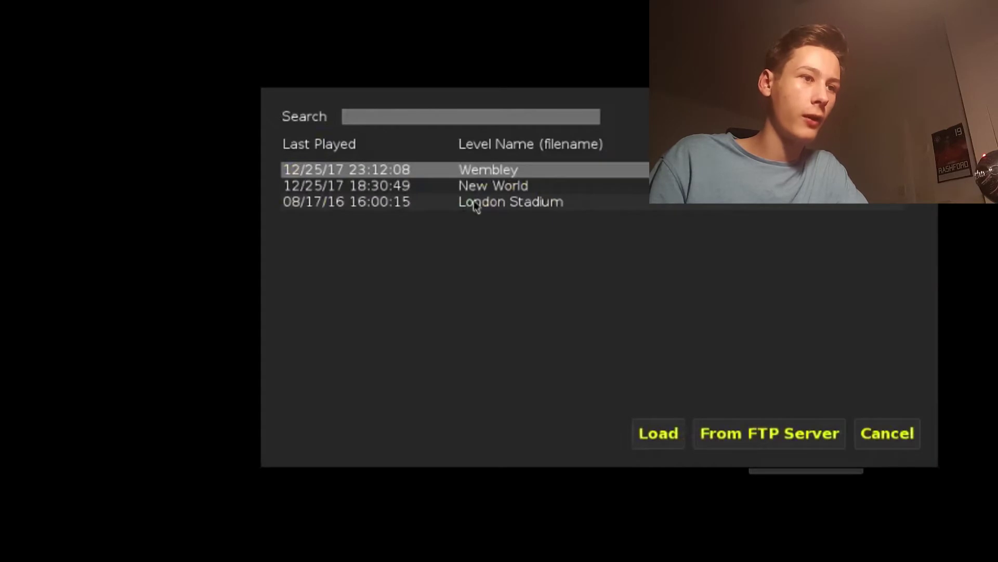
left_click(475, 204)
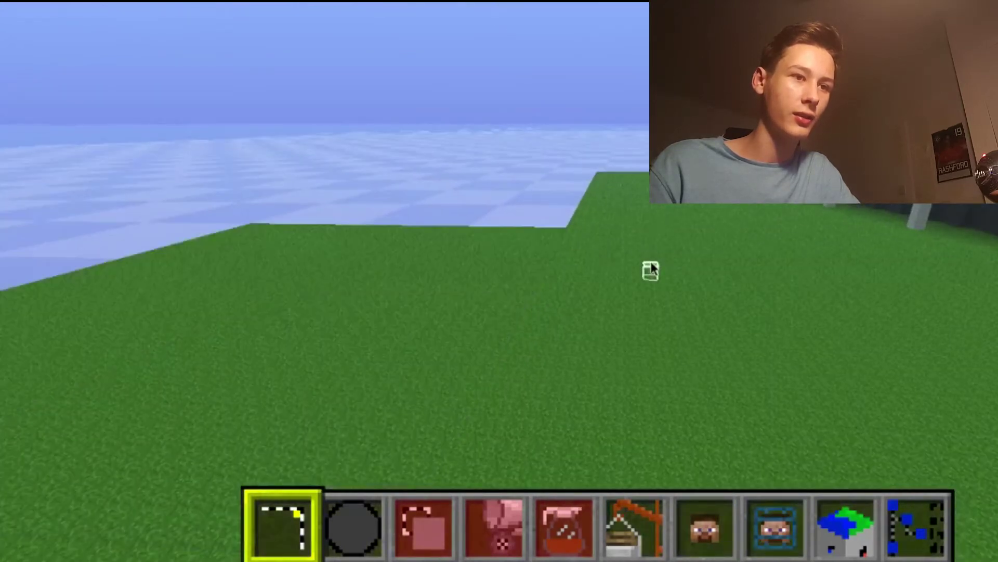
Step: Draw a flat selection box about 122W x 19L x 1H on the grass beside the stadium
key("space")
key("s")
left_click_drag(651, 289, 611, 302)
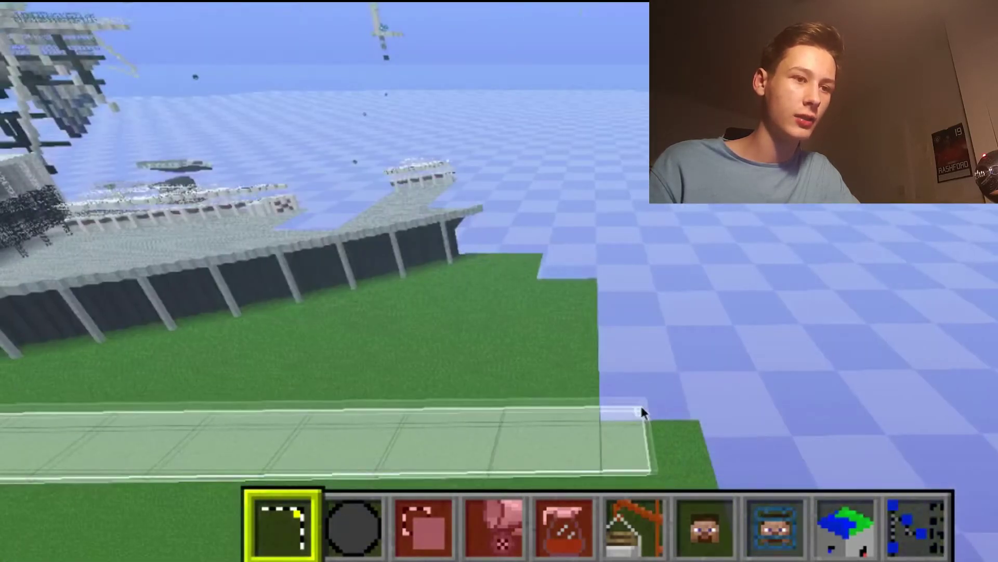
left_click(707, 384)
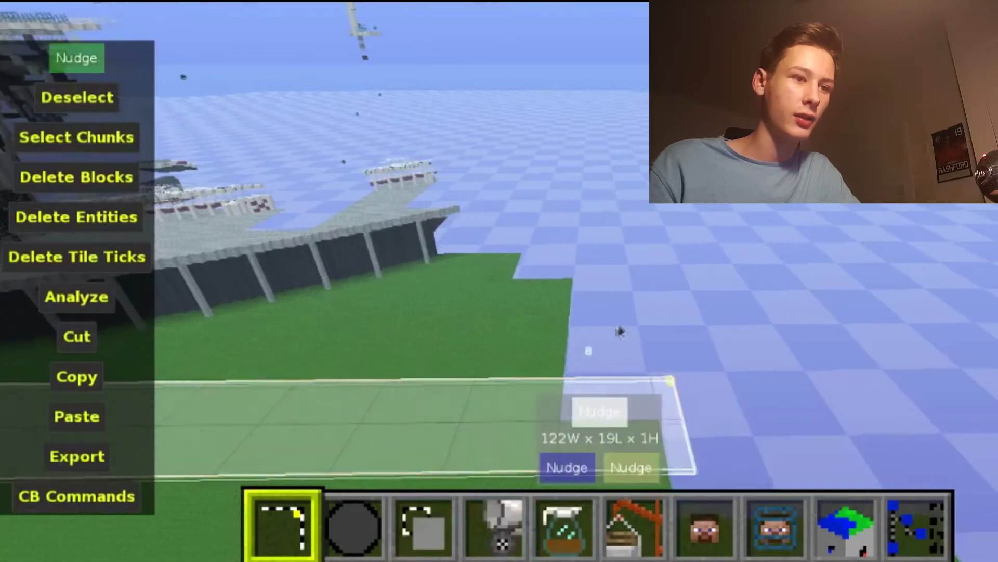
Step: Stretch the selection box's sides outward and upward to 538W x 483L x 121H around the stadium
key("w")
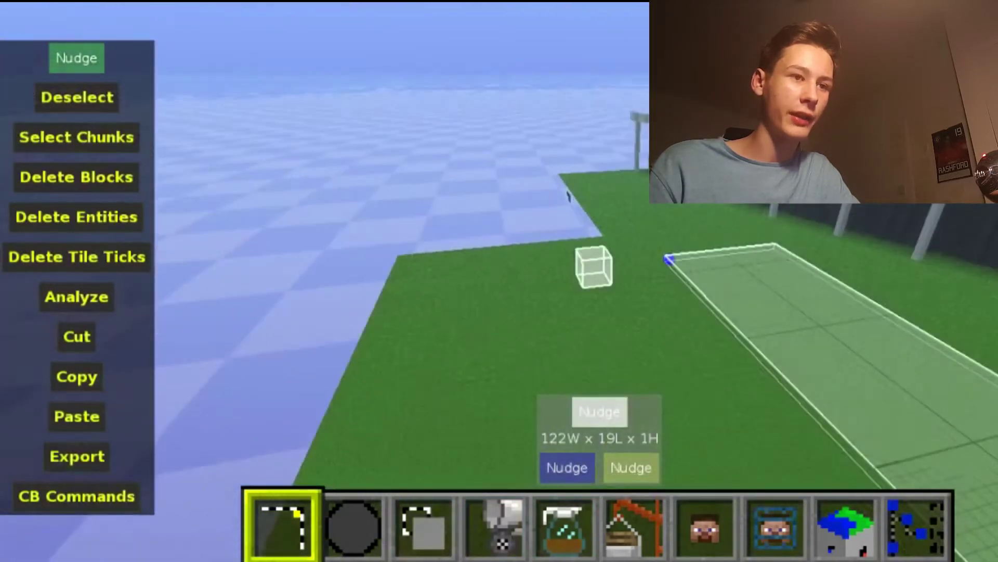
key("w")
key("space")
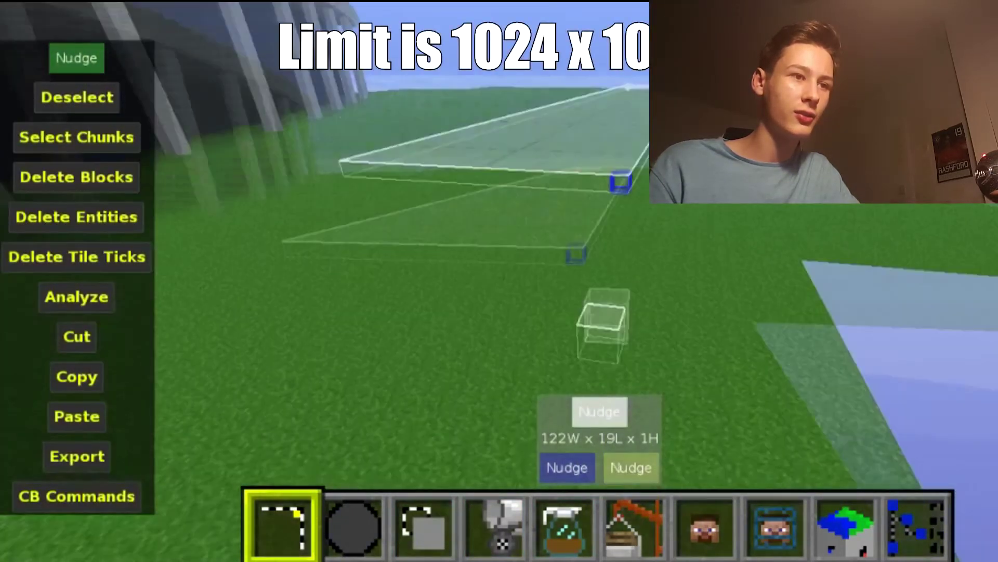
right_click(582, 228)
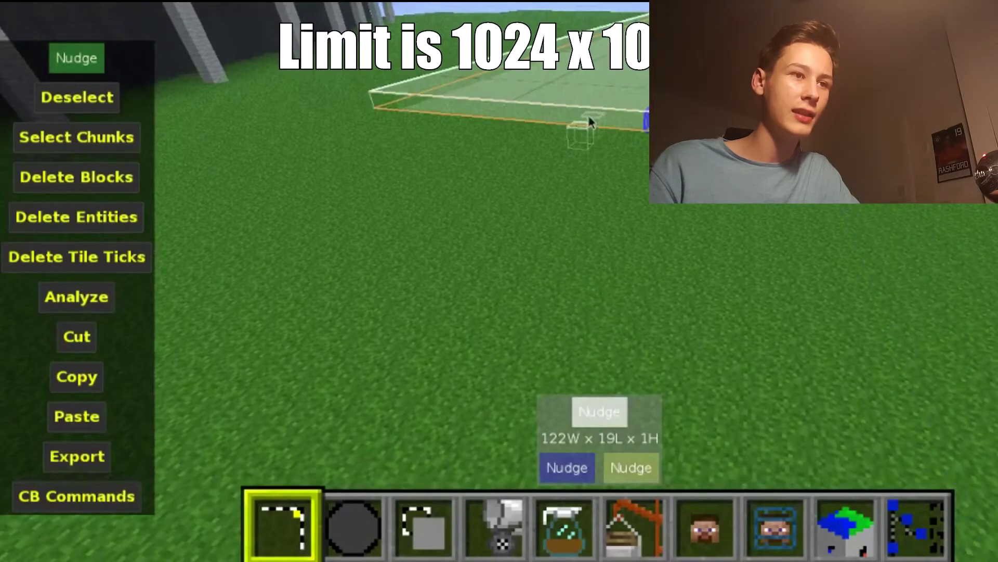
left_click_drag(588, 110, 426, 416)
right_click(425, 416)
right_click(675, 223)
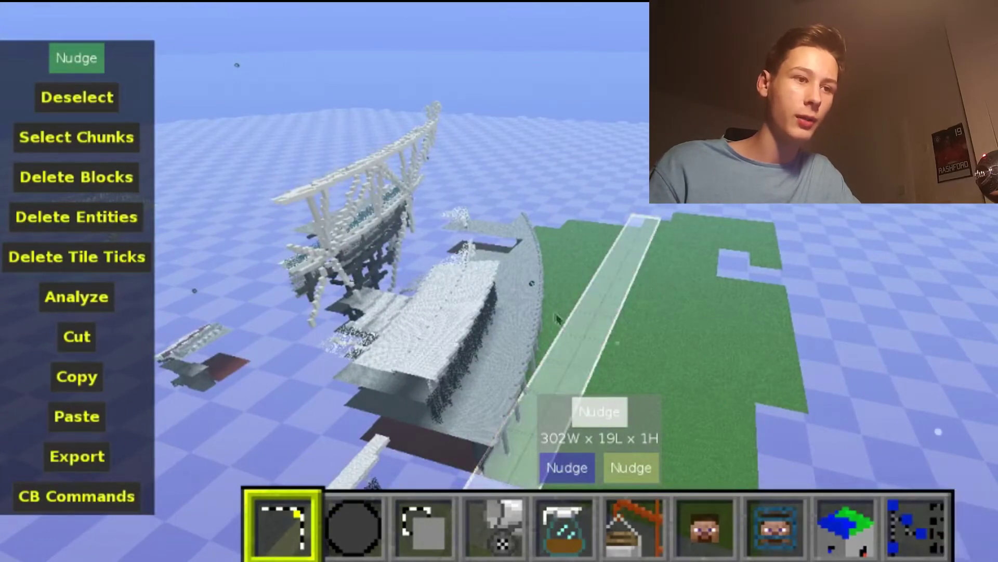
right_click(594, 300)
key("w")
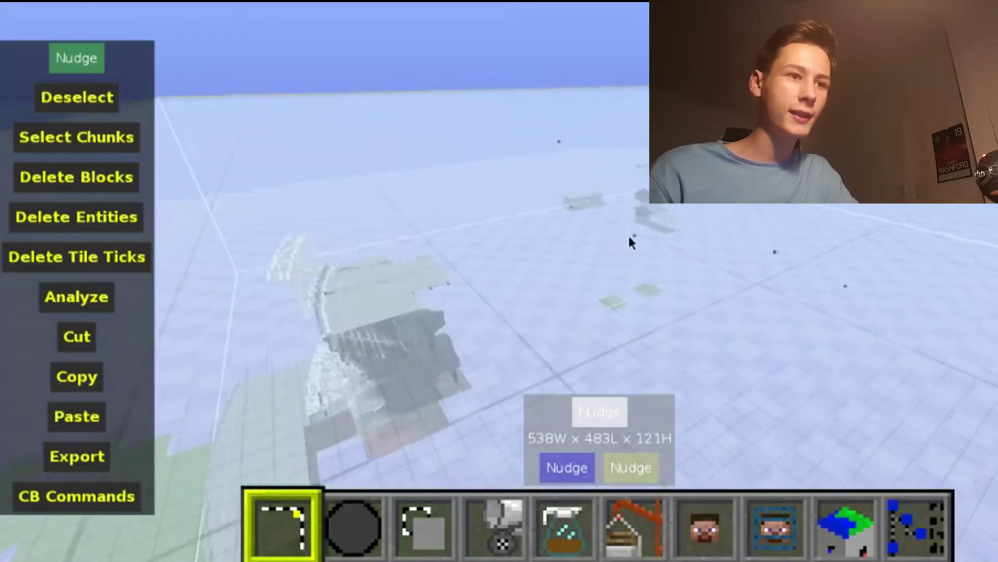
Step: Fly around and through the selection box to check from all sides whether it encloses the whole stadium
key("w")
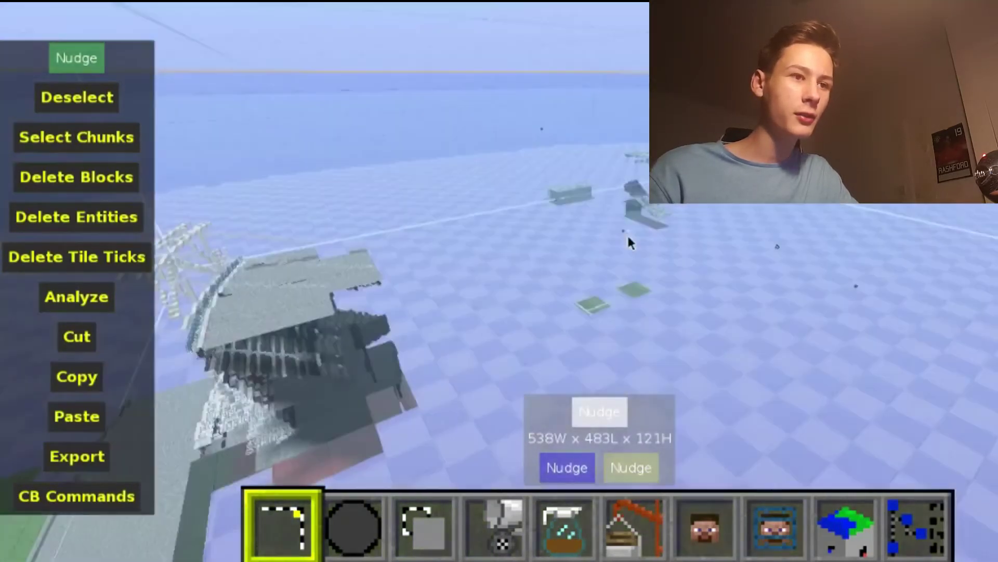
right_click(628, 236)
key("w")
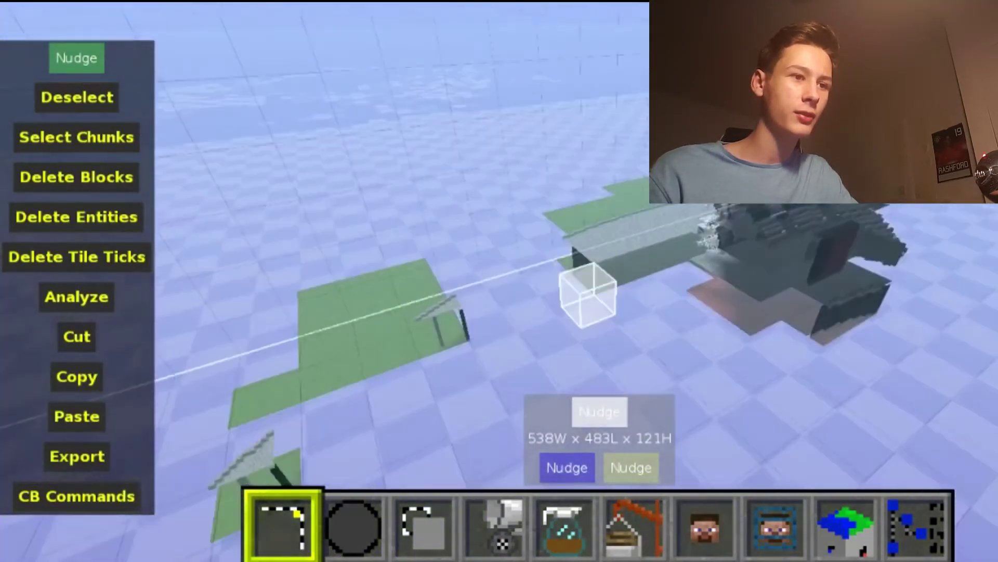
key("w")
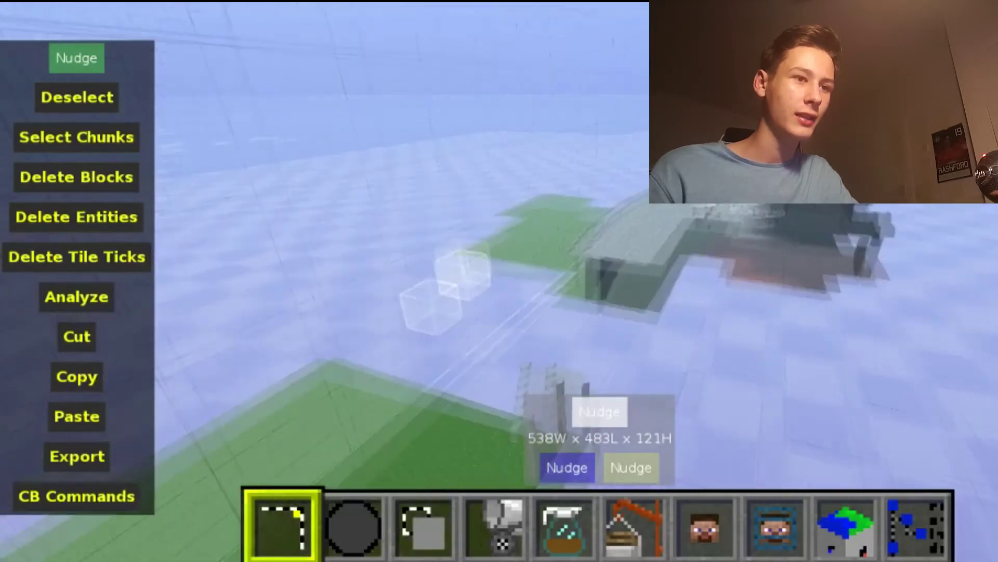
key("w")
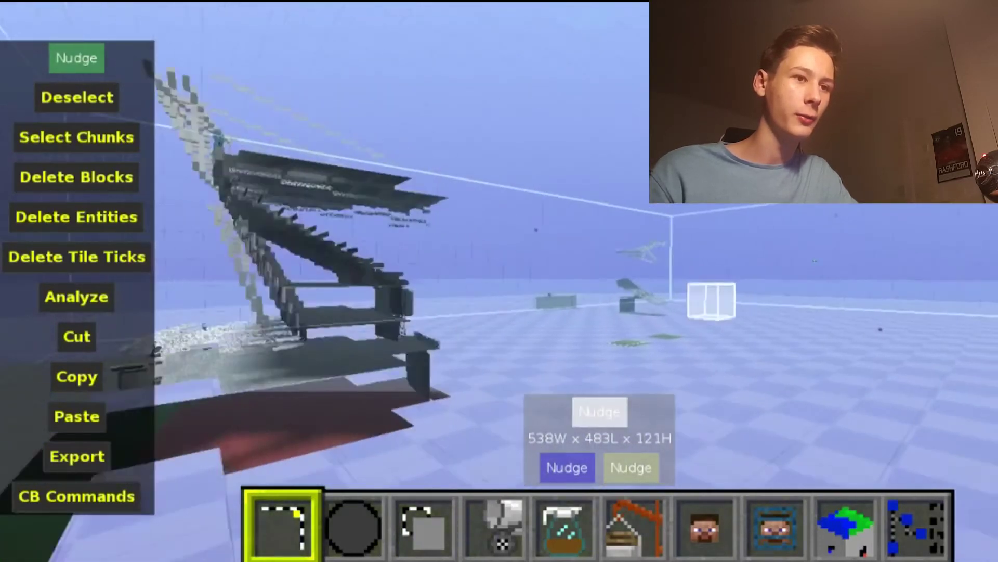
key("w")
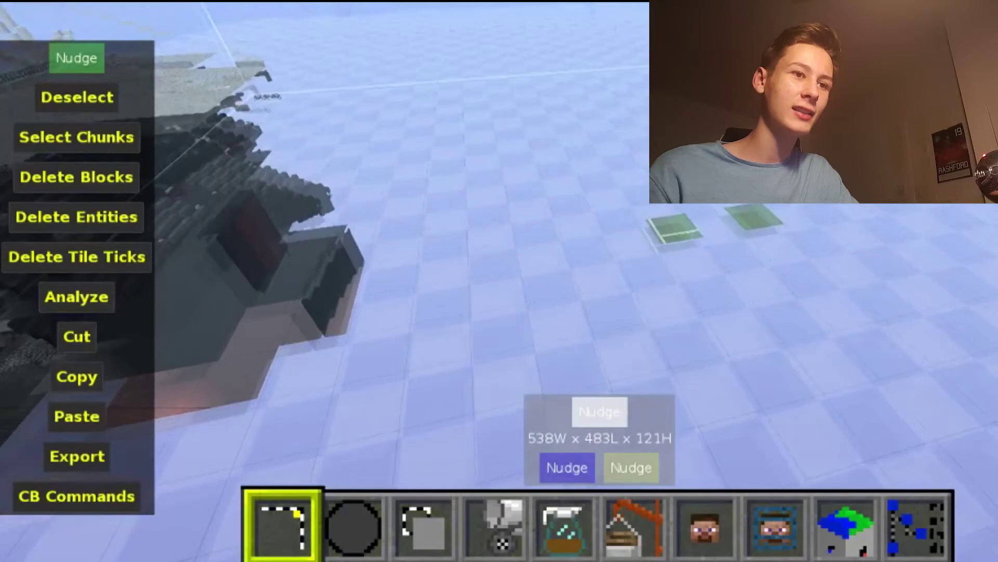
key("space")
right_click(627, 231)
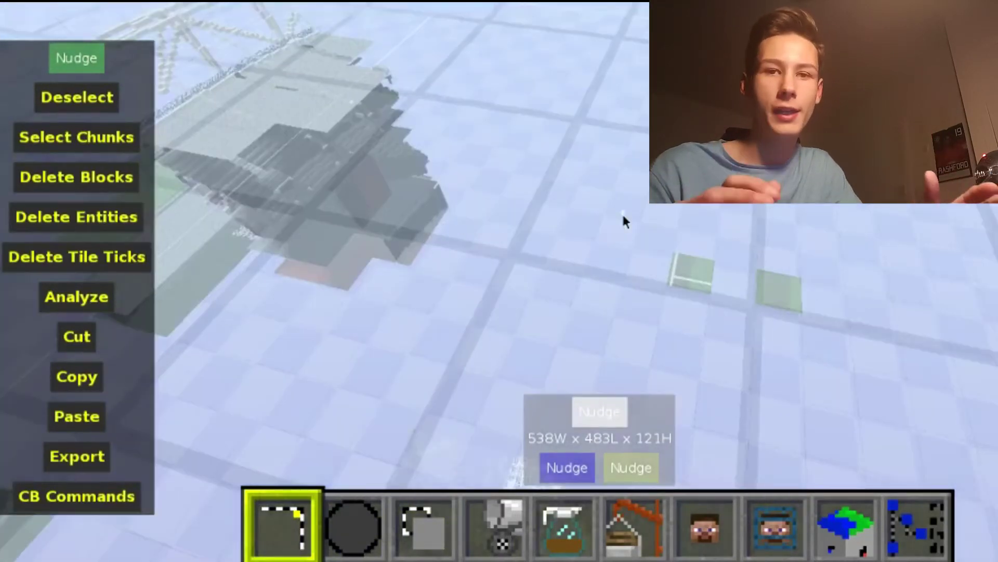
key("w")
right_click(589, 193)
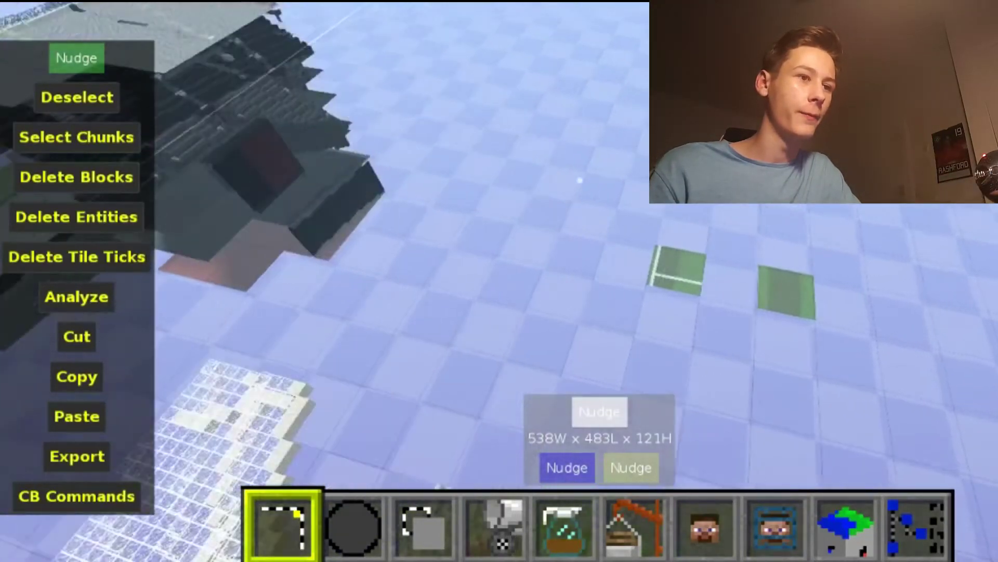
key("w")
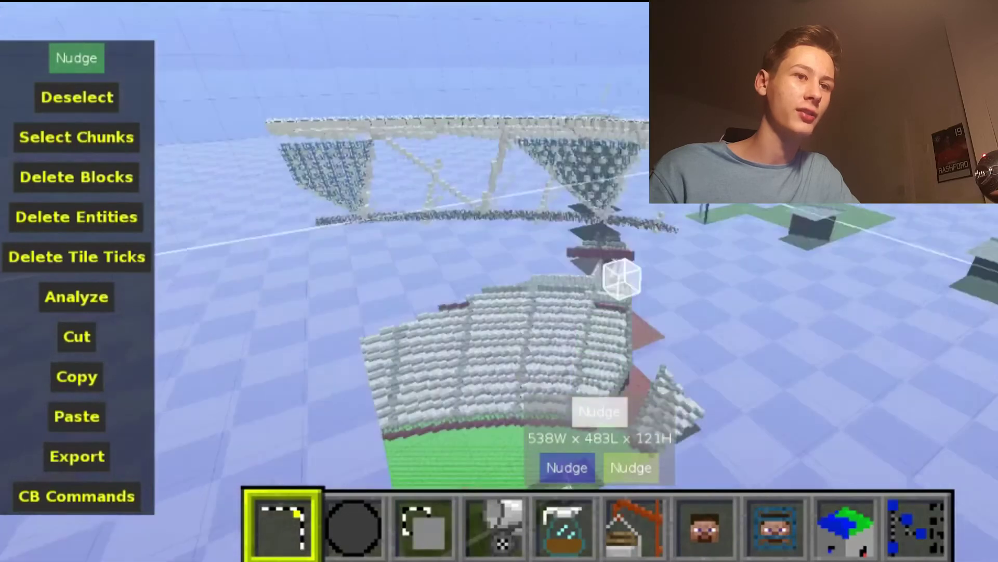
key("w")
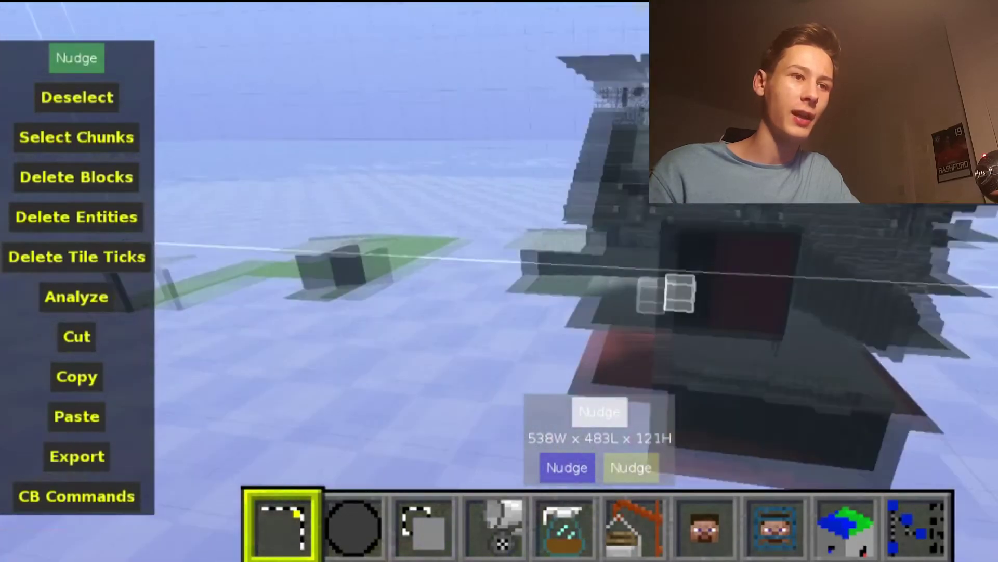
key("space")
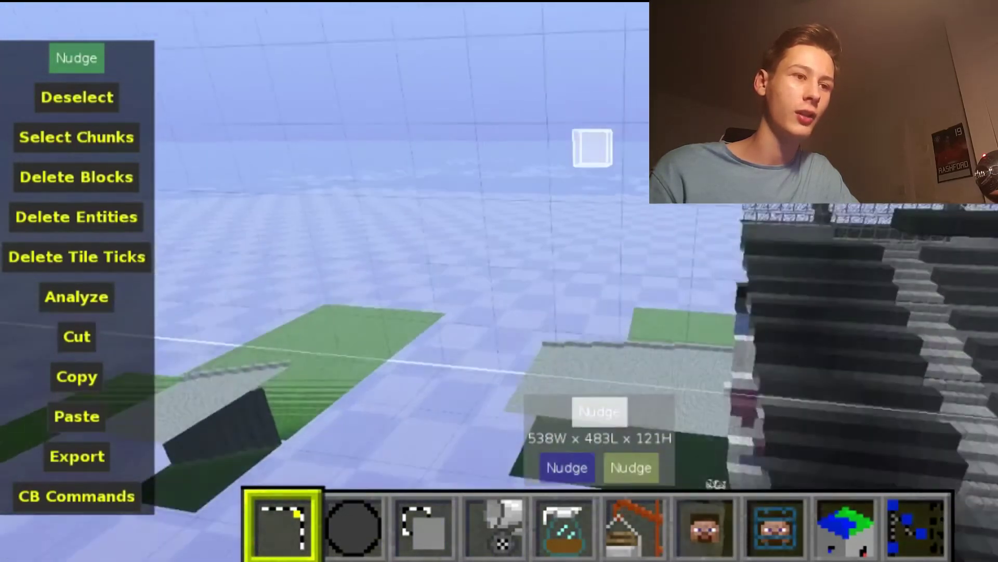
key("s")
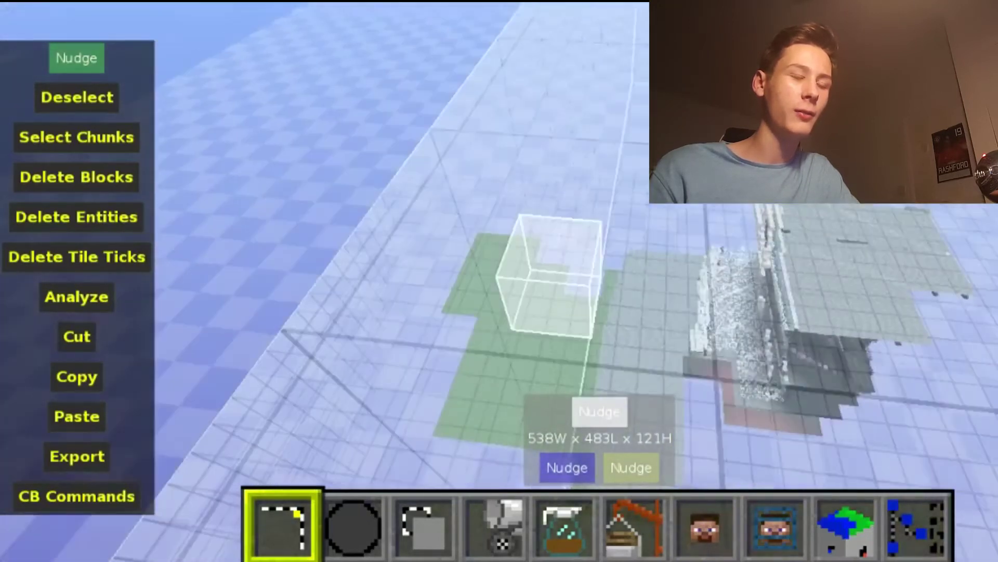
key("w")
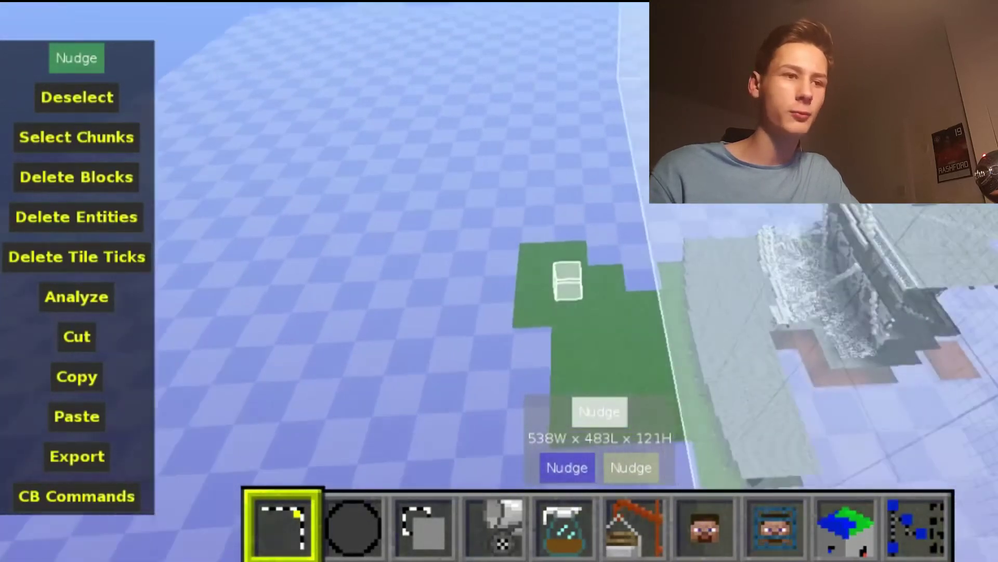
right_click(560, 175)
key("a")
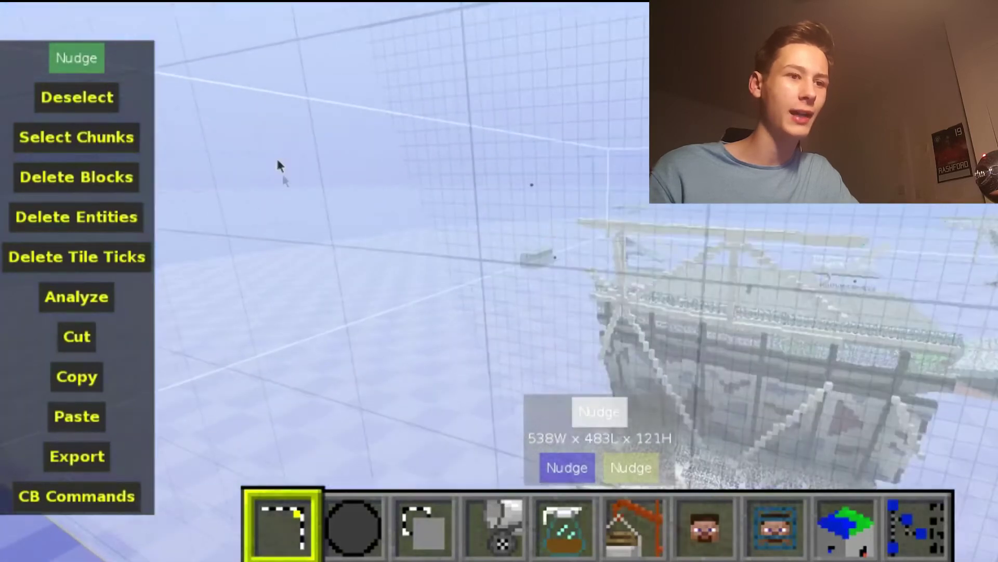
key("s")
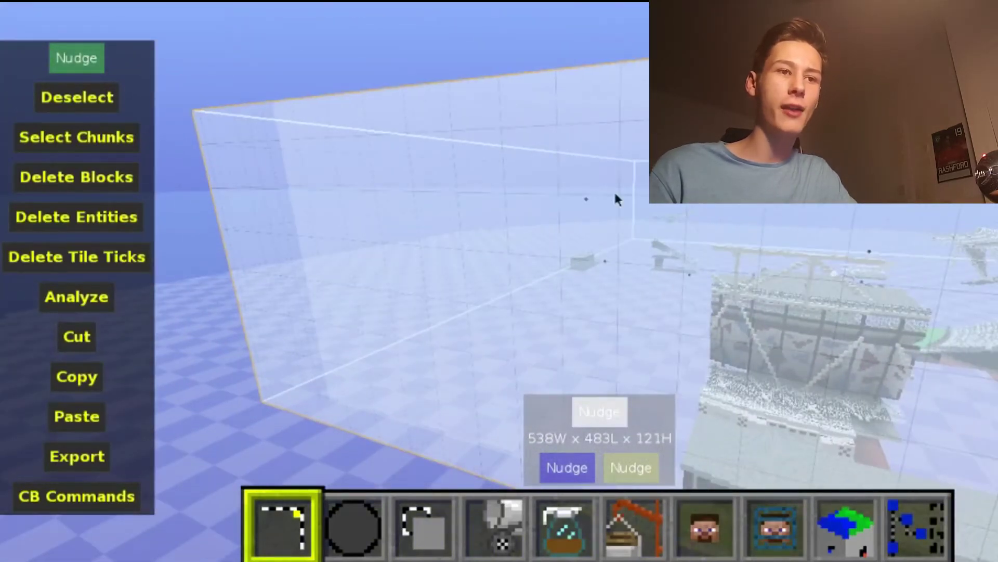
key("d")
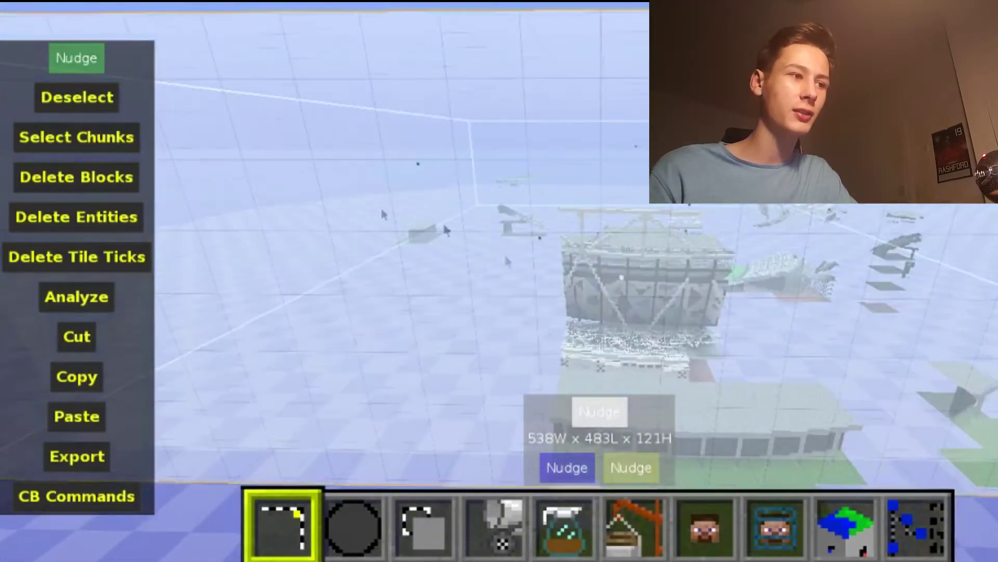
Step: Delete the entities in the selection and export it to the Desktop as a Minecraft Schematics file named West Ham
left_click(140, 208)
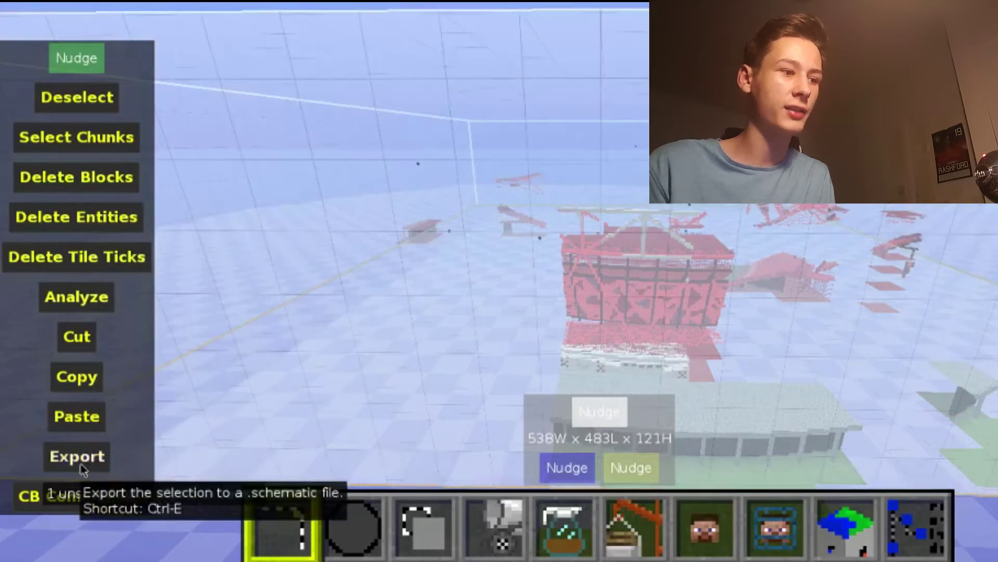
left_click(79, 462)
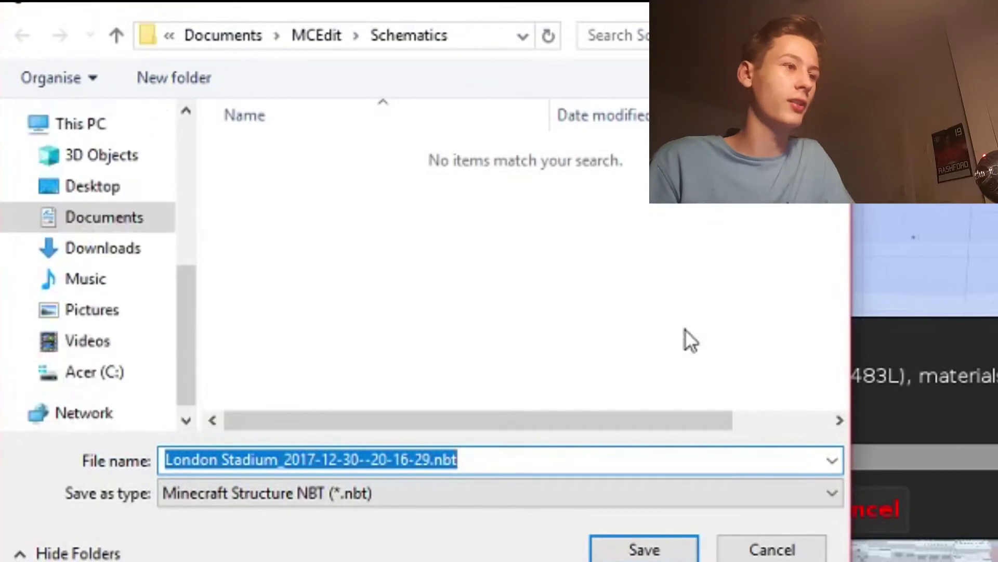
left_click(91, 195)
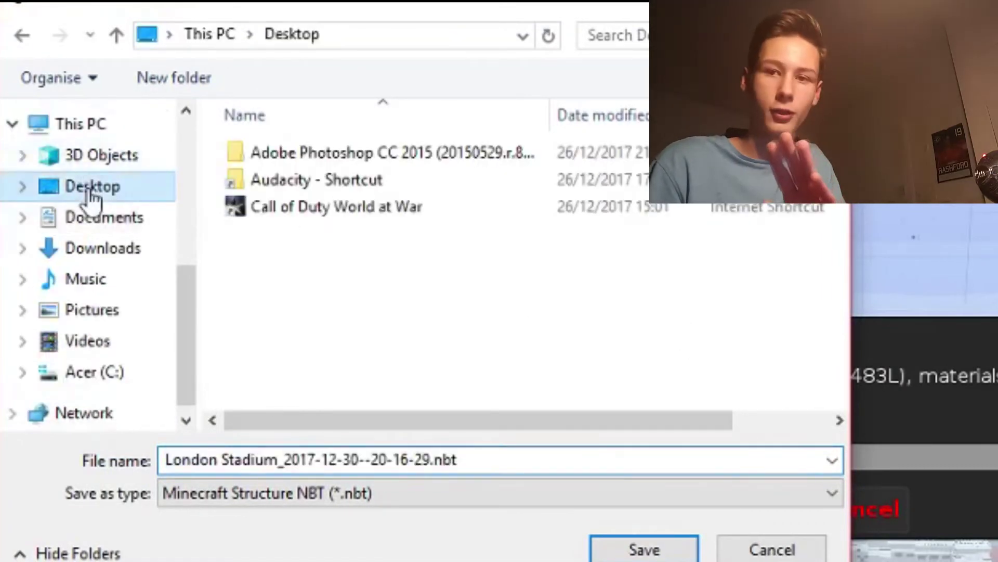
left_click(379, 494)
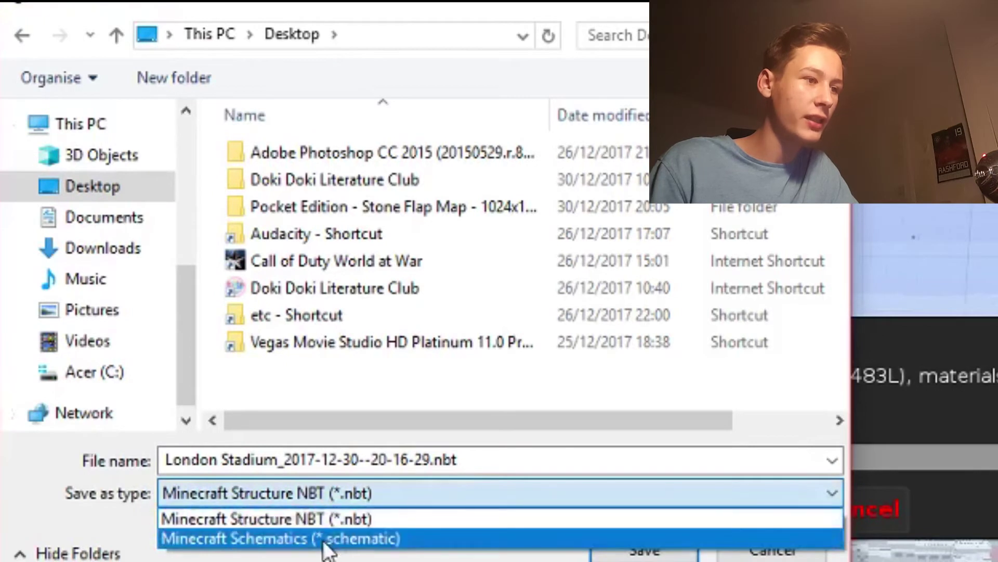
left_click(372, 539)
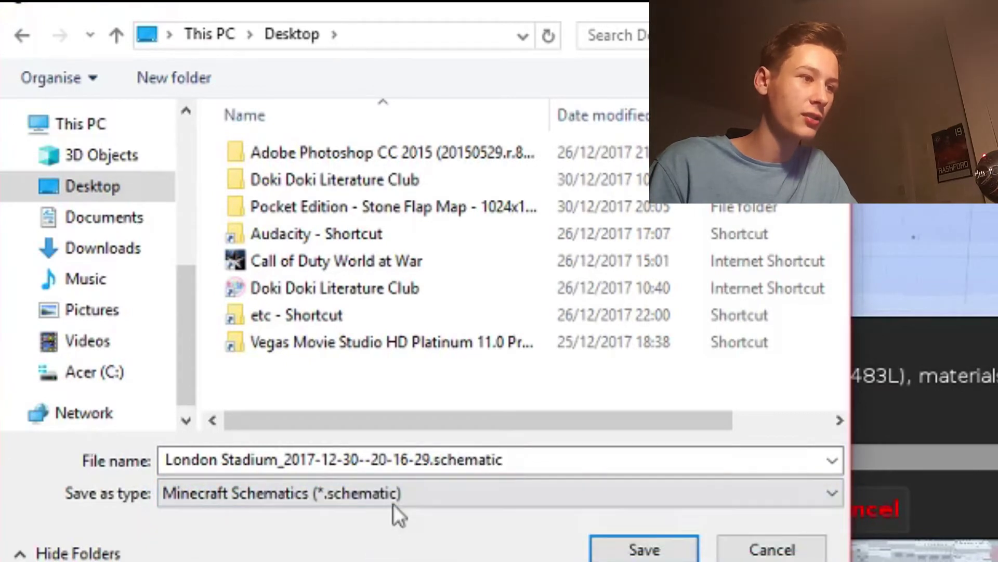
left_click_drag(546, 470, 57, 470)
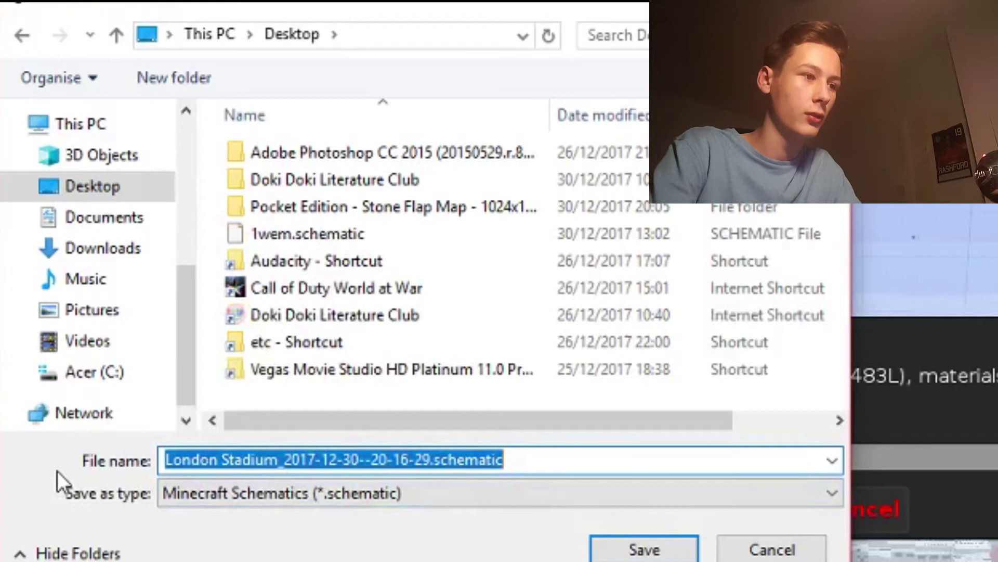
type("Wesy")
type(" Ham")
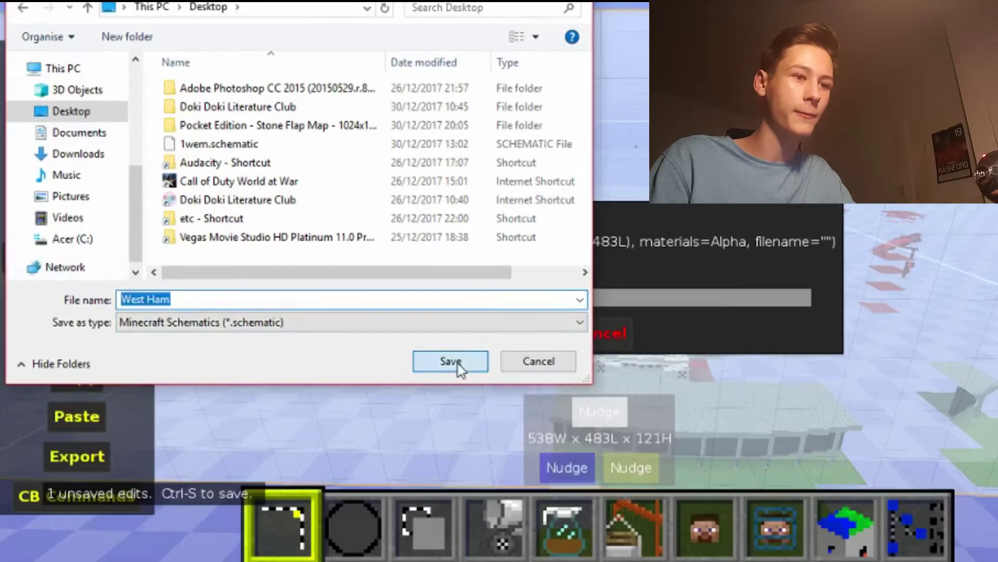
left_click(645, 549)
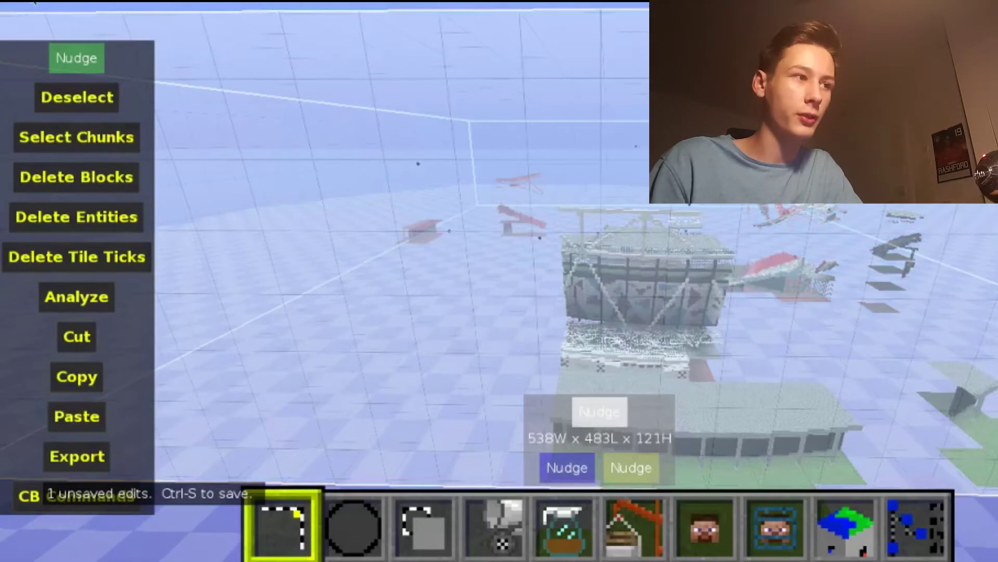
Step: Open level.dat from the Pocket Edition - Stone Flap Map folder on the Desktop and answer the unsaved-edits prompt
left_click(34, 2)
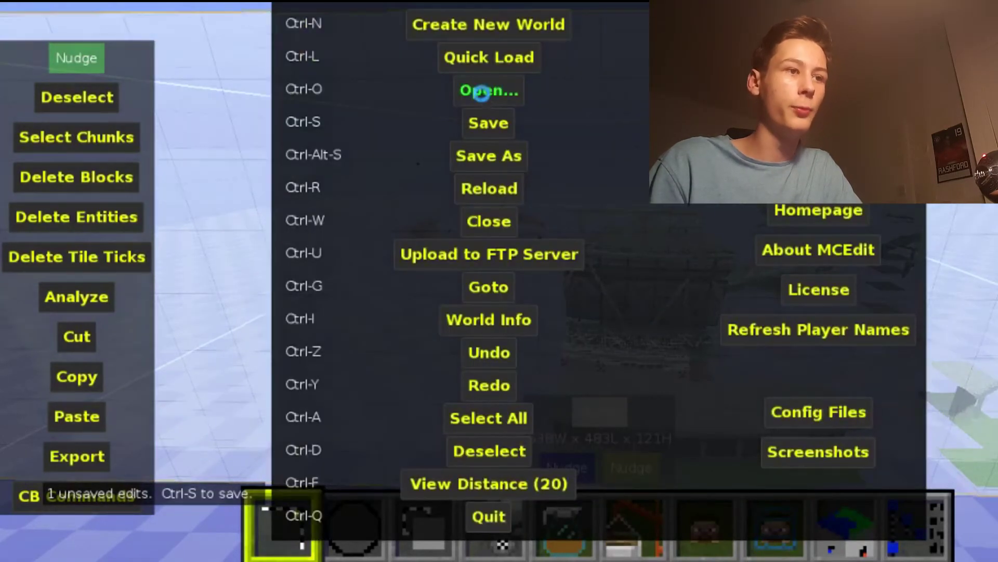
left_click(482, 92)
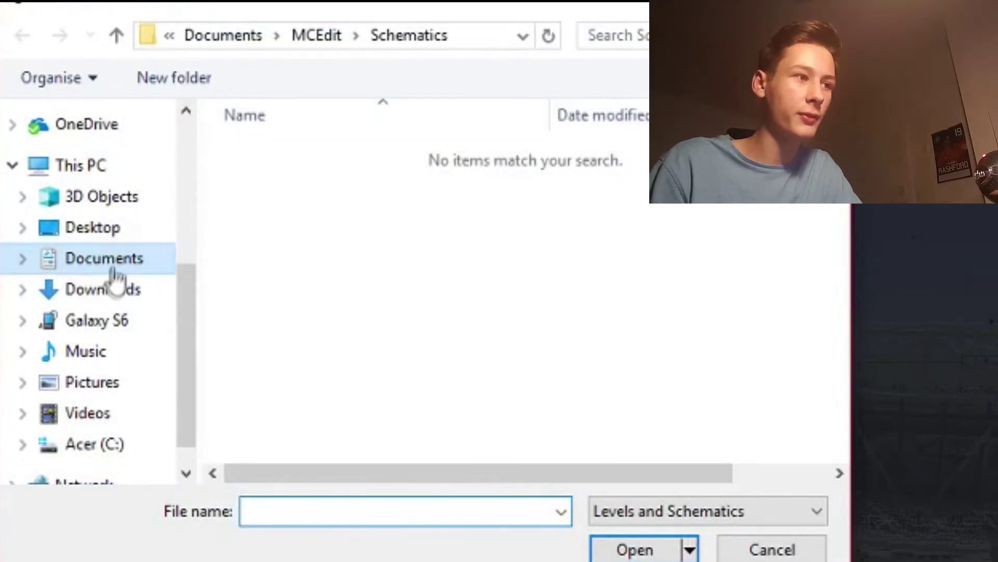
left_click(130, 232)
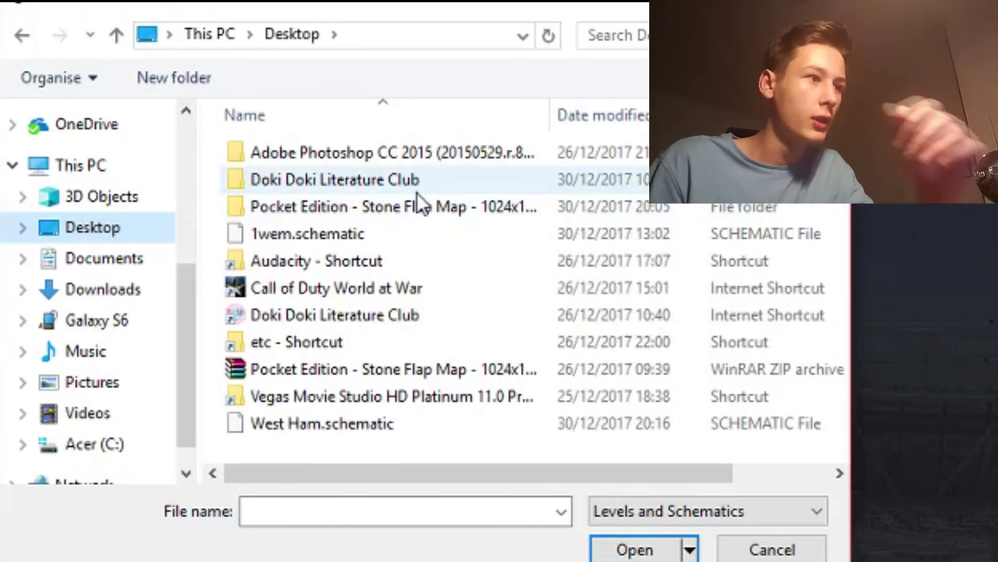
left_click(378, 212)
double_click(378, 211)
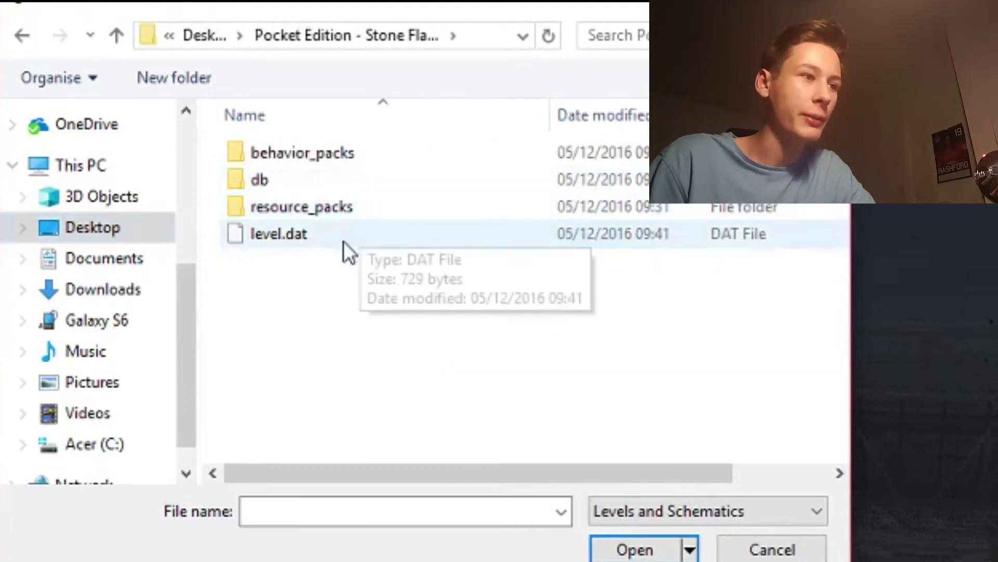
left_click(343, 241)
left_click(635, 550)
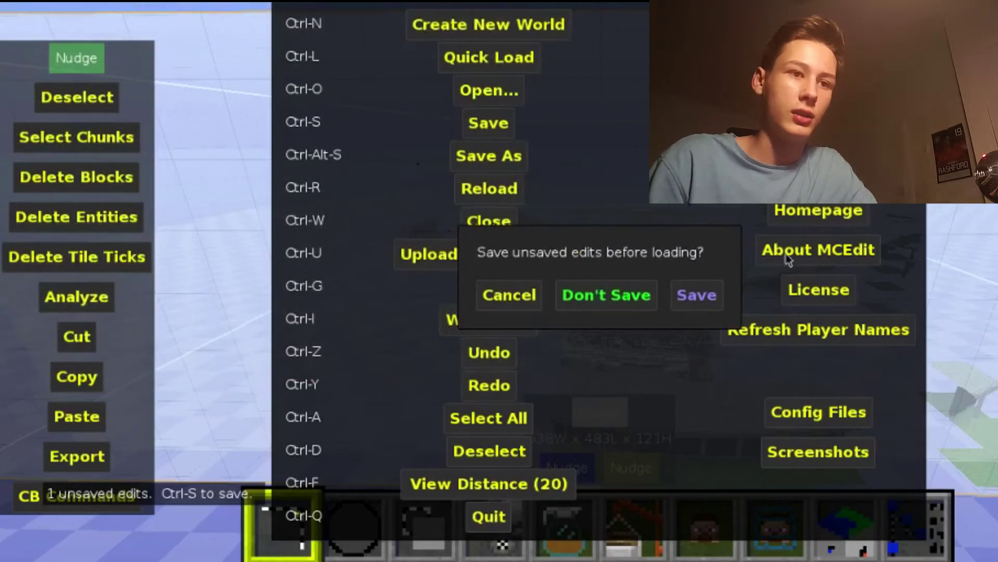
key("Return")
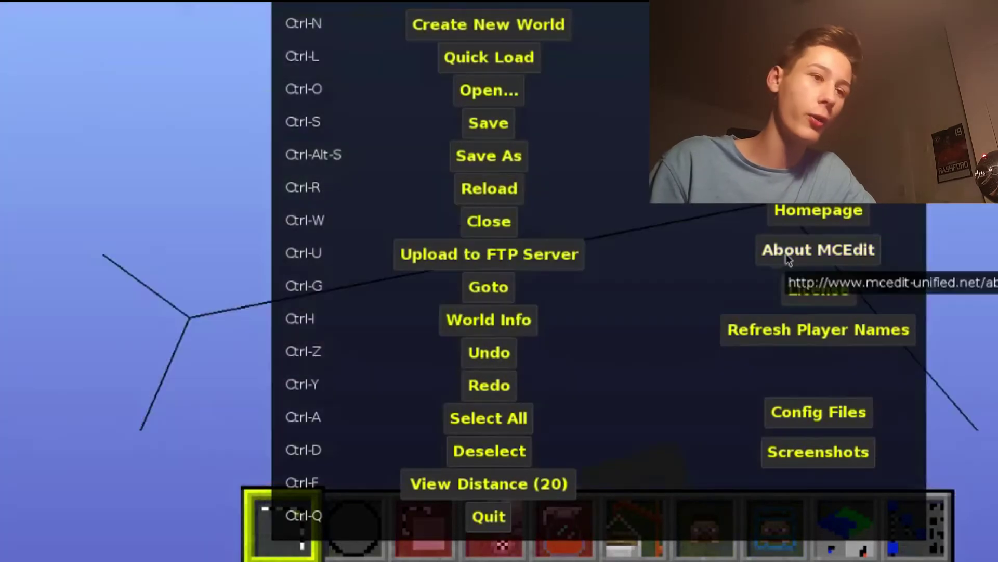
Step: Fly around and above the flat stone map to examine its edges and overall extent
left_click(955, 249)
right_click(955, 248)
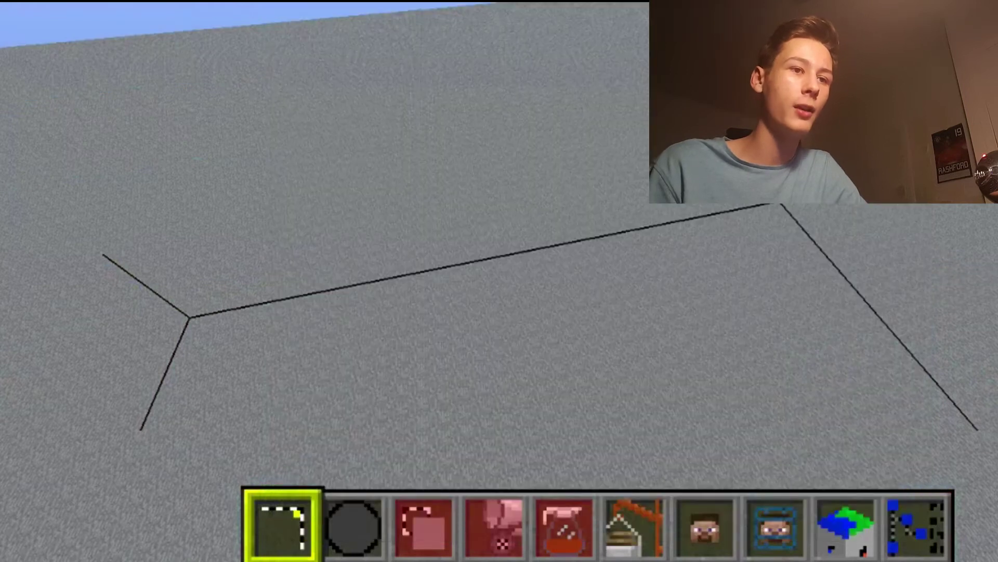
key("s")
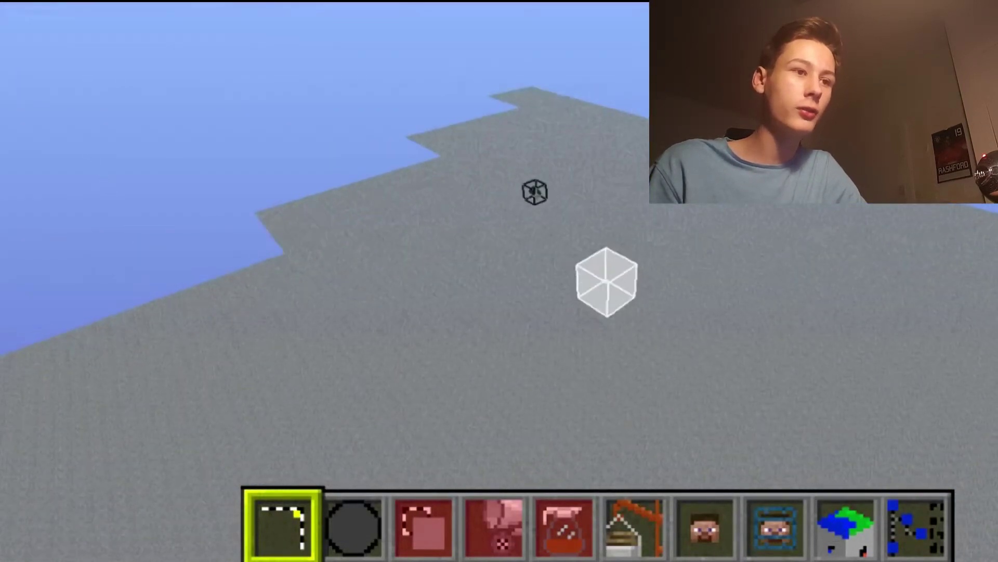
key("d")
key("space")
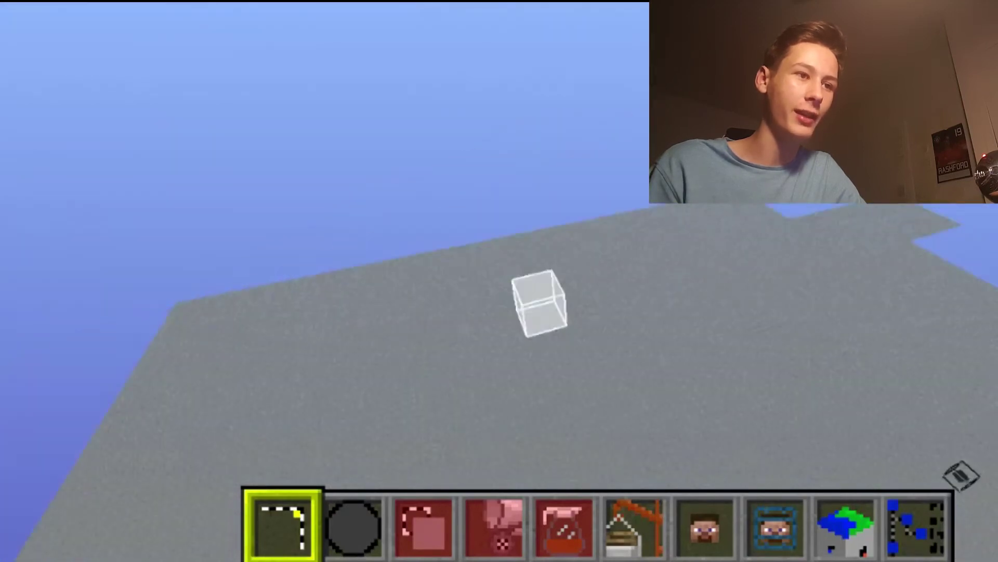
key("w")
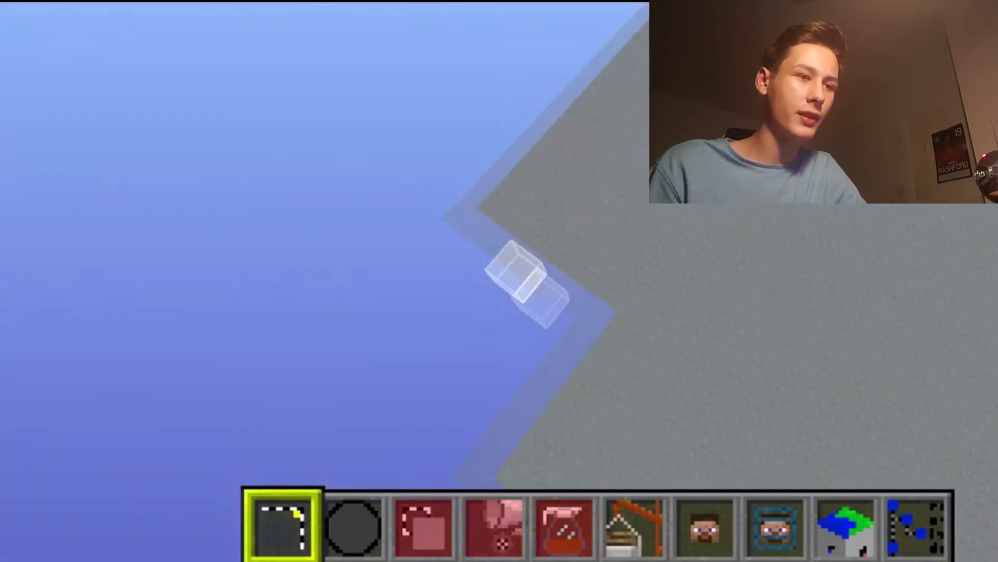
key("d")
key("space")
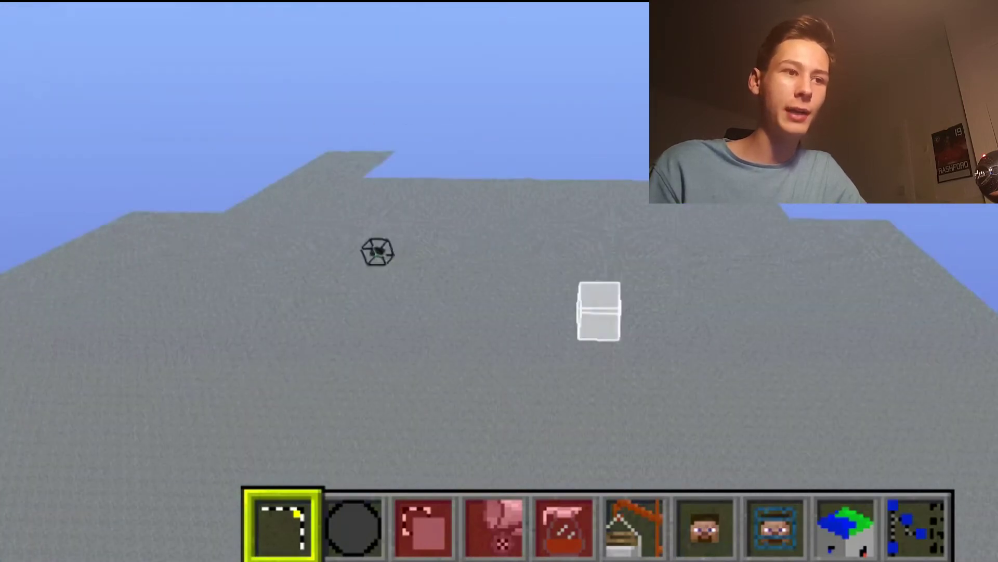
right_click(598, 292)
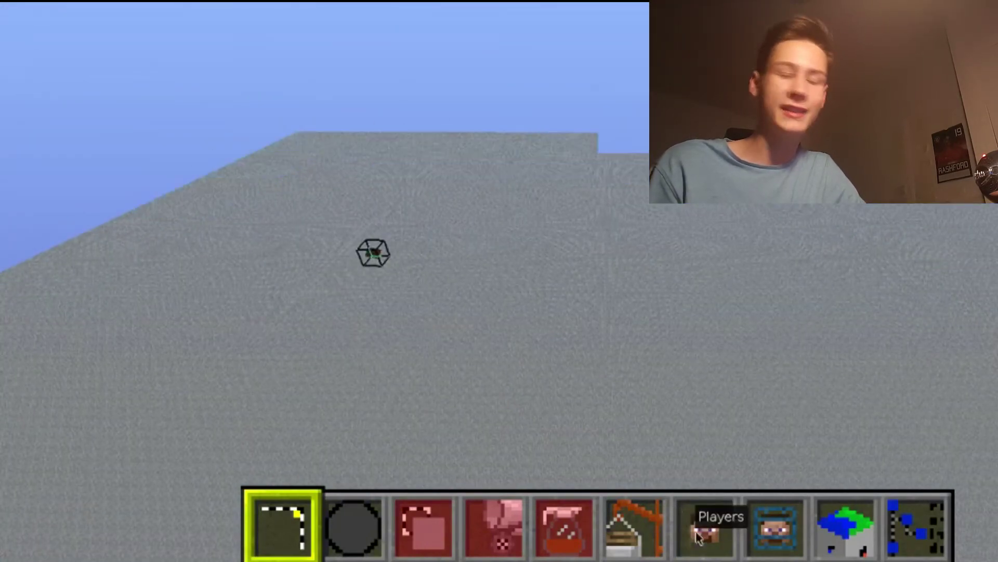
key("k")
key("k")
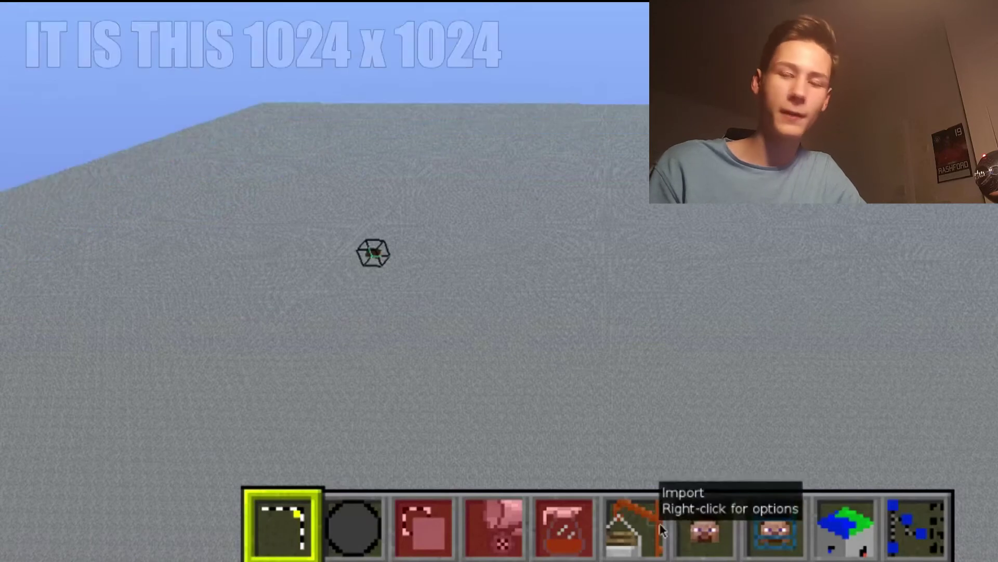
key("k")
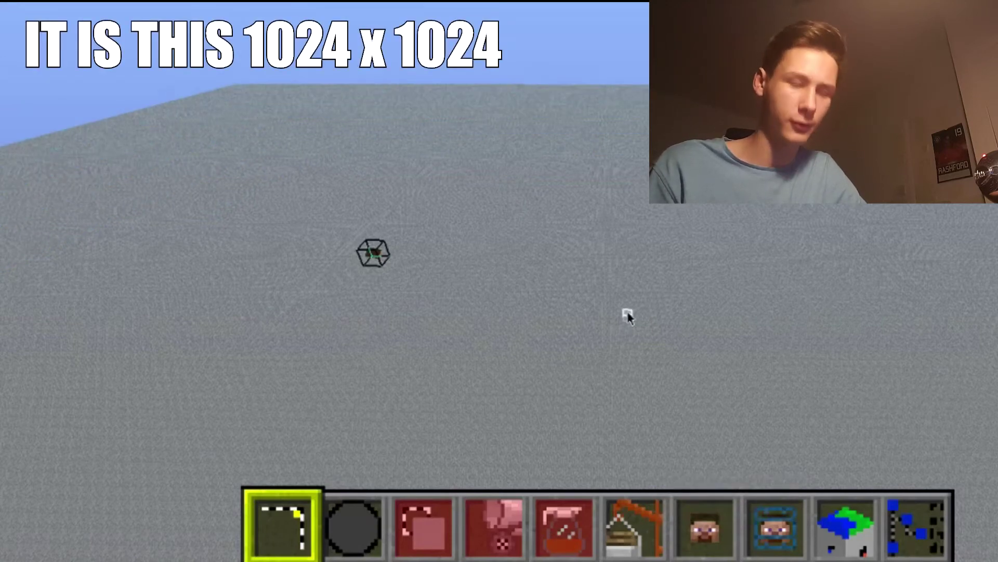
key("k")
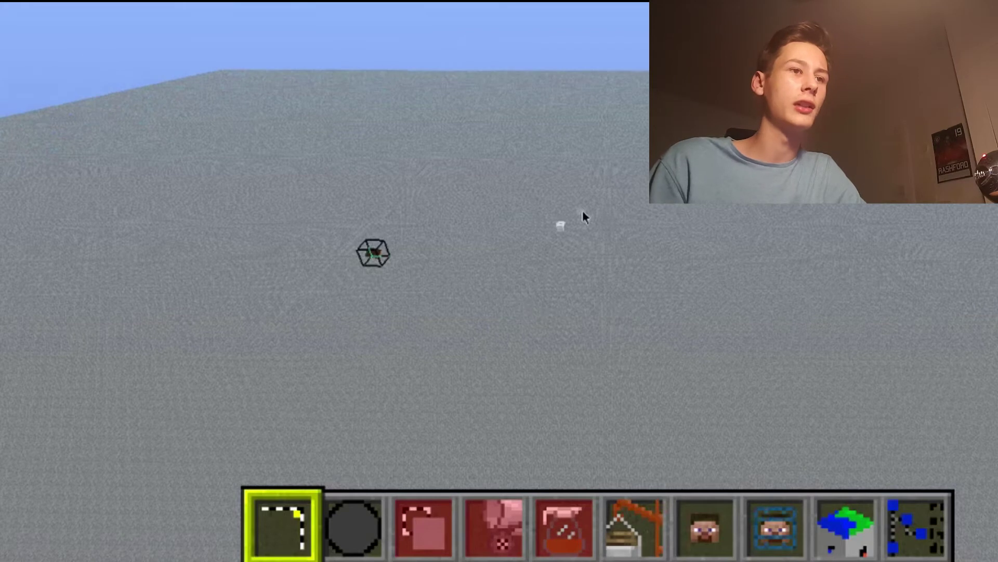
key("k")
key("k")
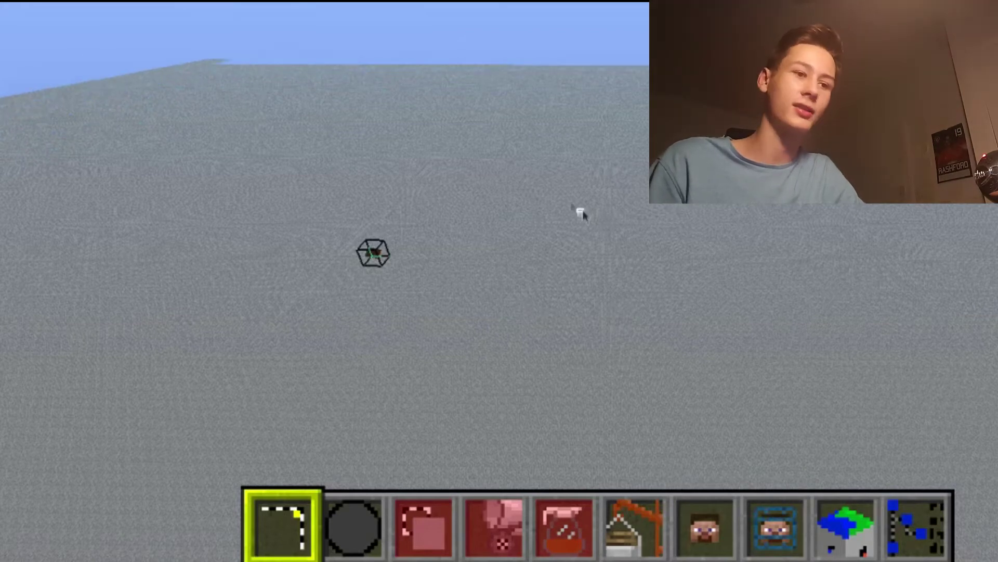
Step: Load West Ham.schematic from the Desktop for import and position it over the flat stone map
left_click(636, 520)
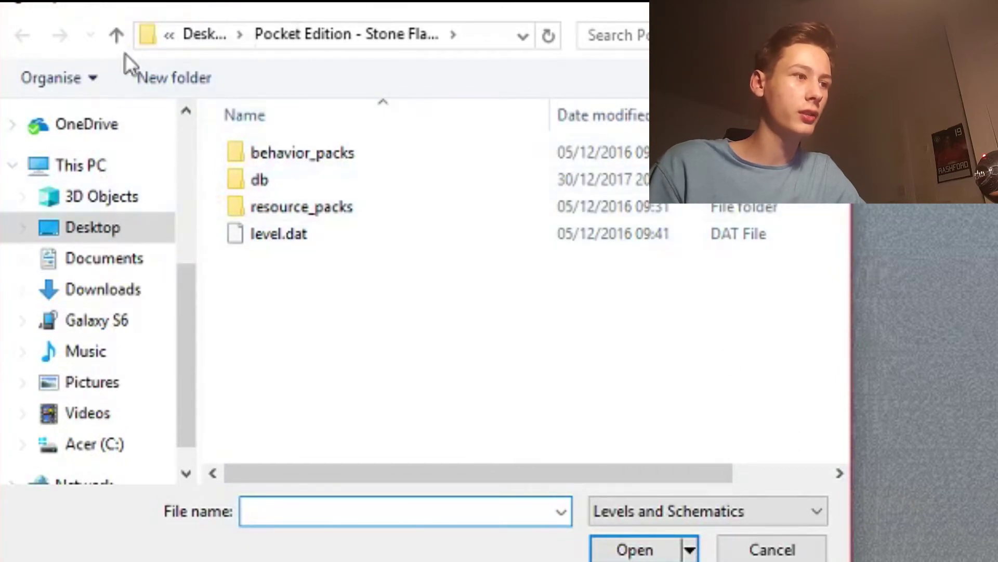
left_click(96, 228)
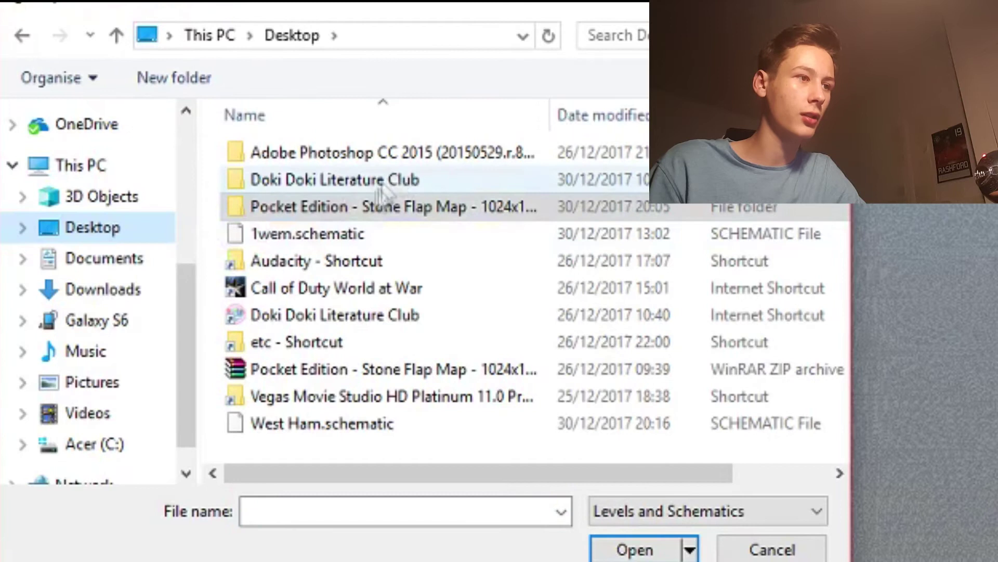
left_click(366, 233)
left_click(359, 423)
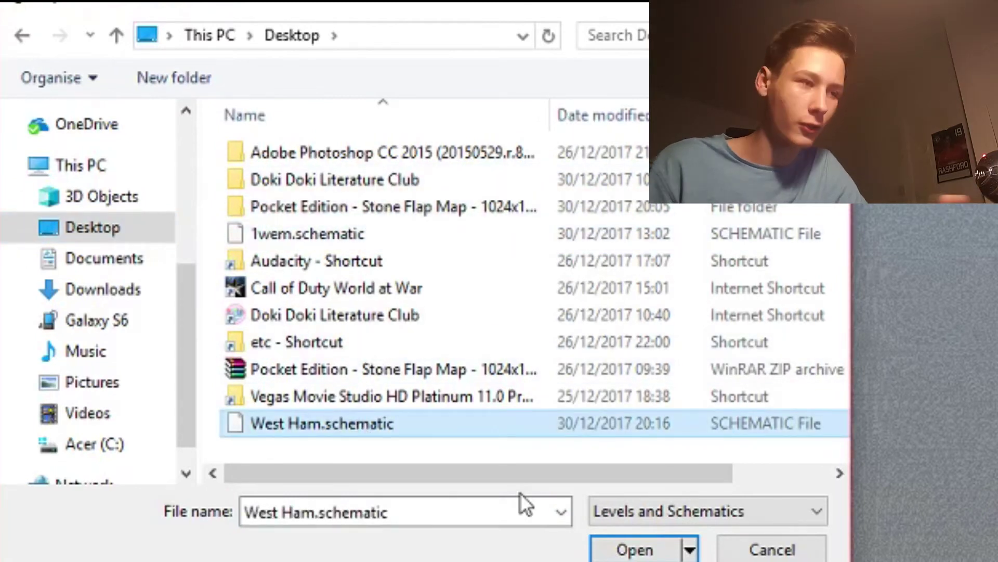
left_click(635, 549)
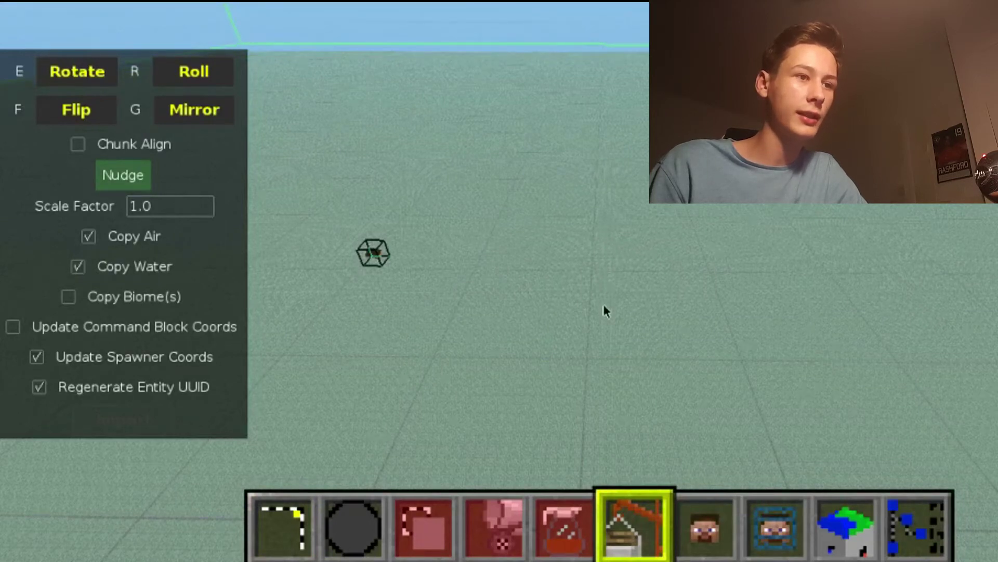
Step: Check how the stadium preview sits against the edge of the stone map and enable Chunk Align for it
key("s")
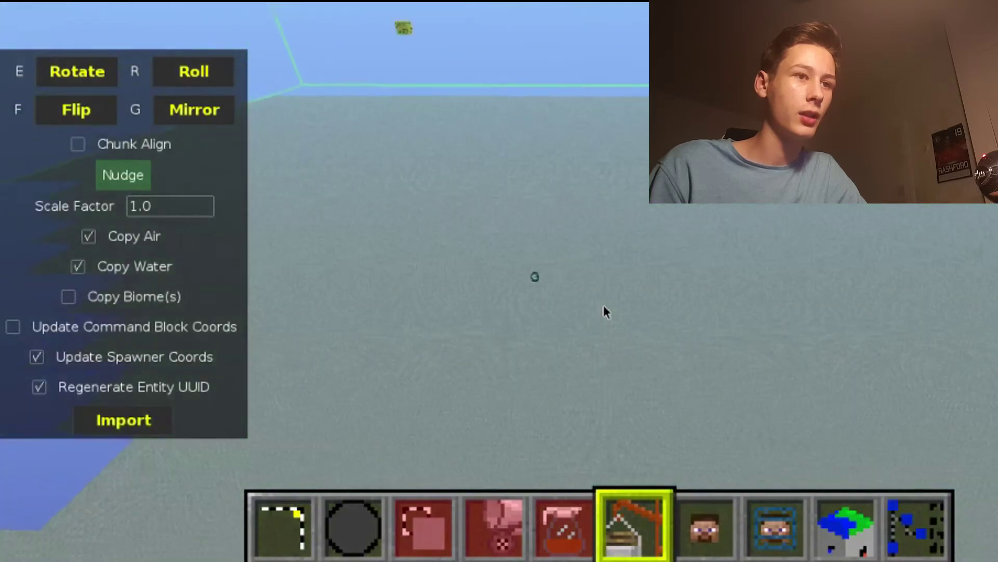
key("space")
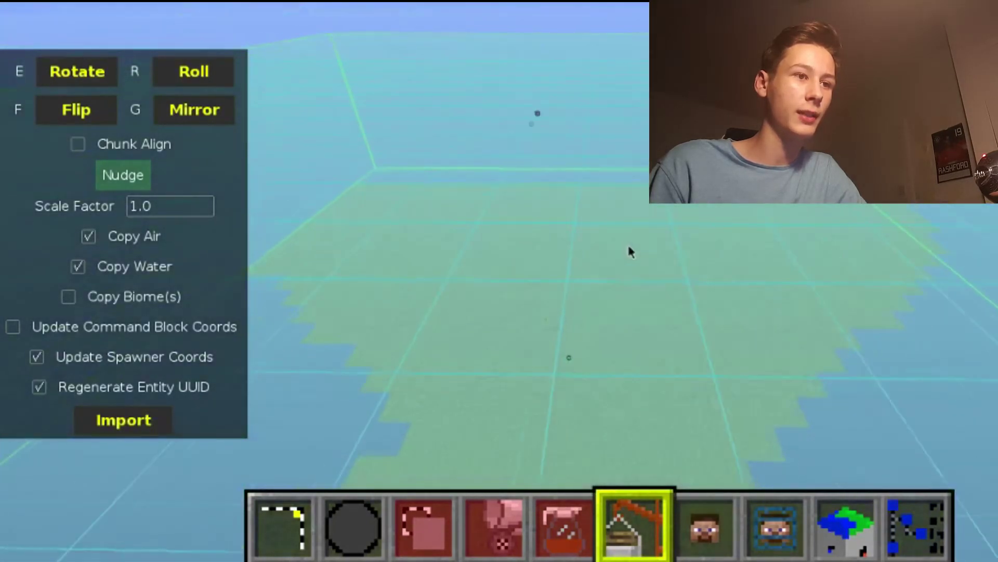
right_click(622, 255)
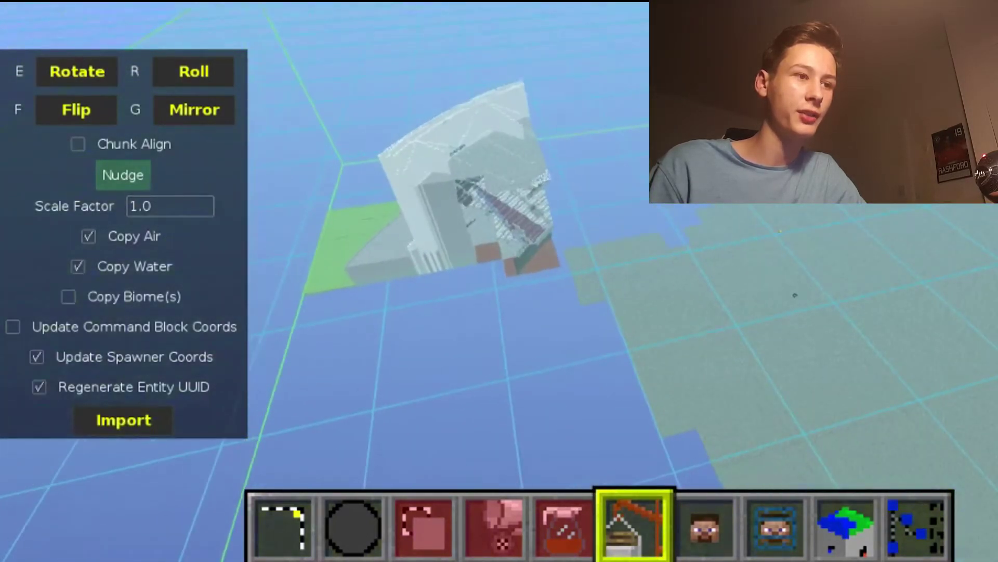
key("w")
key("w")
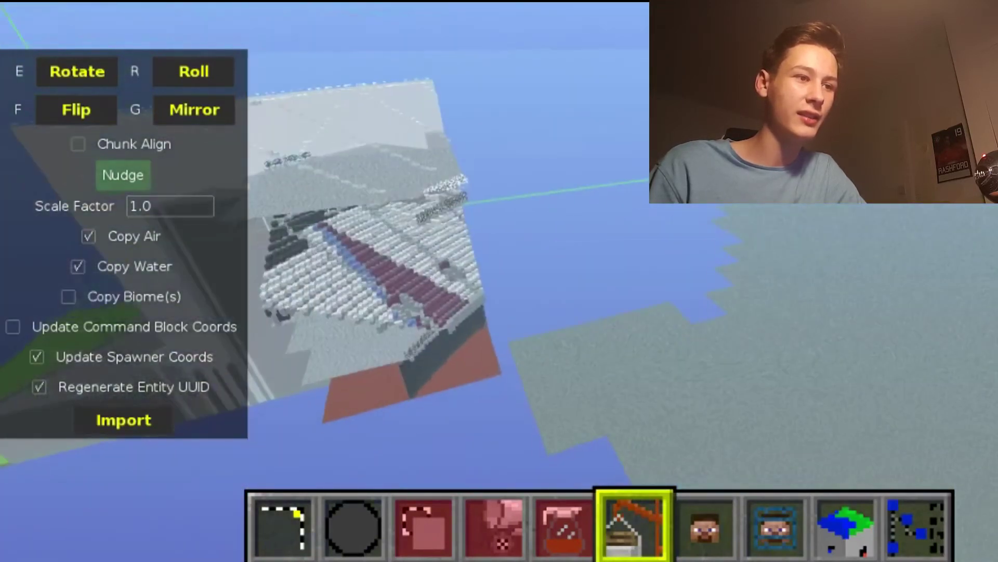
right_click(74, 151)
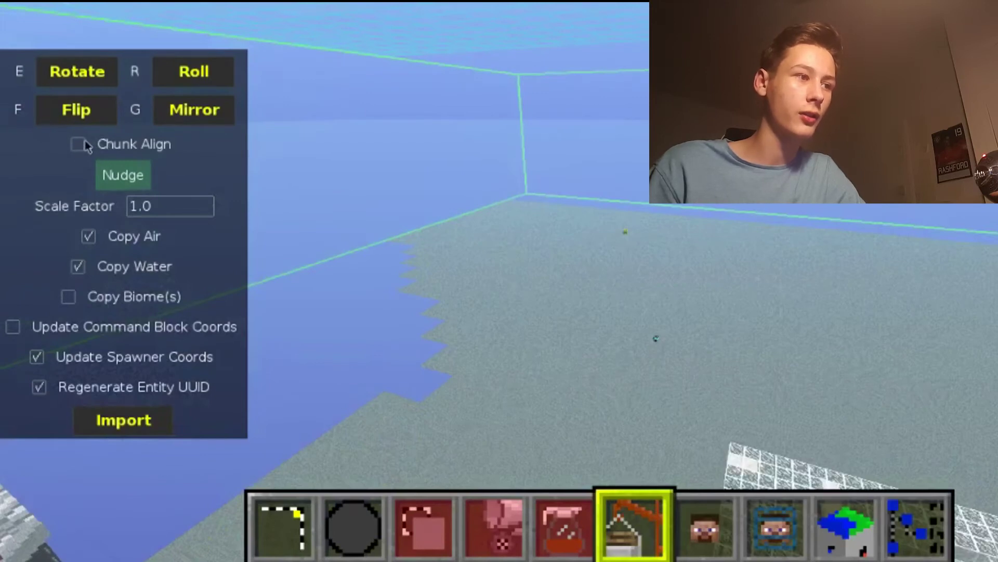
left_click(78, 144)
Step: Import the chunk-aligned stadium into the stone map with Scale Factor 1.0, keeping Copy Air and Copy Water enabled
key("k")
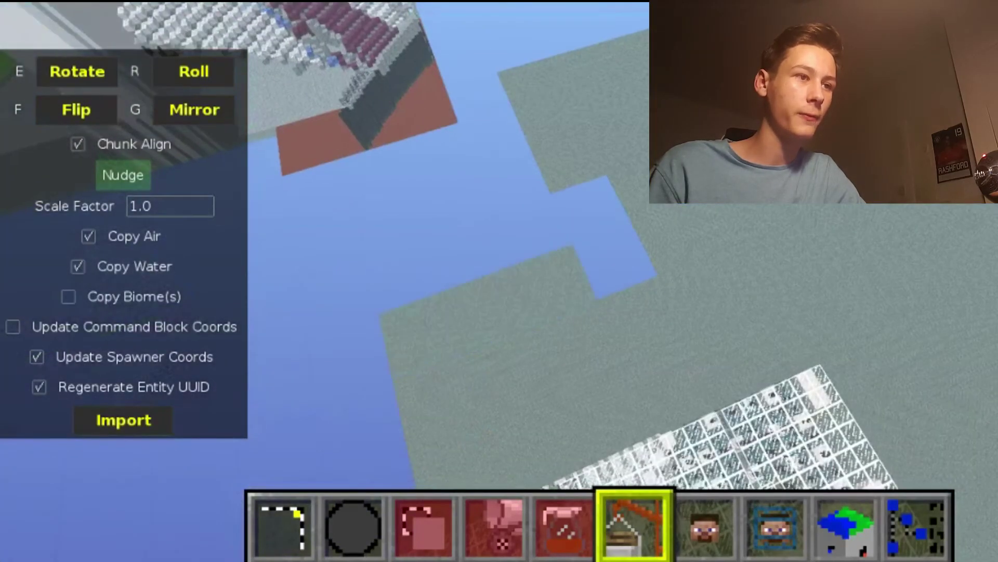
right_click(472, 259)
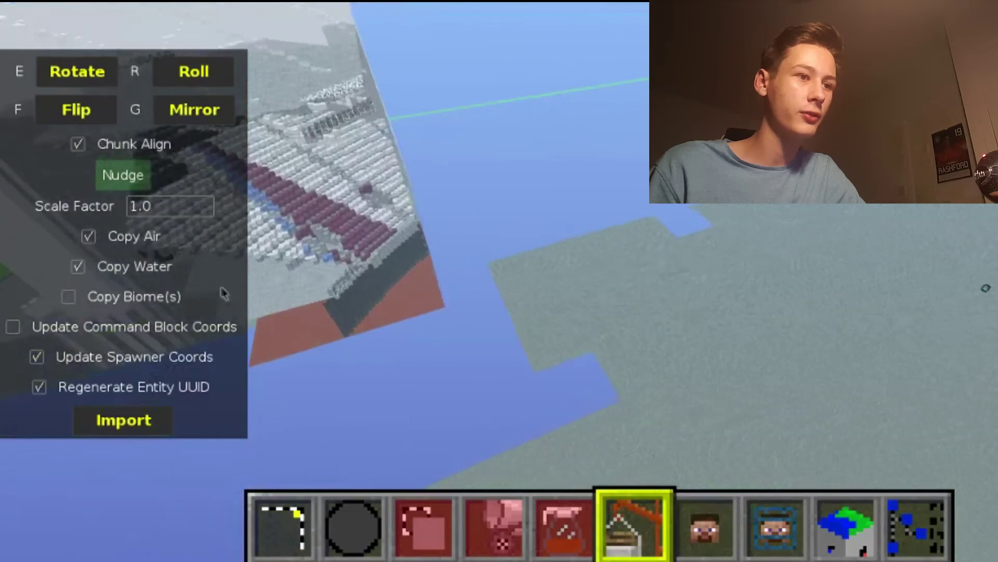
key("w")
key("d")
right_click(451, 290)
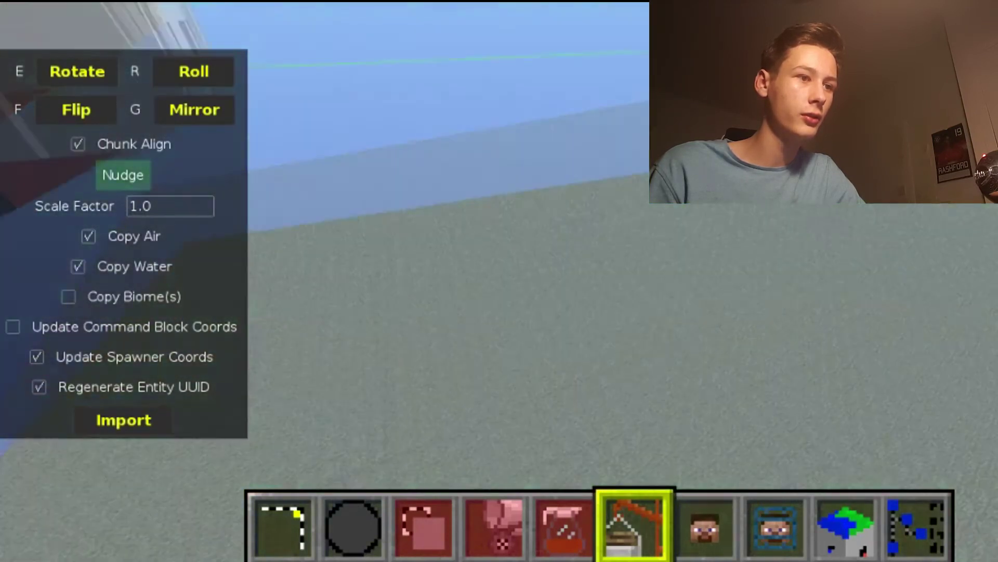
key("s")
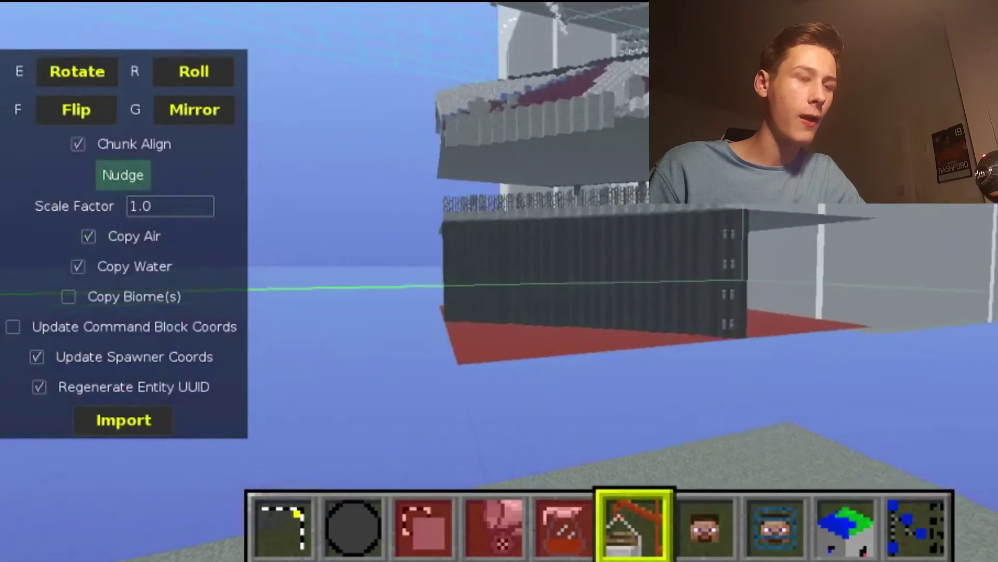
key("l")
key("w")
key("shift")
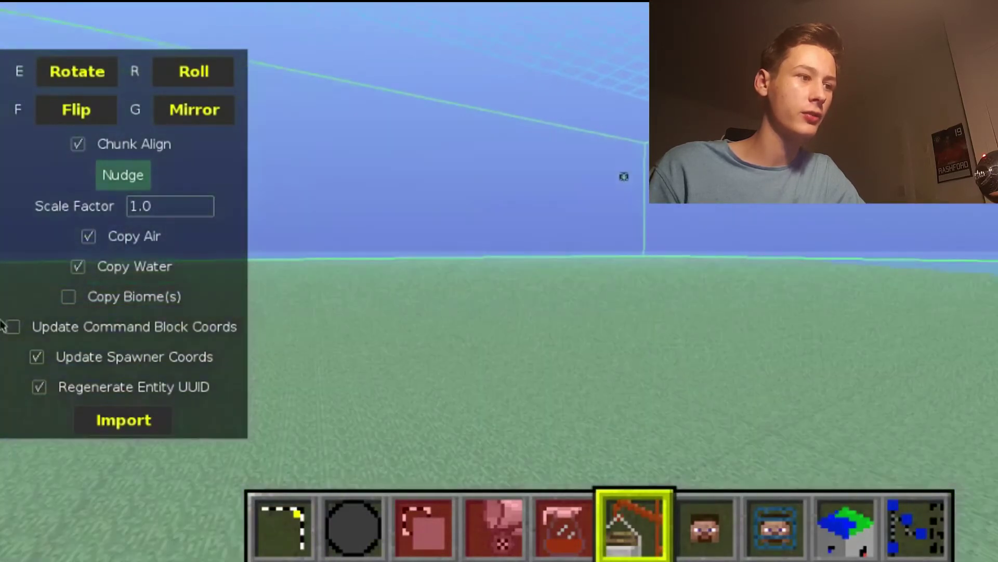
left_click(124, 421)
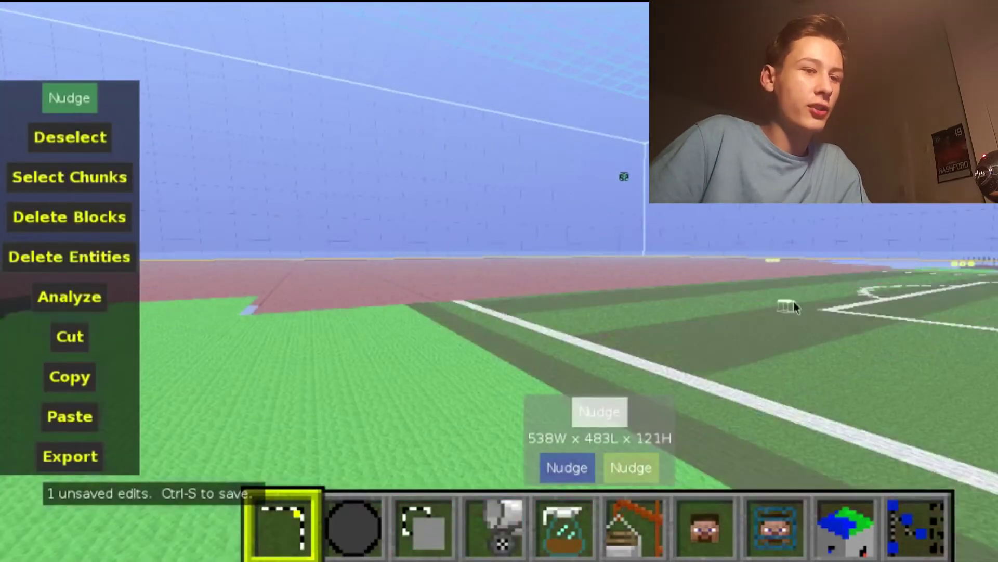
Step: Fly through the imported stadium to inspect its pitch, stands and roof
right_click(714, 300)
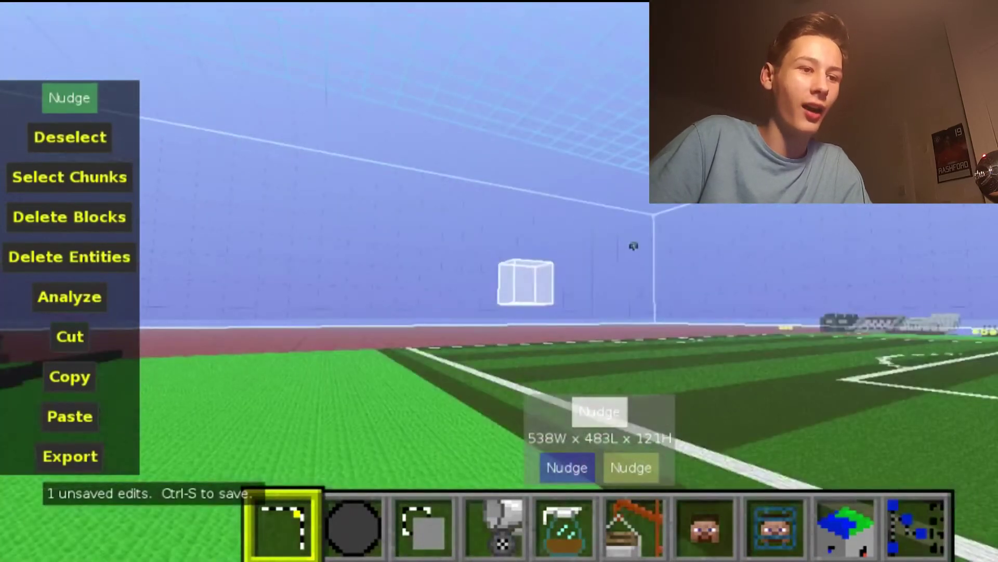
key("w")
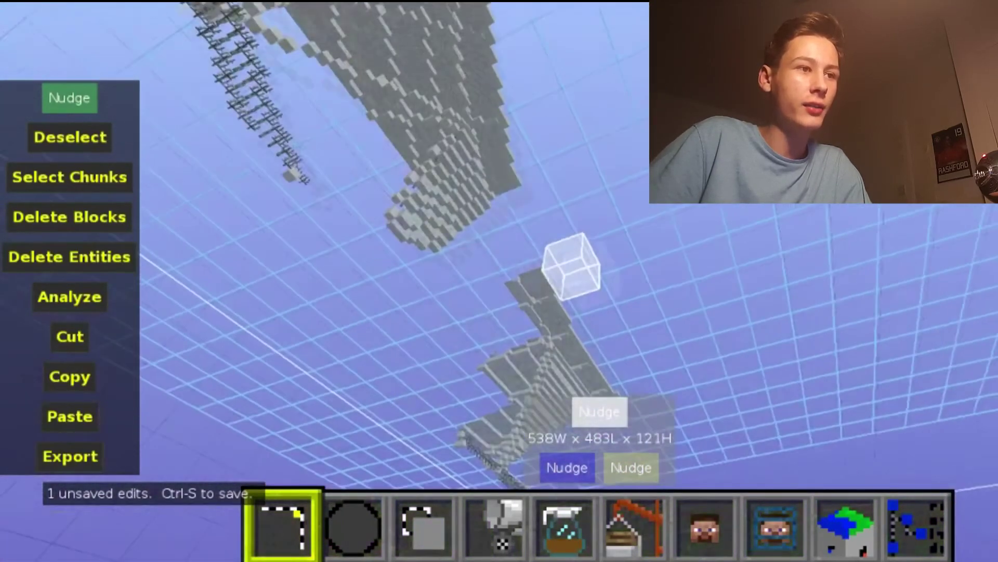
key("w")
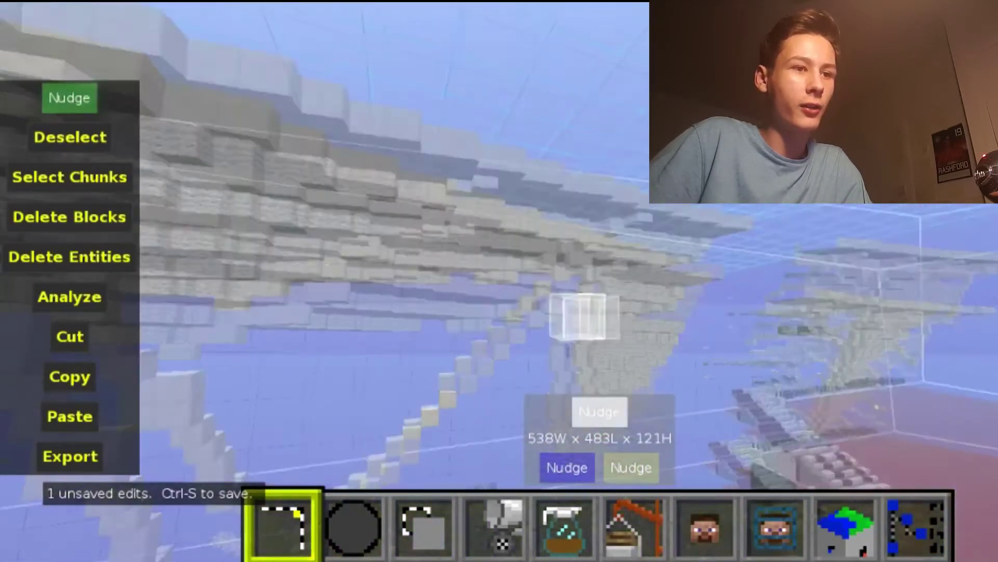
key("s")
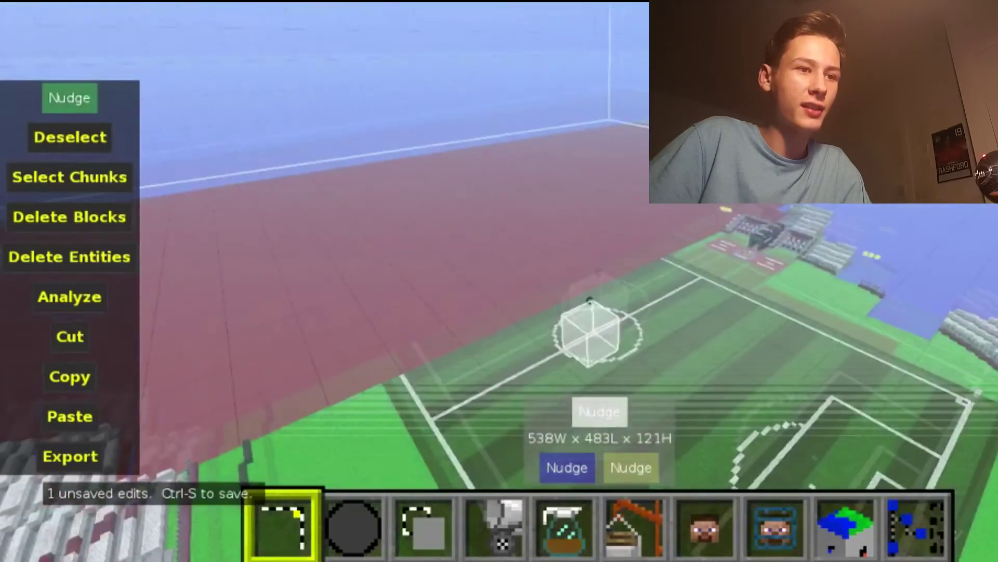
Step: Clear the selection around the imported stadium
left_click_drag(806, 263, 745, 283)
key("Escape")
key("Escape")
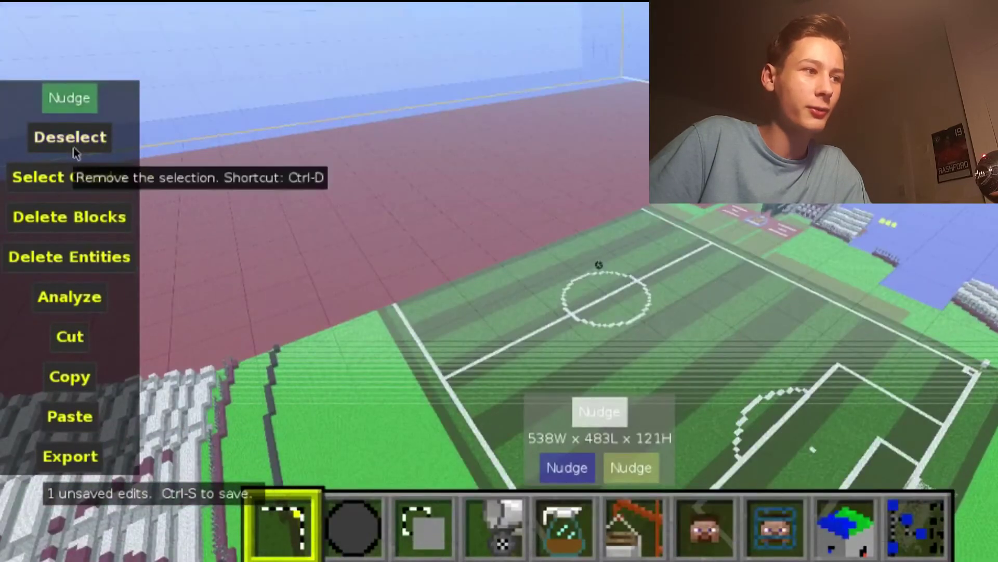
left_click(74, 150)
Step: Save the stone map with the imported stadium and return to the 3D view
key("d")
key("w")
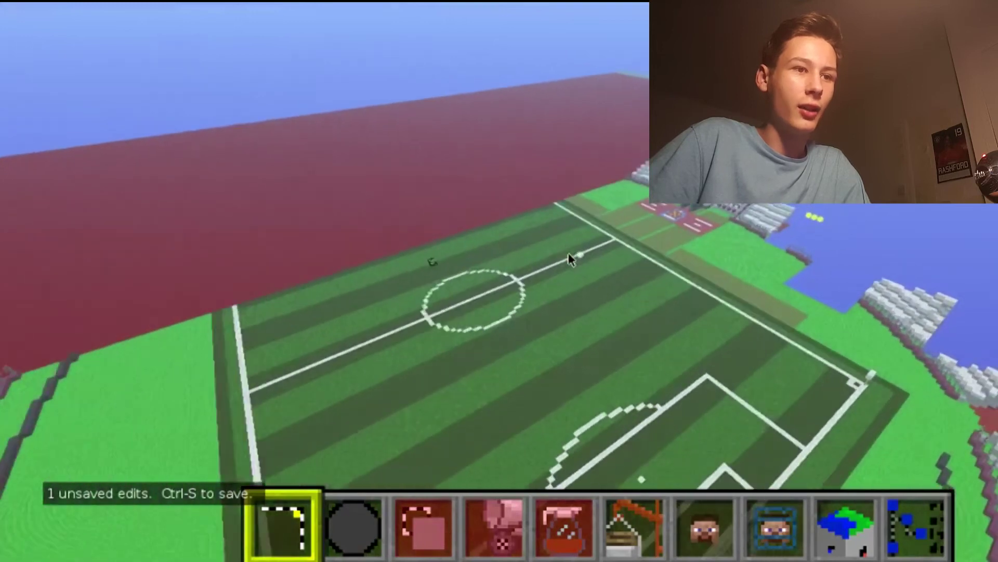
right_click(571, 259)
key("d")
key("s")
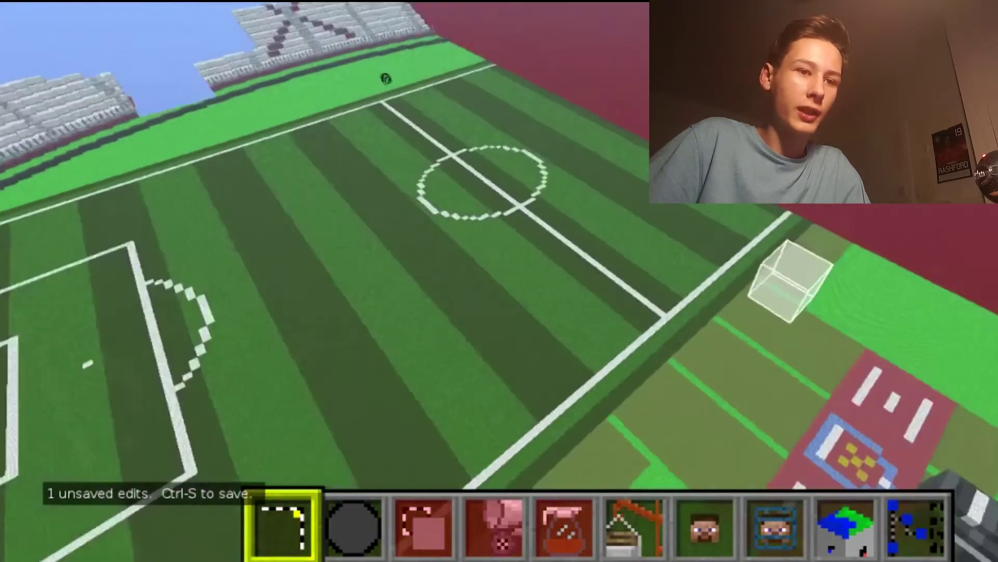
key("w")
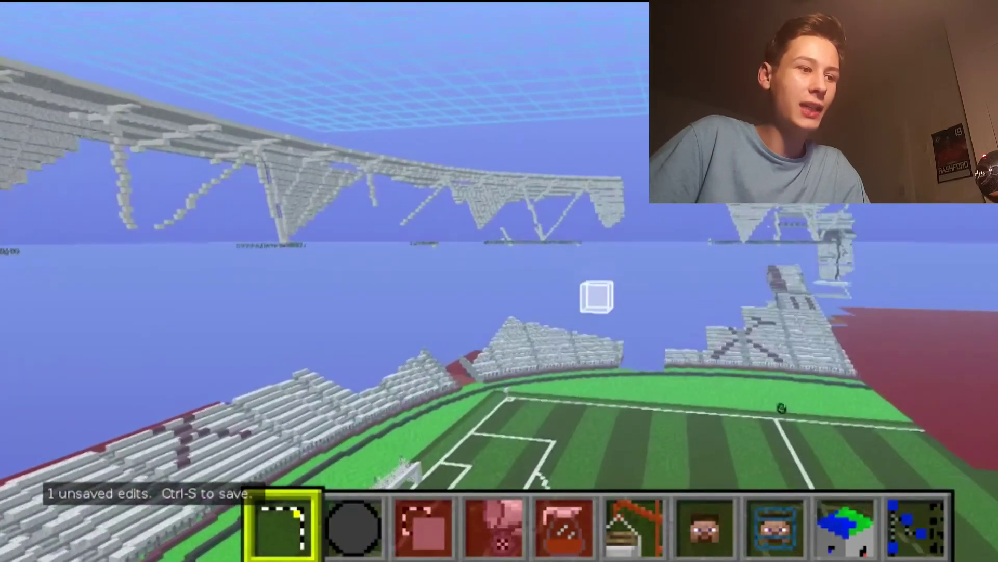
right_click(506, 242)
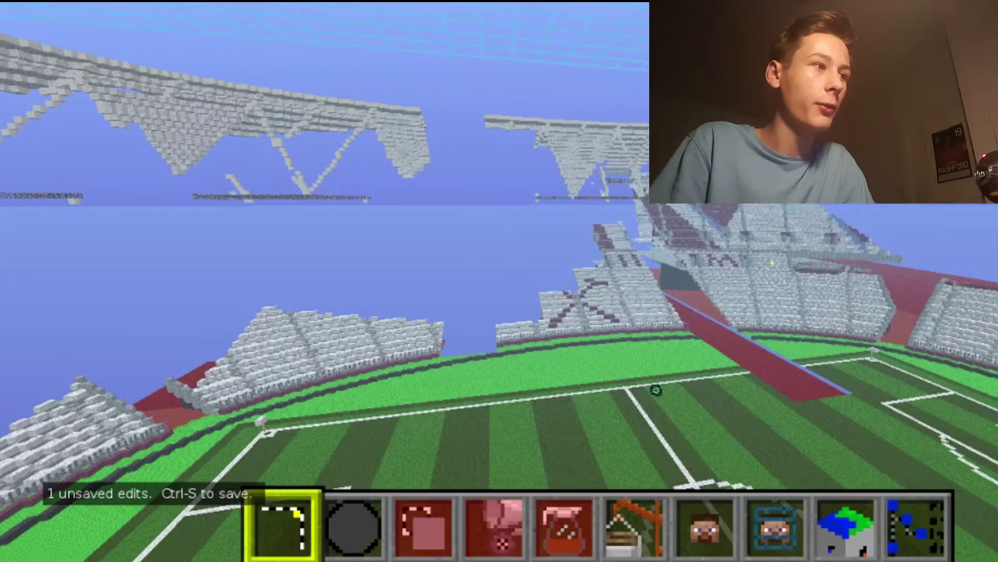
key("Escape")
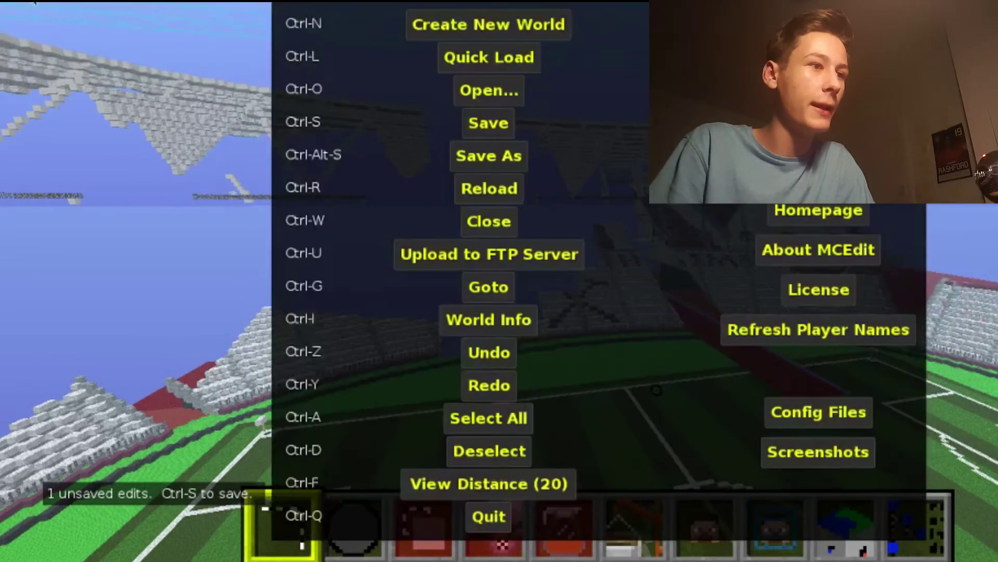
left_click(496, 128)
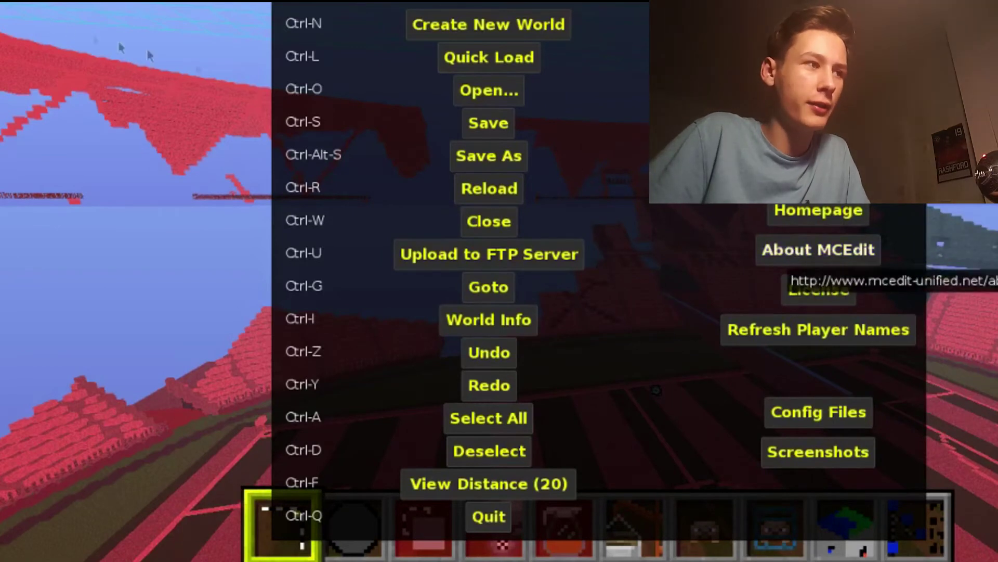
key("Escape")
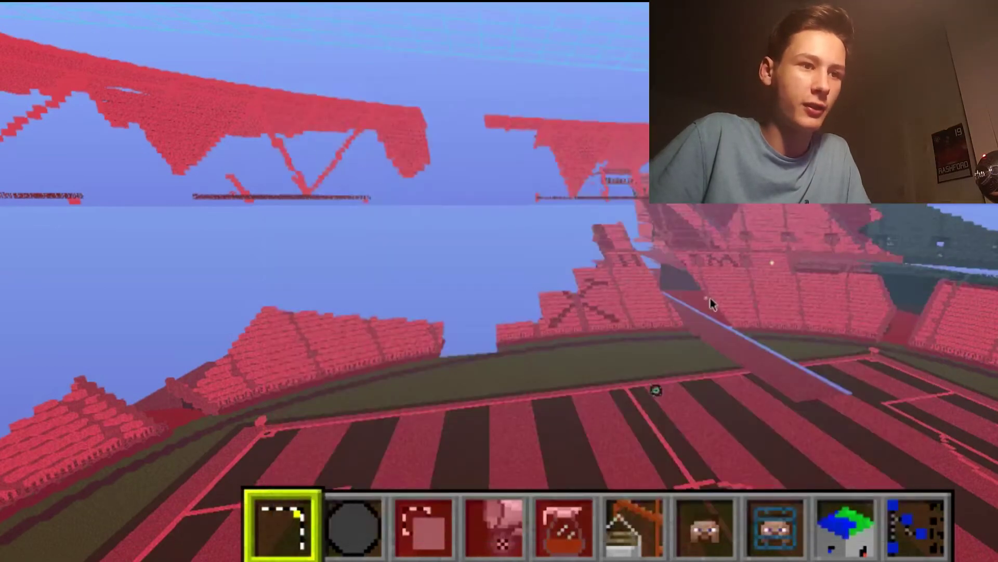
key("Escape")
key("Escape")
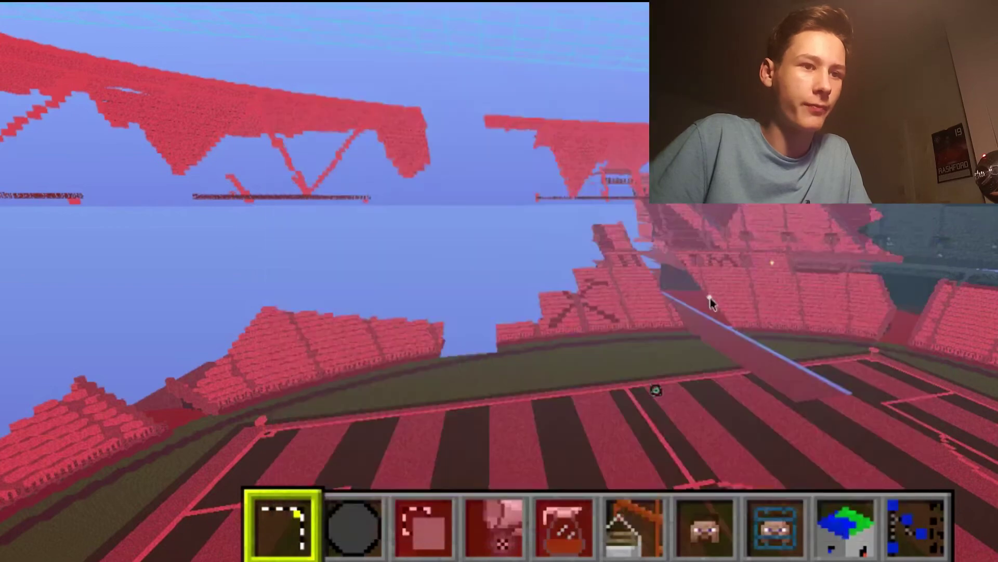
Step: Inspect how the stadium's pitch, lower stands, upper tier and roof are displayed after saving
right_click(711, 298)
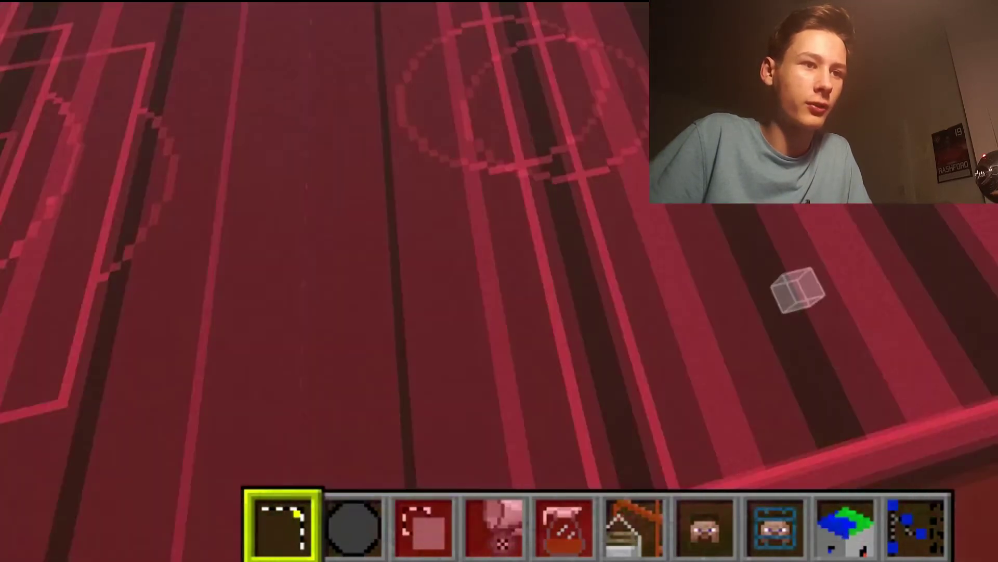
key("w")
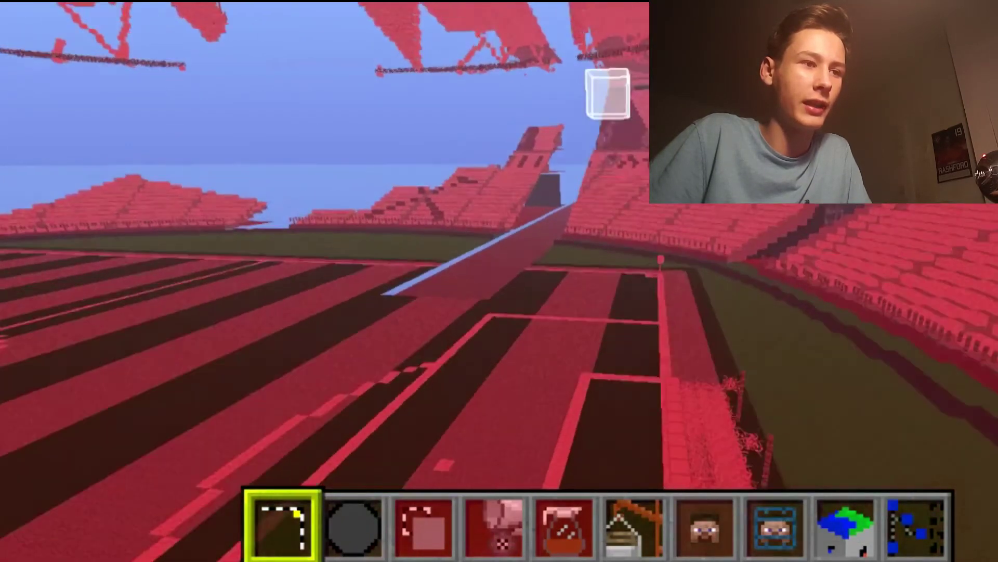
key("space")
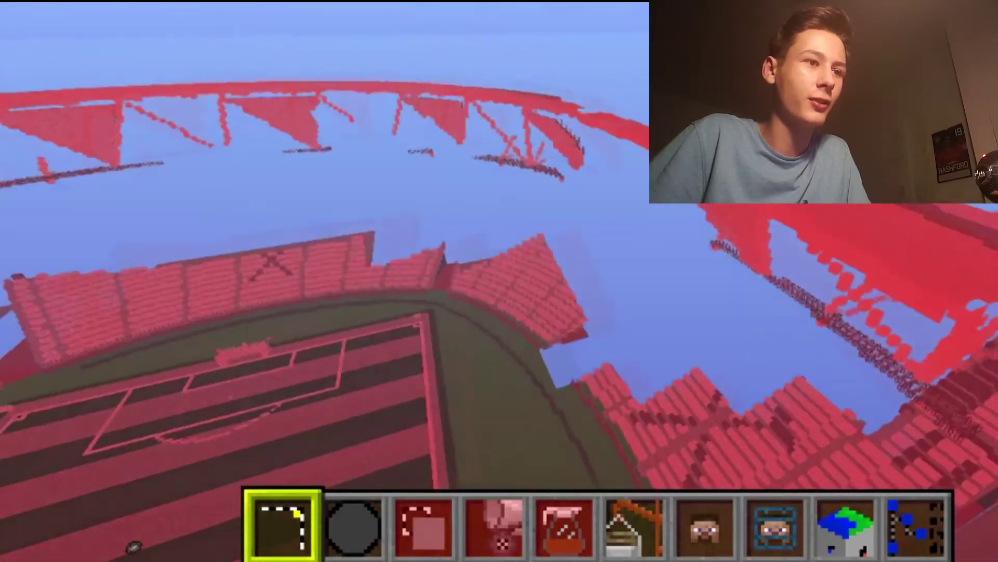
key("s")
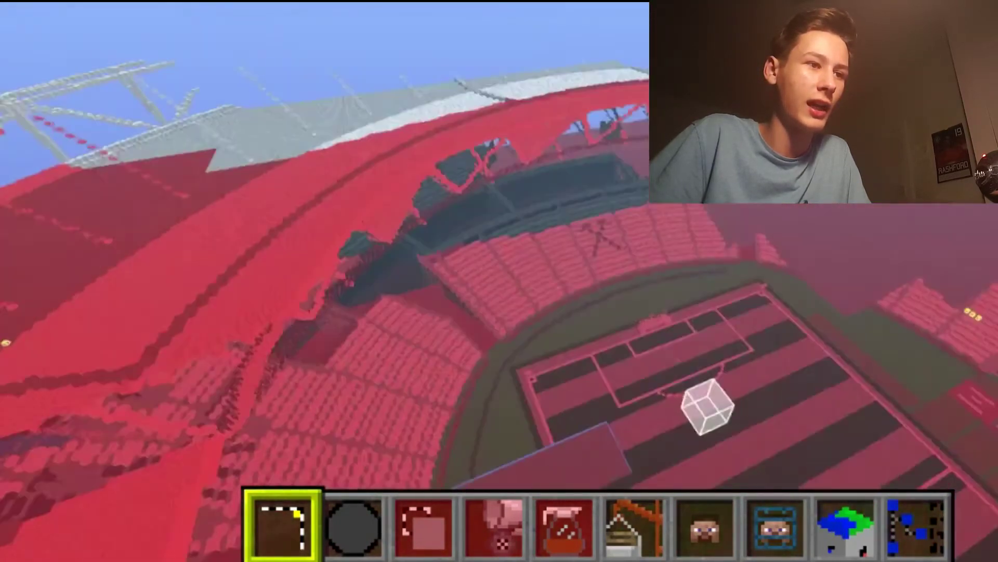
key("w")
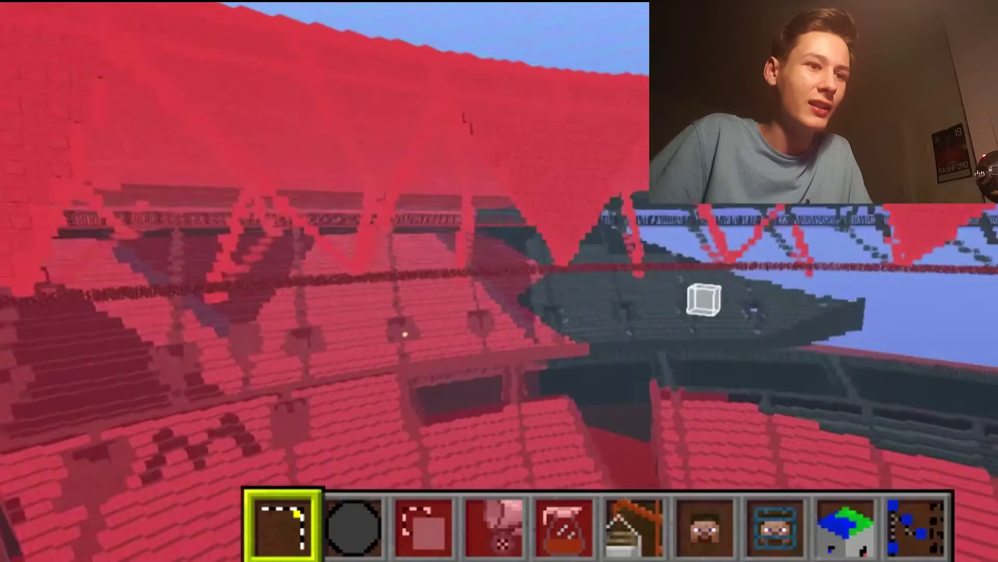
right_click(683, 325)
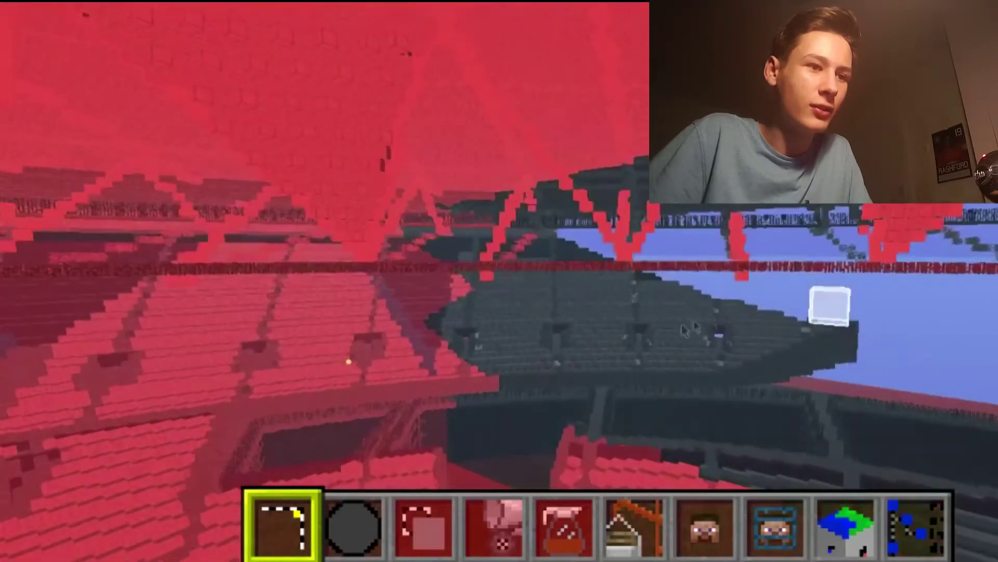
key("w")
key("d")
key("s")
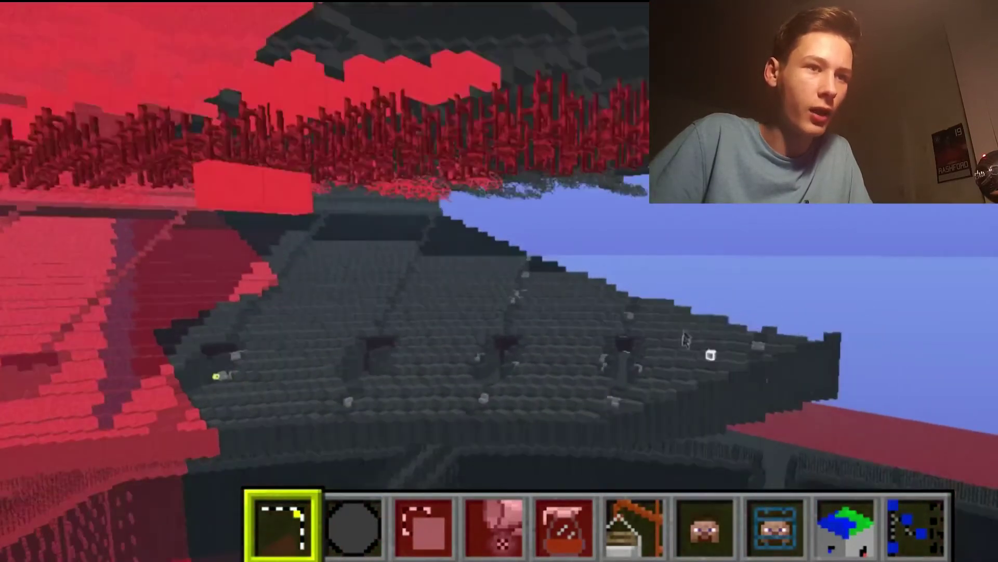
key("s")
right_click(687, 339)
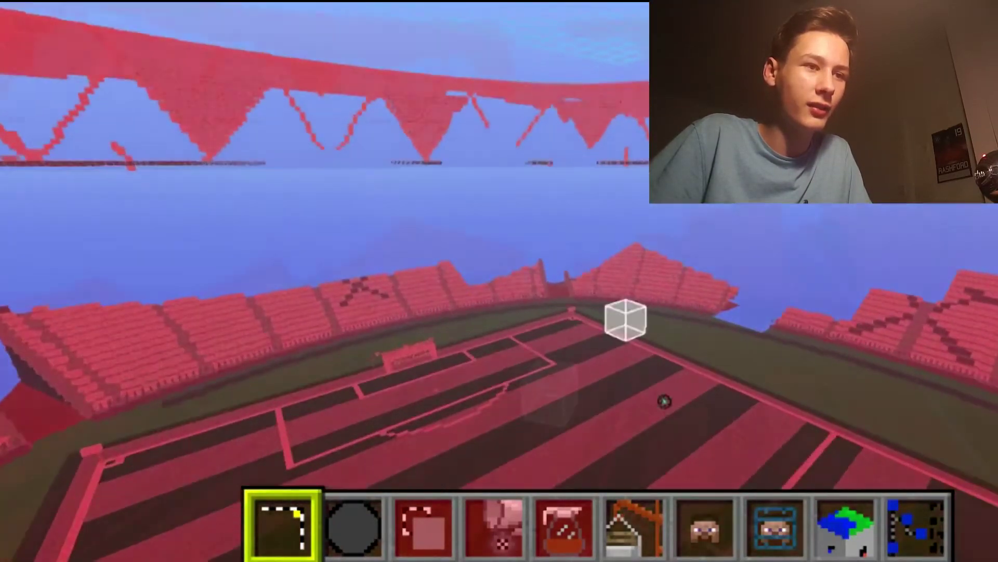
key("w")
Step: Quit MCEdit and locate the Pocket Edition - Stone Flap Map - 1024x1024 folder on the desktop
key("Escape")
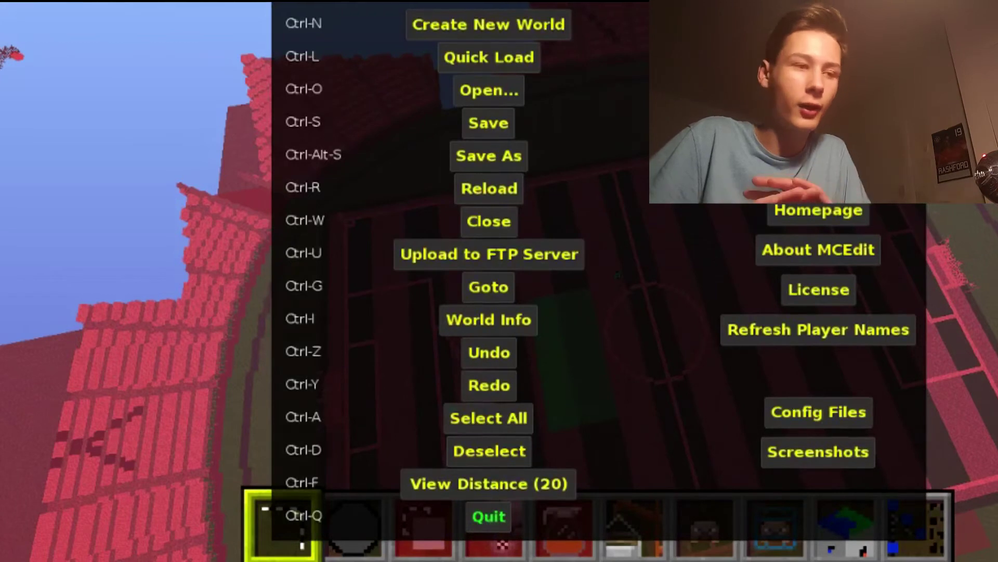
left_click(489, 516)
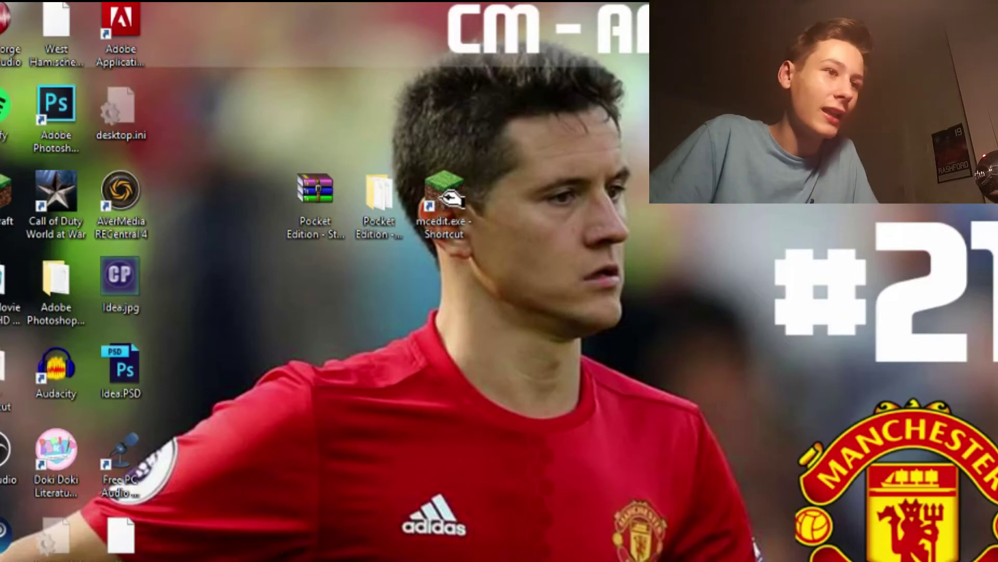
left_click(361, 213)
left_click_drag(379, 204, 387, 291)
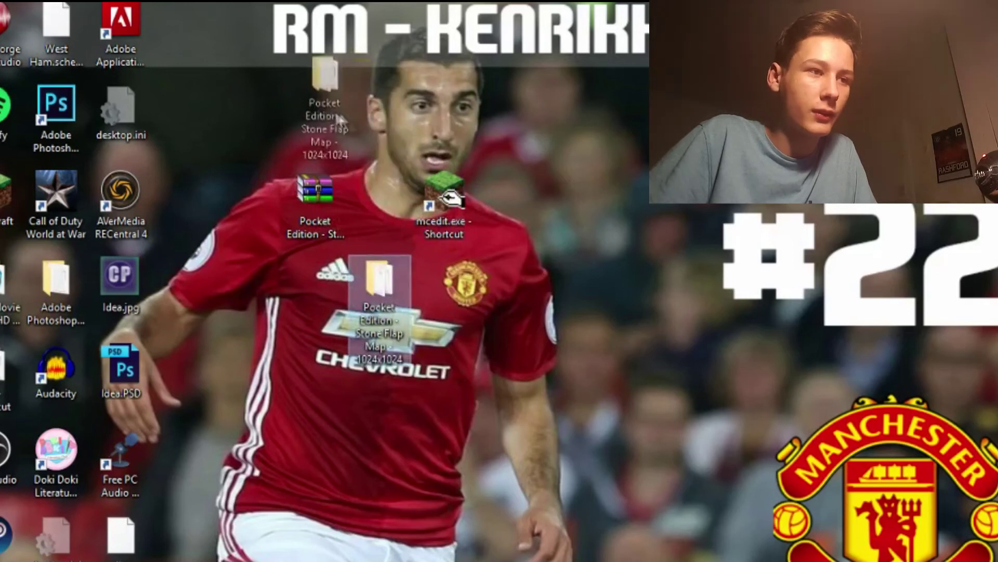
left_click_drag(407, 221, 408, 224)
left_click(522, 398)
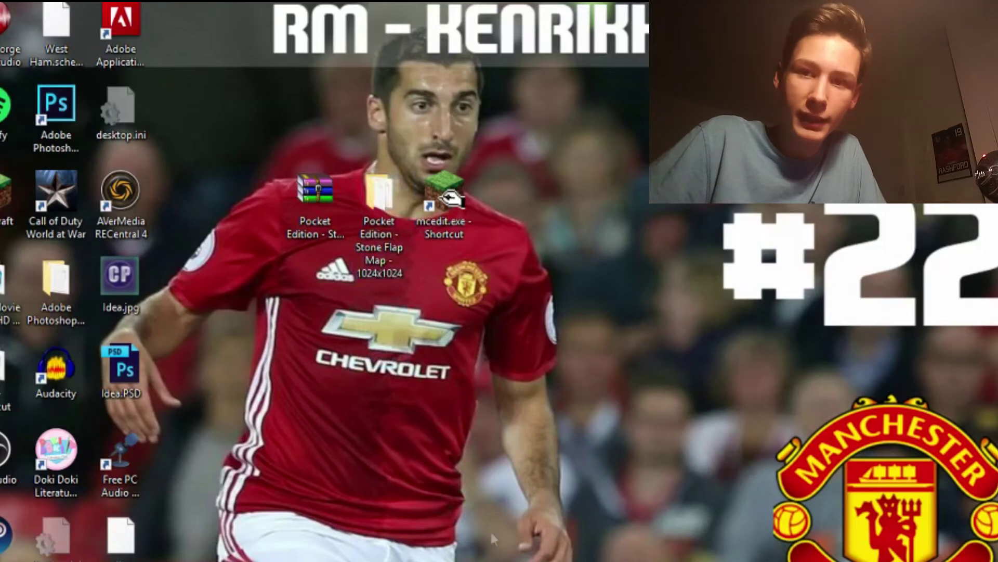
Step: Open File Explorer and browse to the Phone storage of the connected Galaxy S6
mouse_move(763, 561)
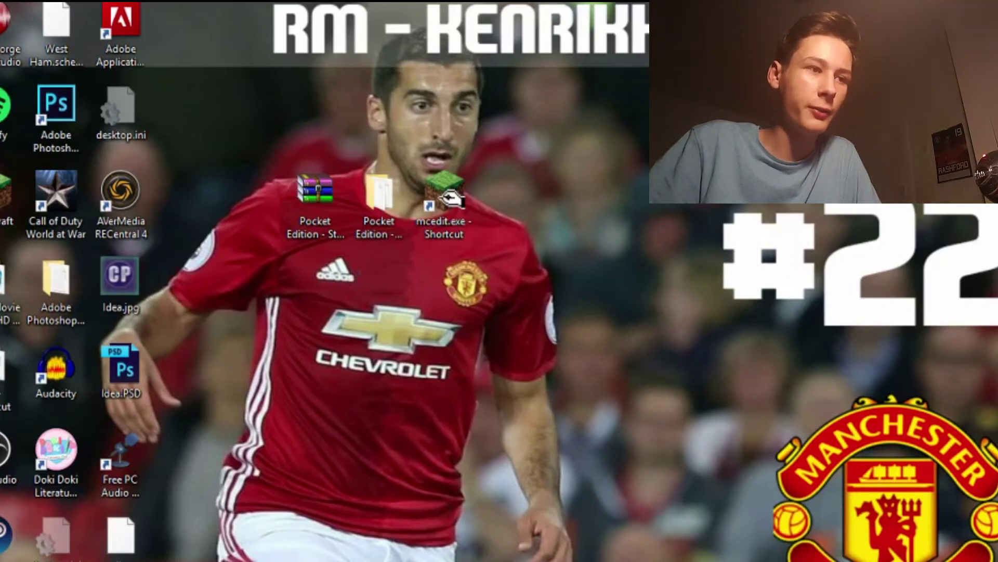
key("super+e")
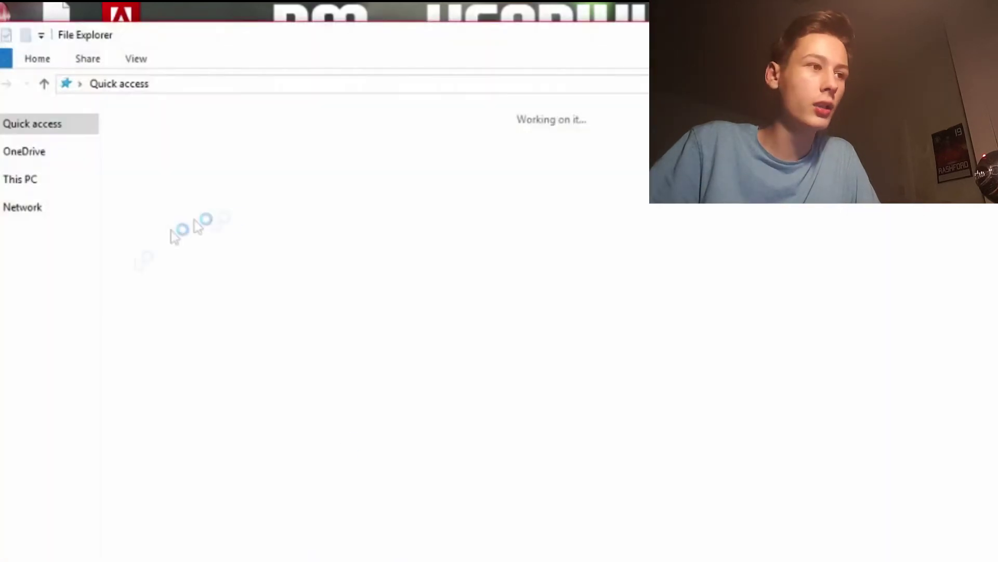
left_click(55, 344)
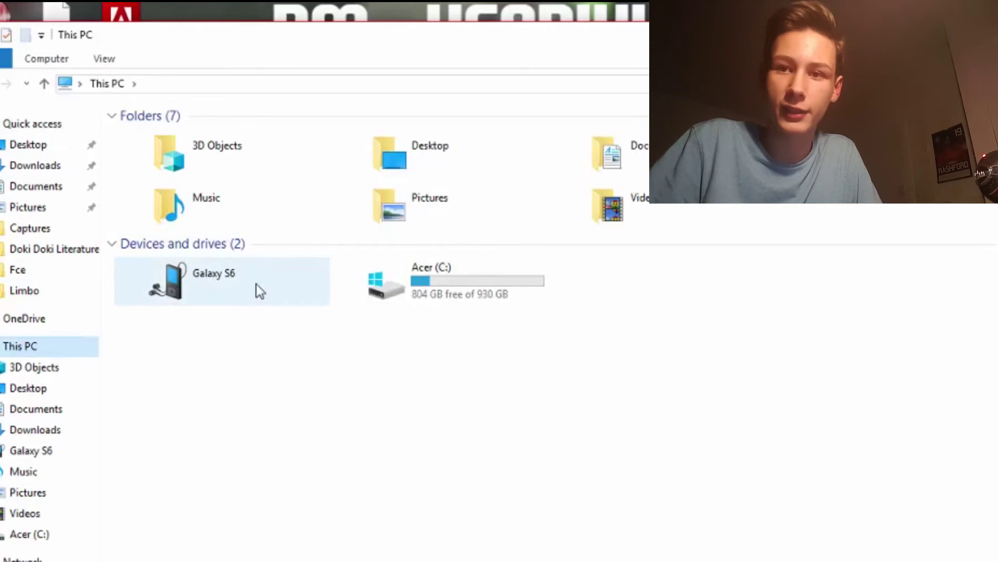
left_click(257, 285)
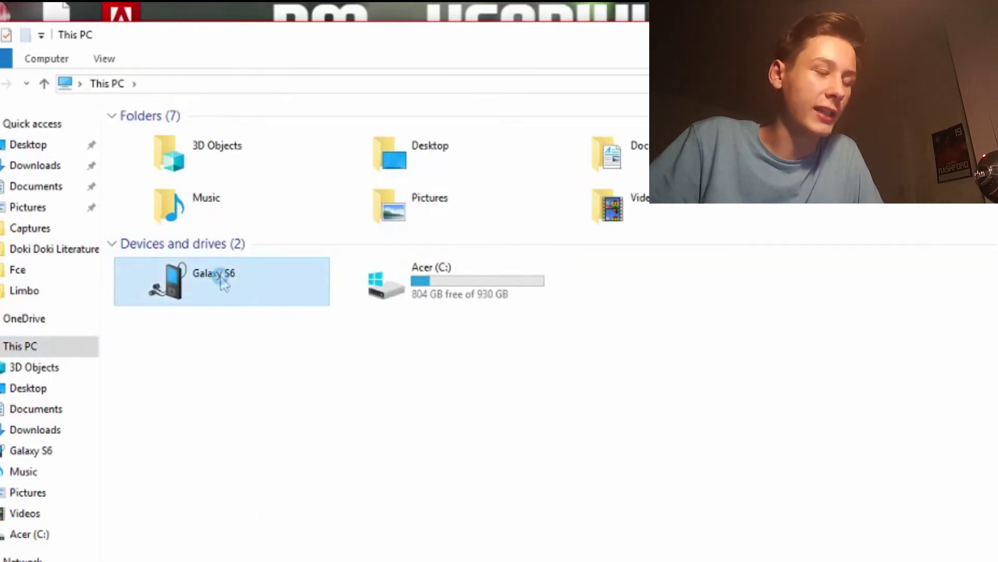
double_click(177, 283)
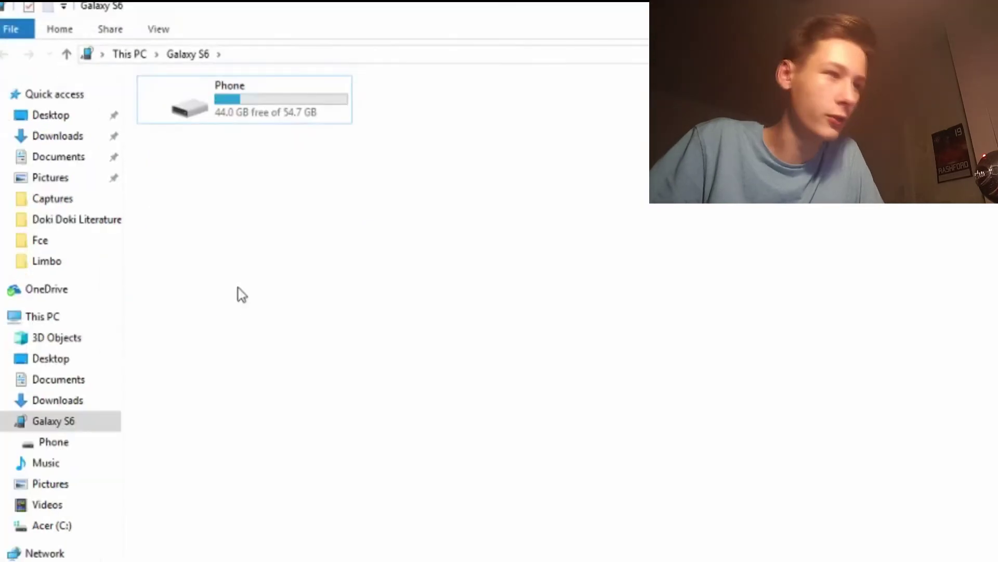
double_click(246, 95)
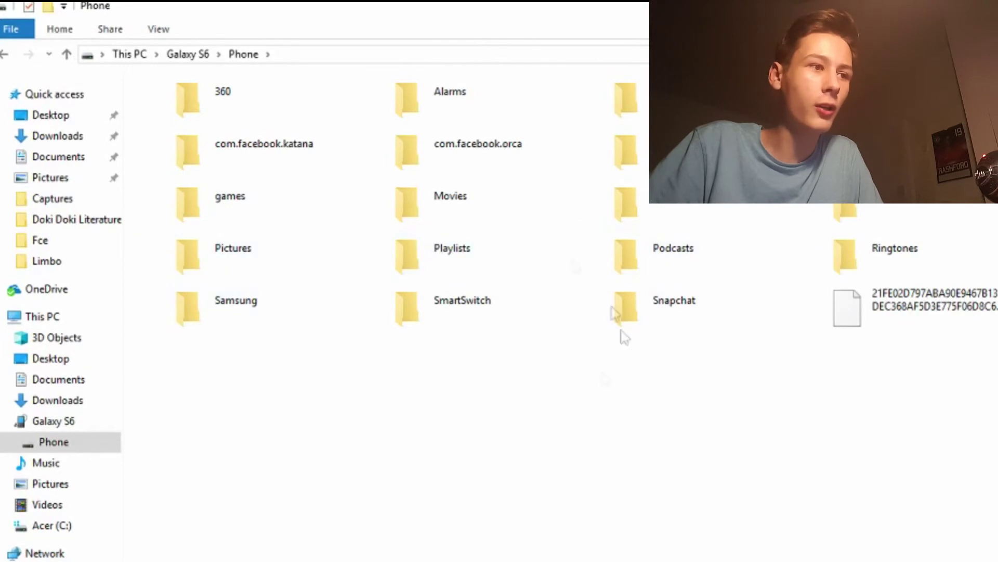
Step: Open the minecraftWorlds folder inside games and com.mojang on the phone
left_click(201, 212)
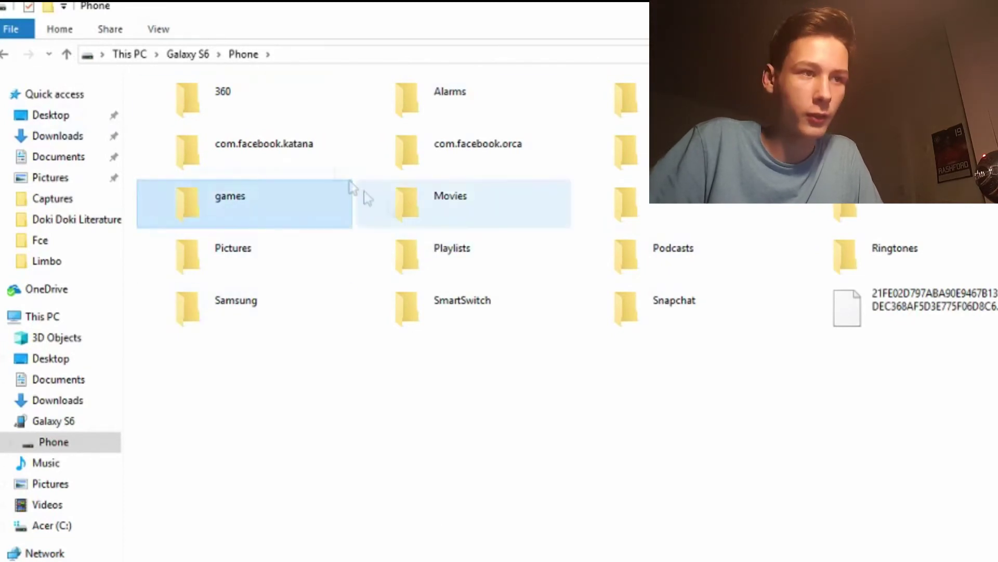
double_click(263, 195)
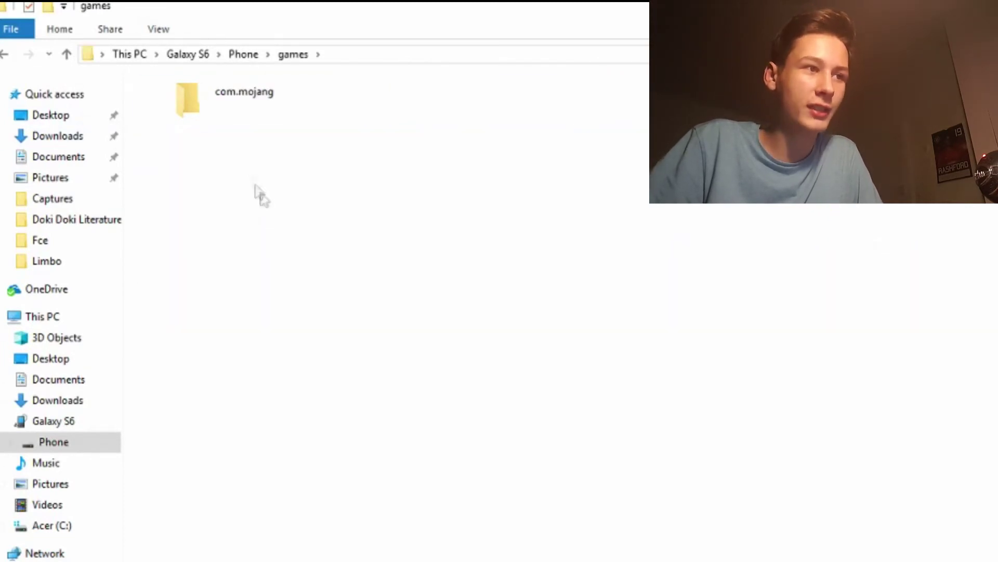
double_click(250, 99)
double_click(445, 86)
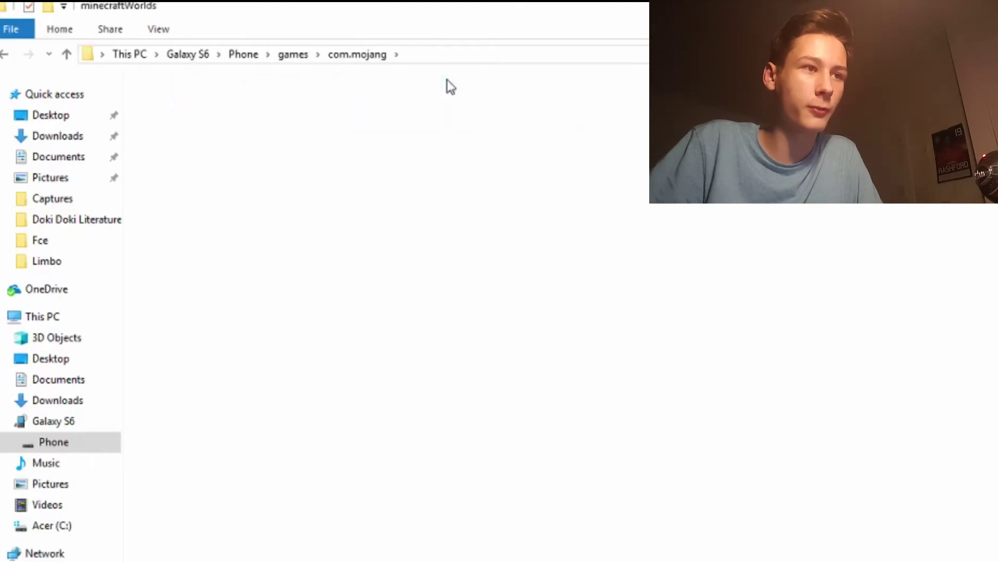
left_click_drag(409, 116, 146, 4)
left_click(448, 263)
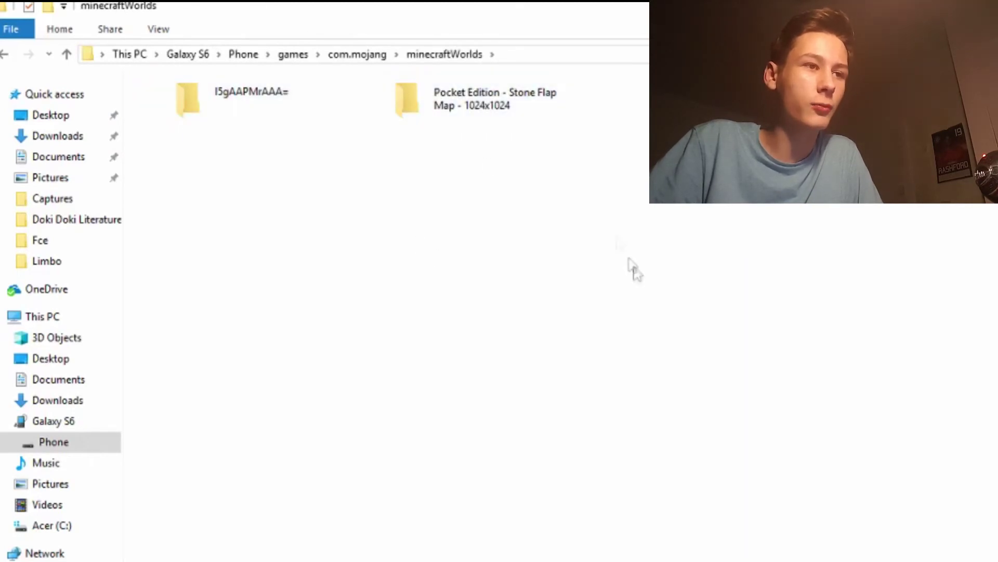
left_click_drag(636, 270, 21, 4)
left_click(563, 261)
left_click_drag(563, 261, 124, 70)
left_click_drag(479, 231, 15, 28)
left_click(387, 165)
Step: Rename the phone's existing Pocket Edition - Stone Flap Map - 1024x1024 world folder as Wembley
left_click(471, 82)
right_click(471, 84)
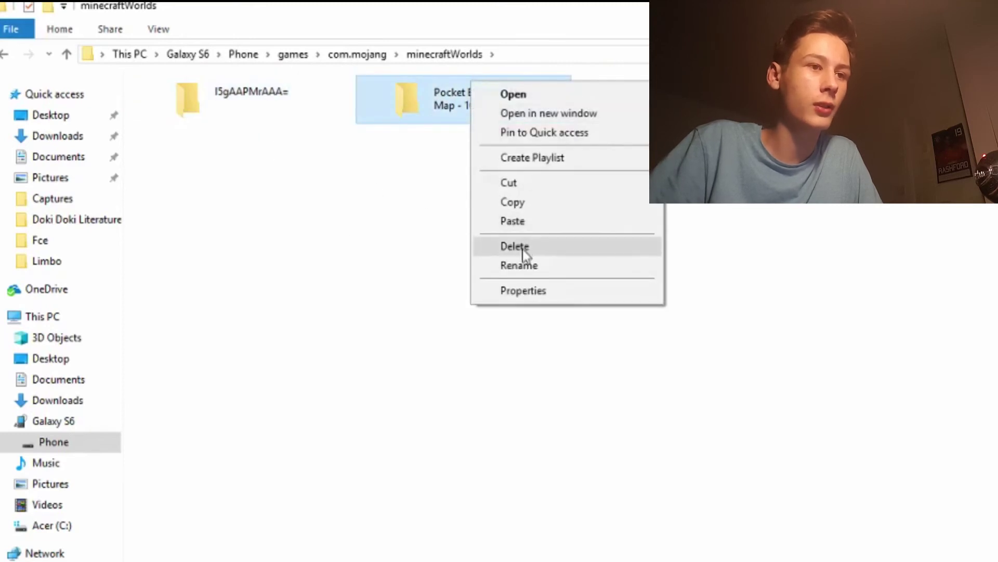
left_click(519, 262)
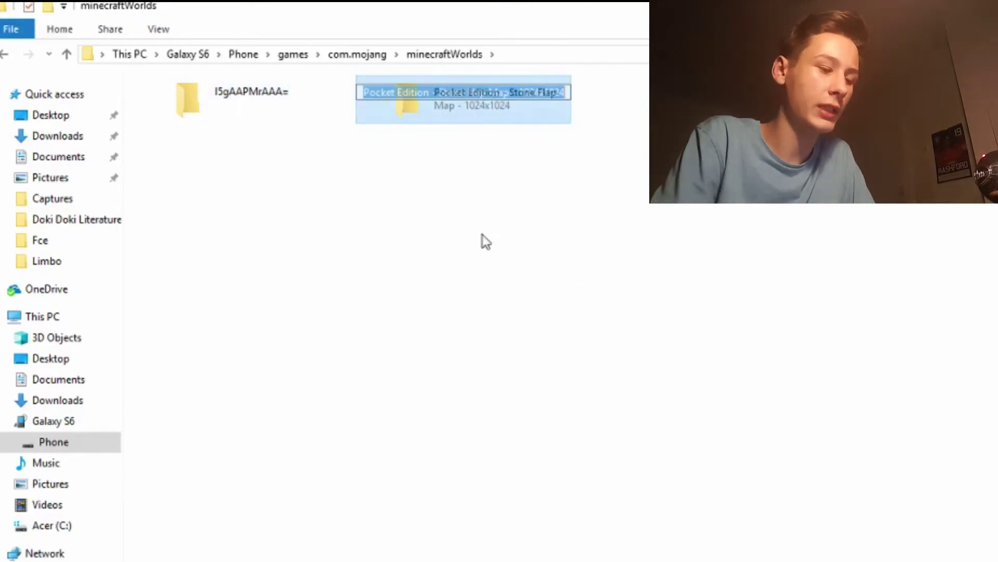
type("Wembley")
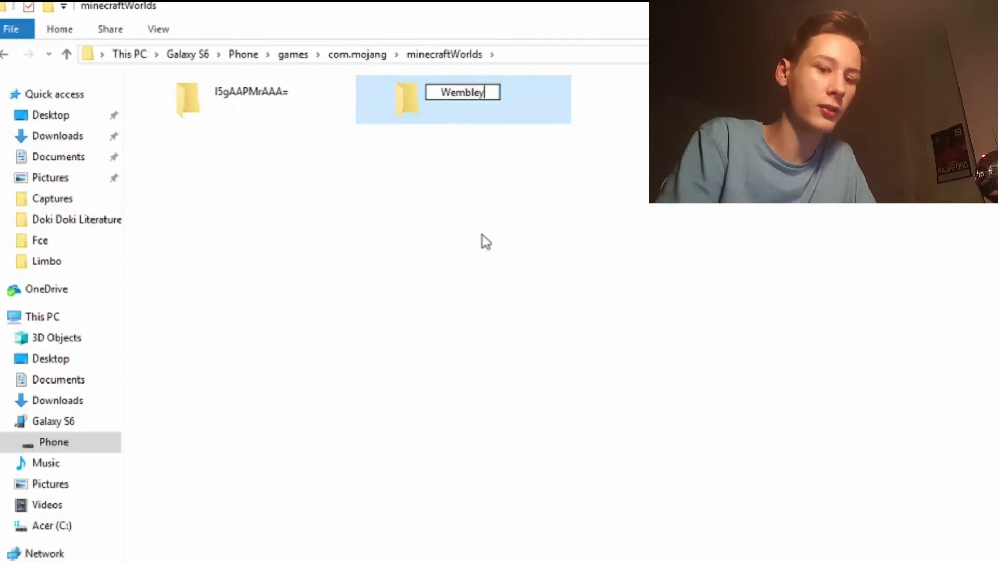
key("Return")
left_click(455, 219)
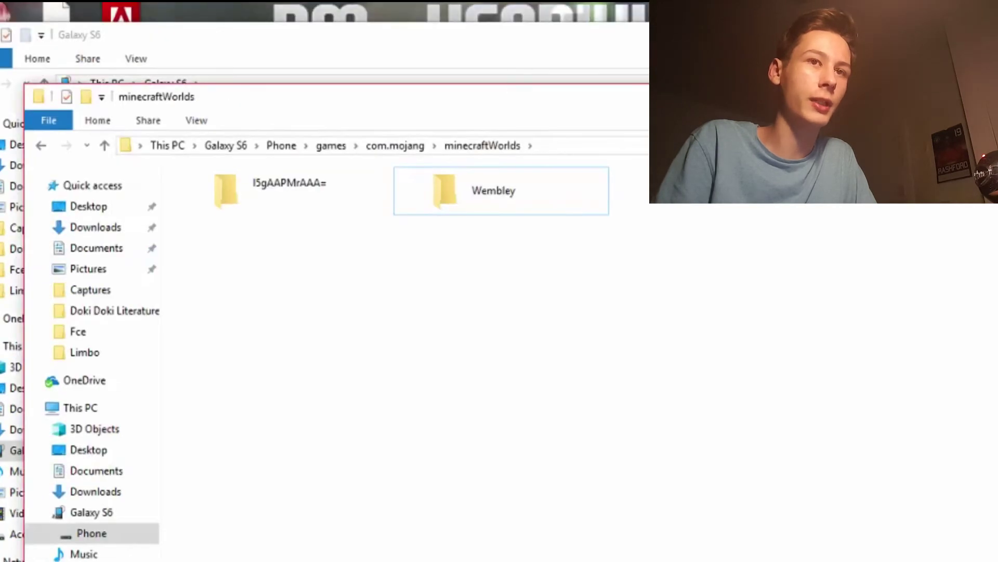
Step: Arrange the minecraftWorlds window so the desktop is accessible and select the edited Pocket Edition - Stone Flap Map - 1024x1024 folder there
left_click(614, 56)
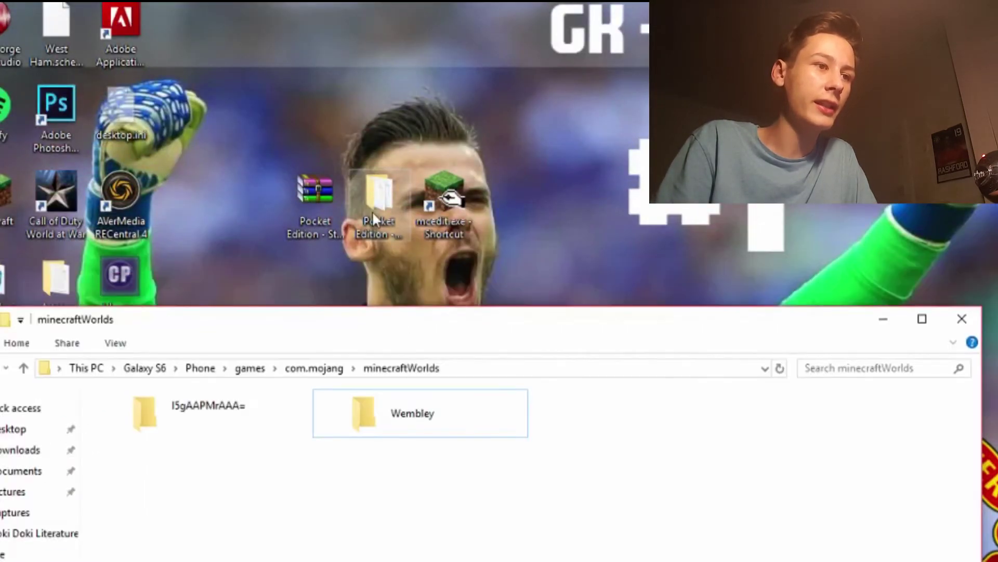
left_click(374, 200)
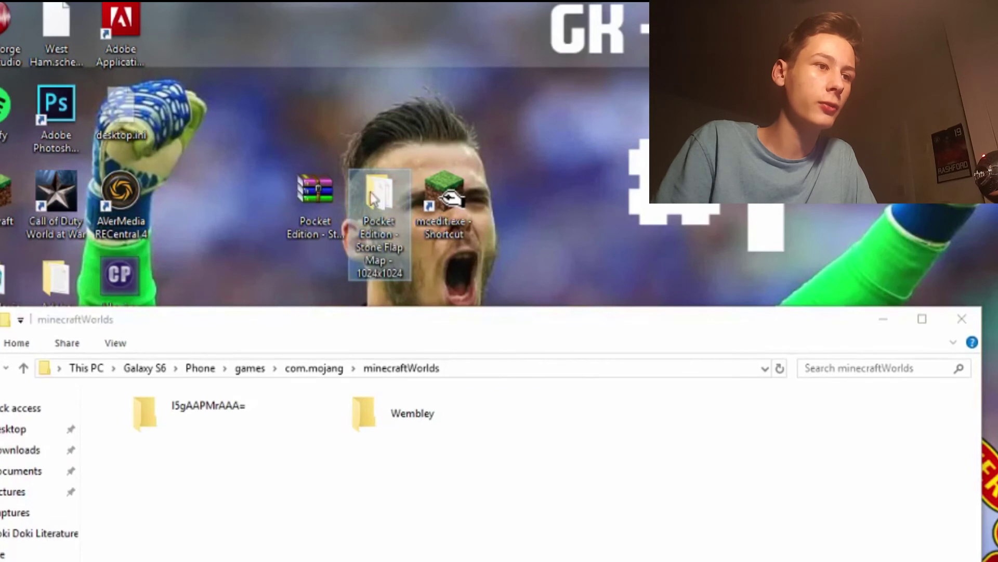